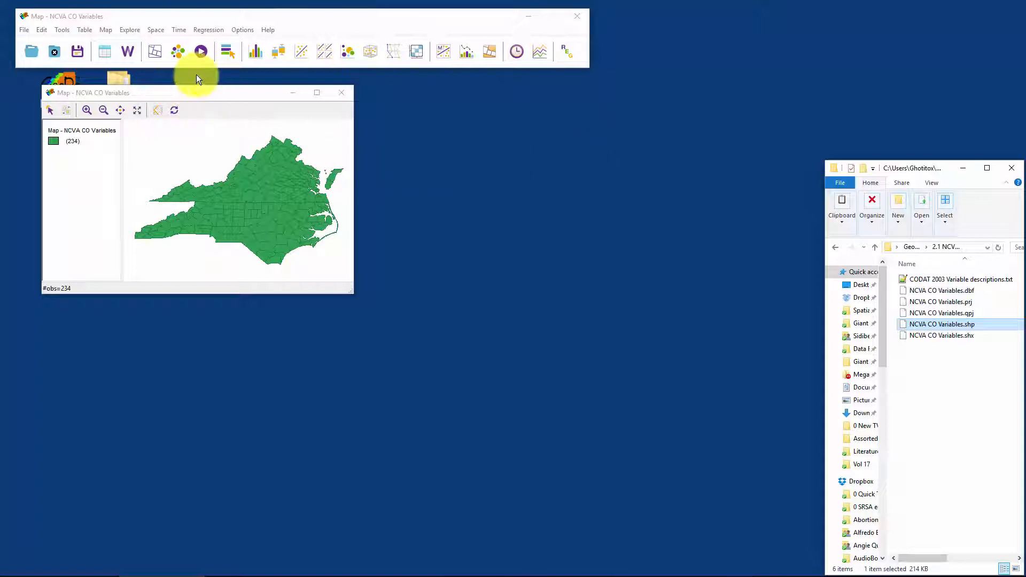
# Step: Move the NCVA CO Variables map window clear of the desktop icons and enlarge it
pyautogui.moveTo(225, 94); pyautogui.dragTo(312, 98)
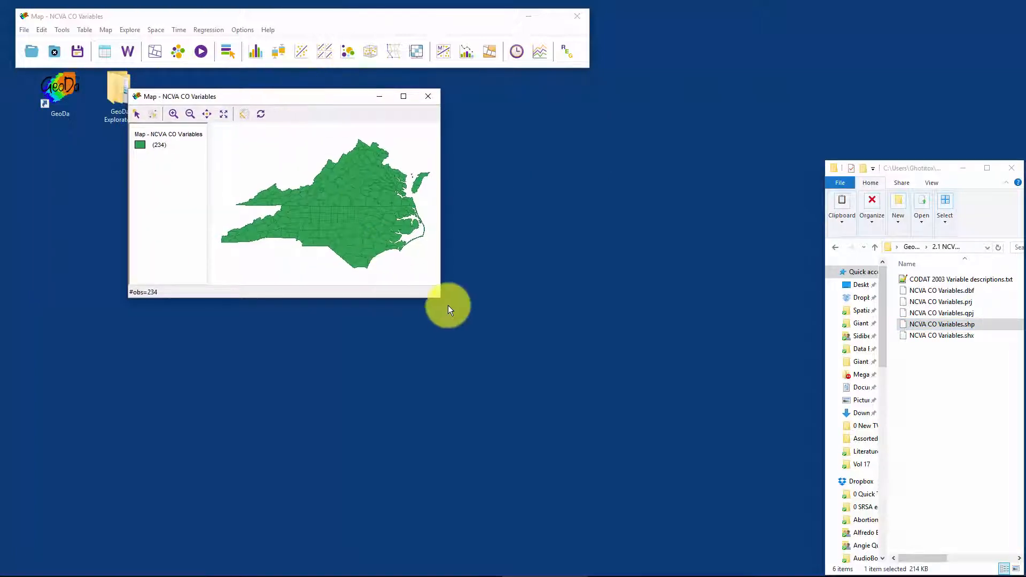
pyautogui.moveTo(440, 296); pyautogui.dragTo(594, 383)
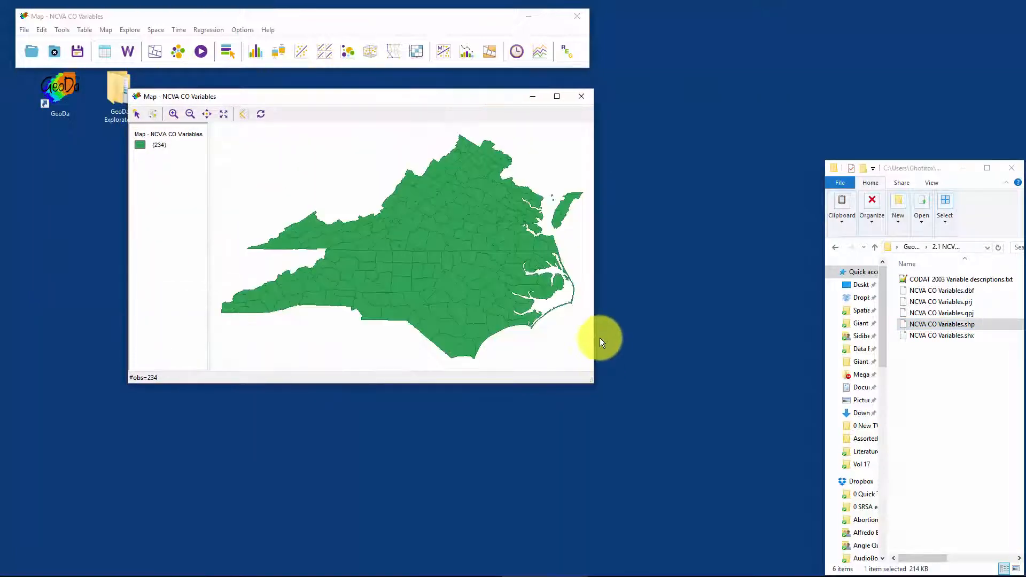
pyautogui.moveTo(325, 98); pyautogui.dragTo(335, 87)
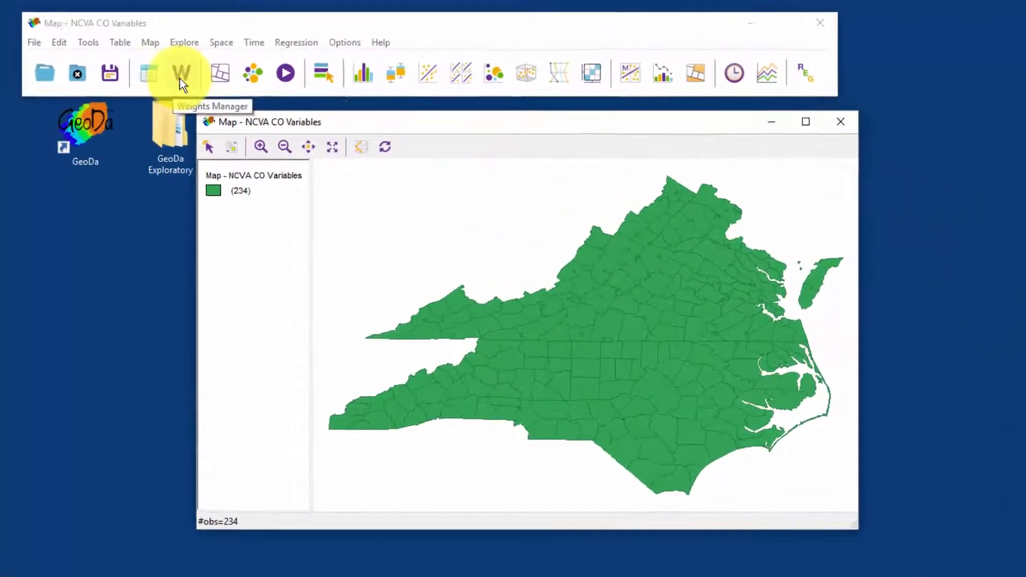
# Step: Start a new spatial weights file with FIPS as the ID variable and Queen contiguity as the weight type
pyautogui.click(127, 51)
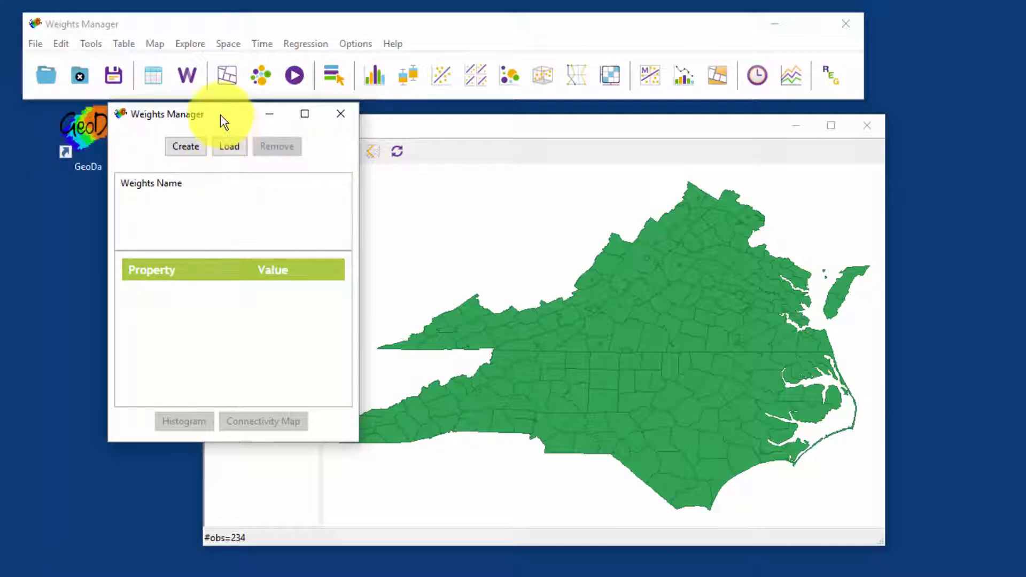
pyautogui.click(195, 150)
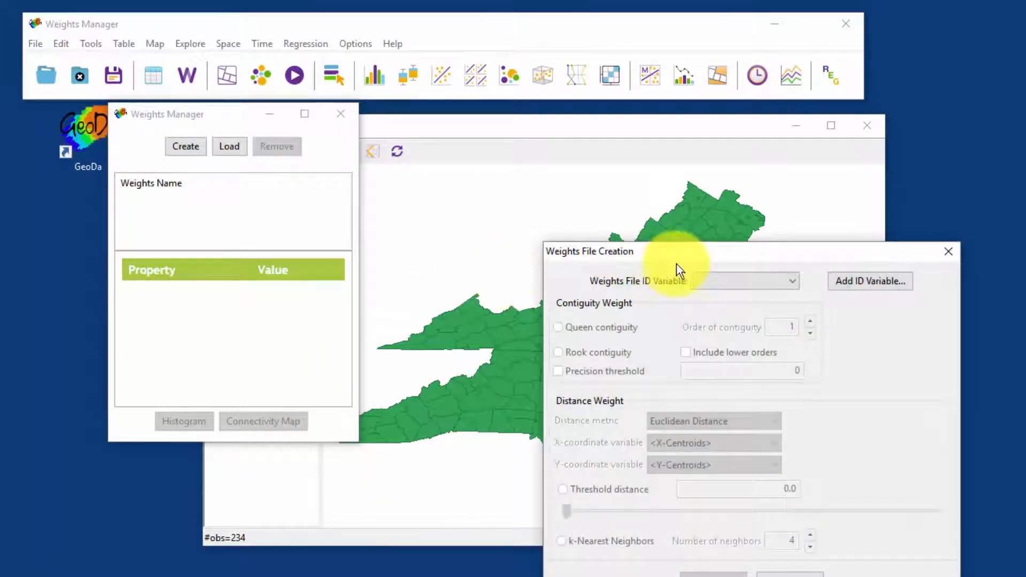
pyautogui.moveTo(656, 249); pyautogui.dragTo(486, 127)
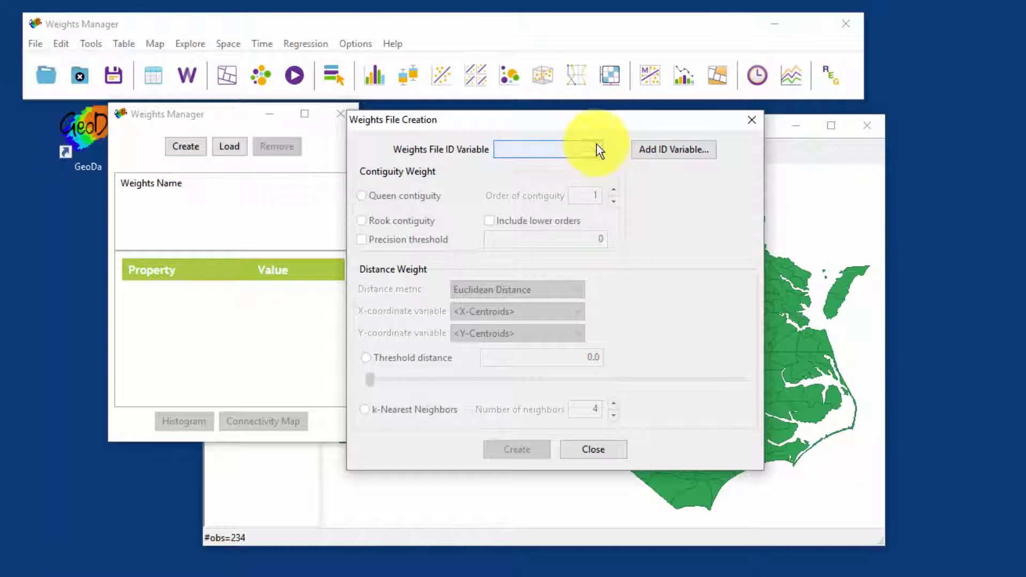
pyautogui.click(596, 151)
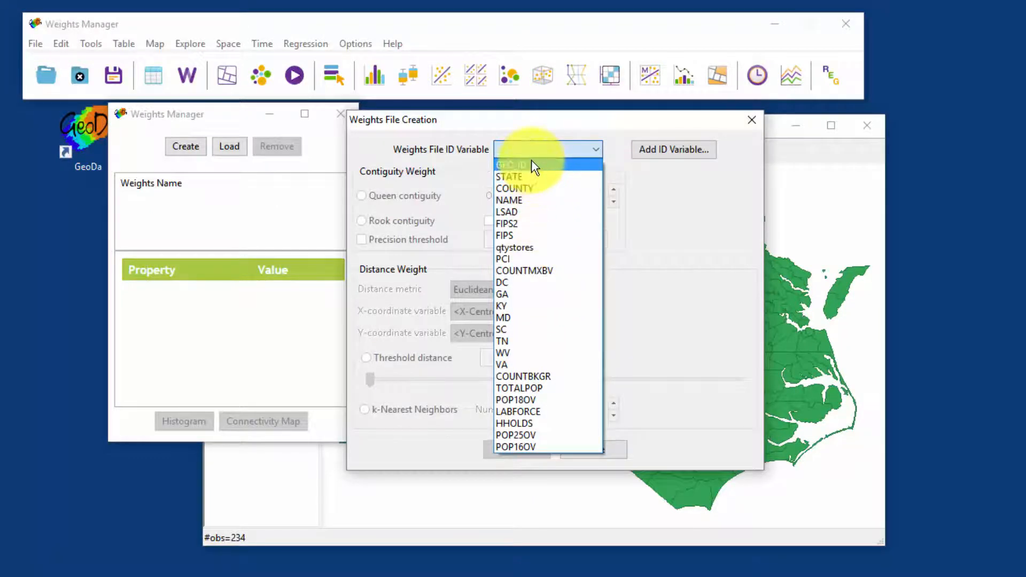
pyautogui.click(504, 230)
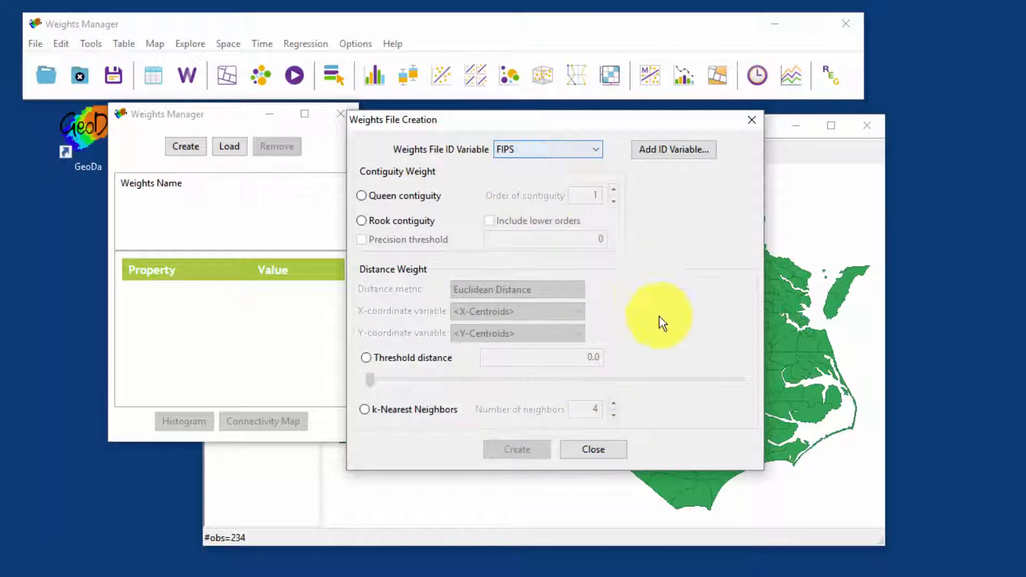
pyautogui.click(362, 196)
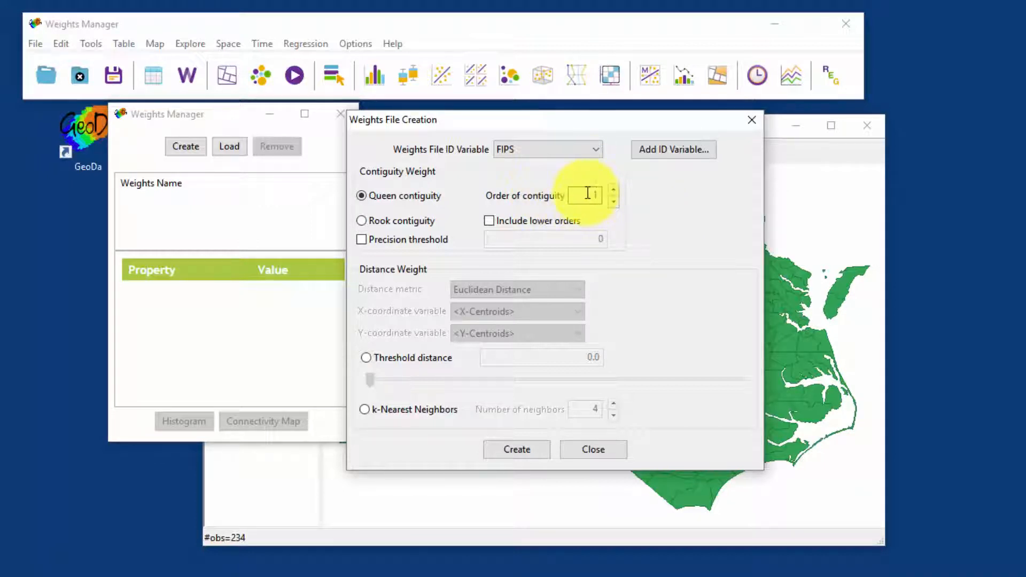
# Step: Highlight a county near the centre of the map to illustrate contiguity, moving the weights creation dialog aside and back
pyautogui.moveTo(601, 127); pyautogui.dragTo(1025, 140)
pyautogui.click(602, 361)
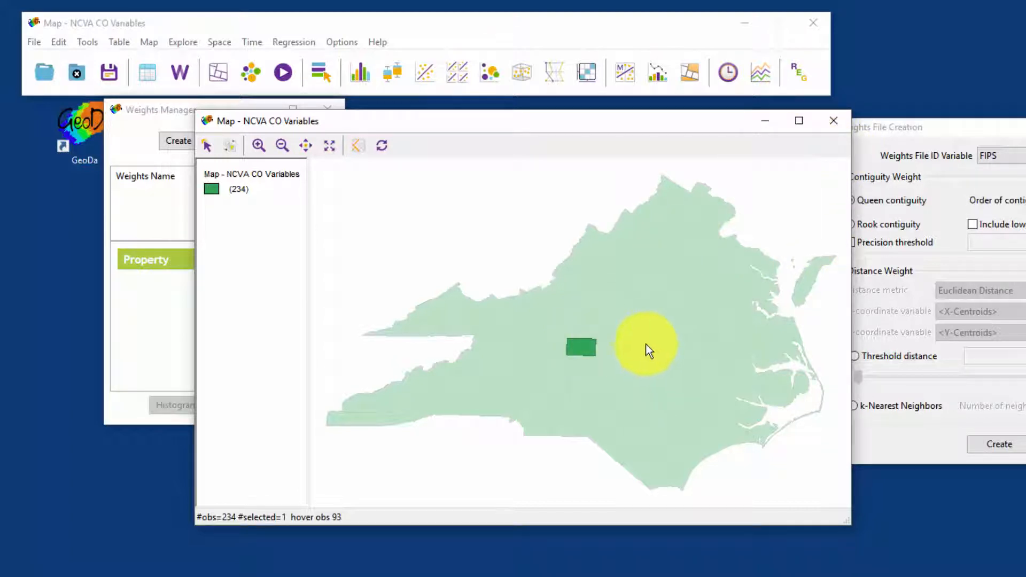
pyautogui.moveTo(947, 128); pyautogui.dragTo(497, 152)
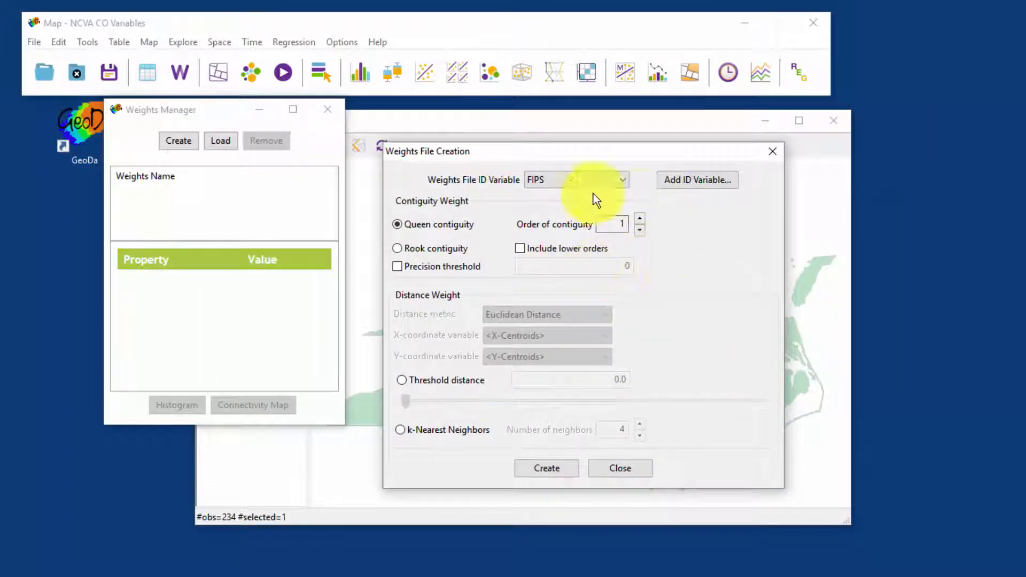
# Step: Create the weights file, save it as "Queen NCVA CO Variables.gal", and close the weights creation dialog
pyautogui.click(542, 469)
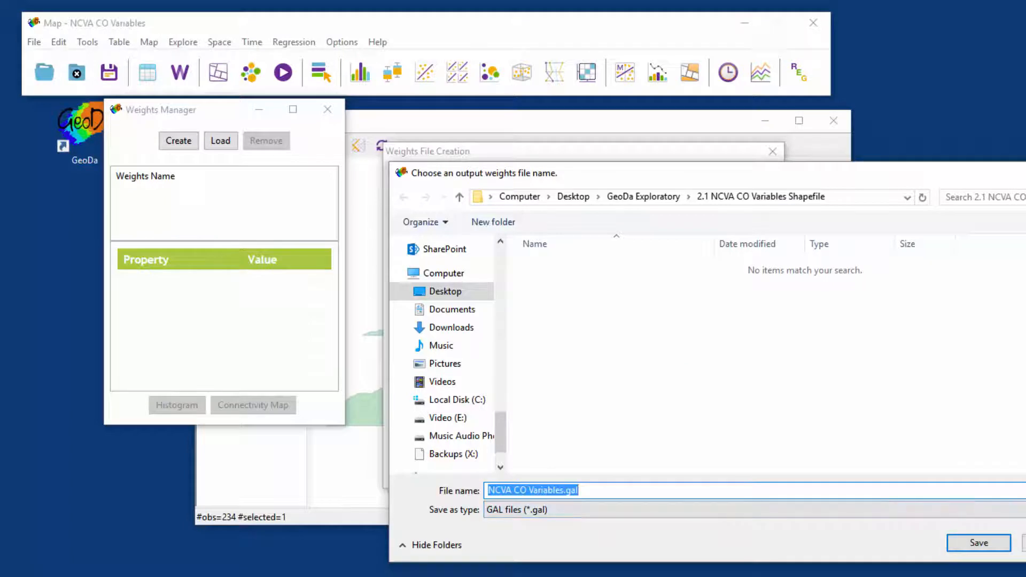
pyautogui.click(548, 489)
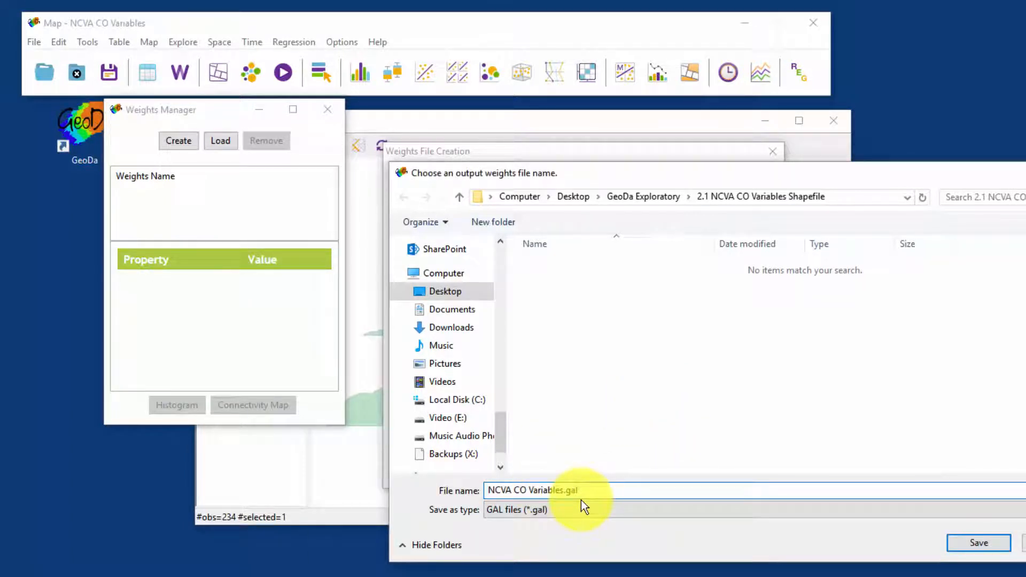
pyautogui.write('Queen')
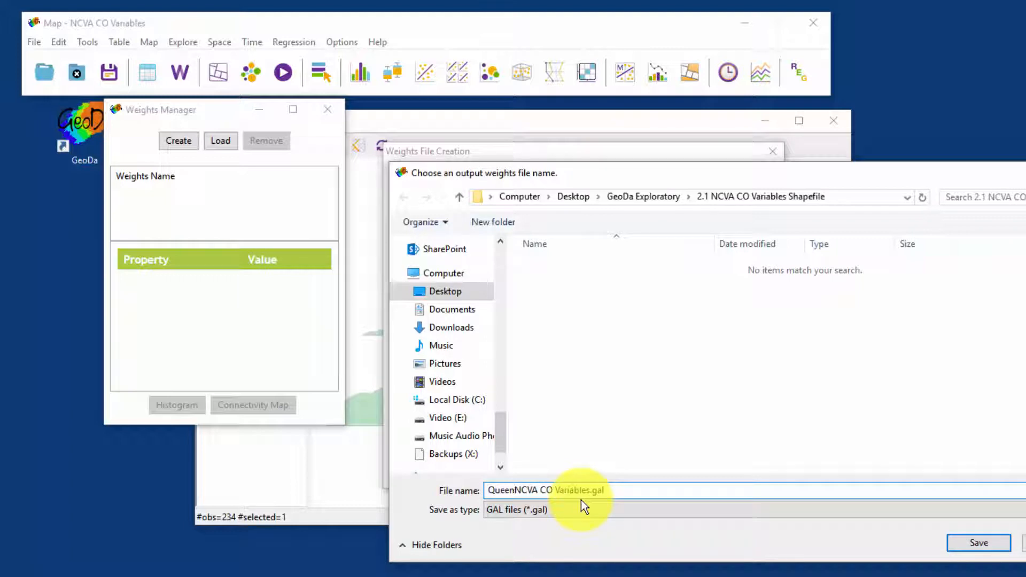
pyautogui.click(986, 547)
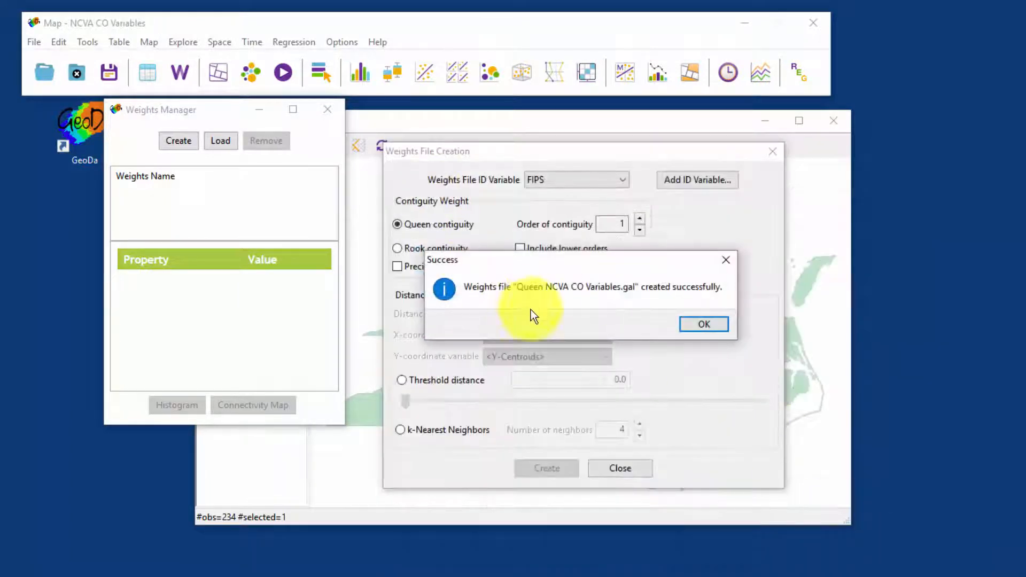
pyautogui.click(714, 323)
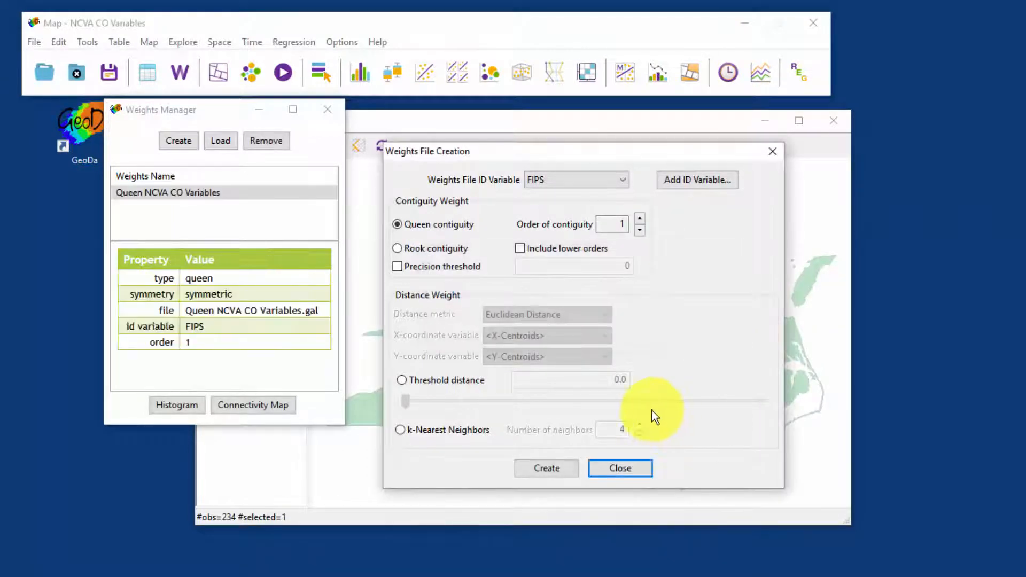
pyautogui.click(616, 469)
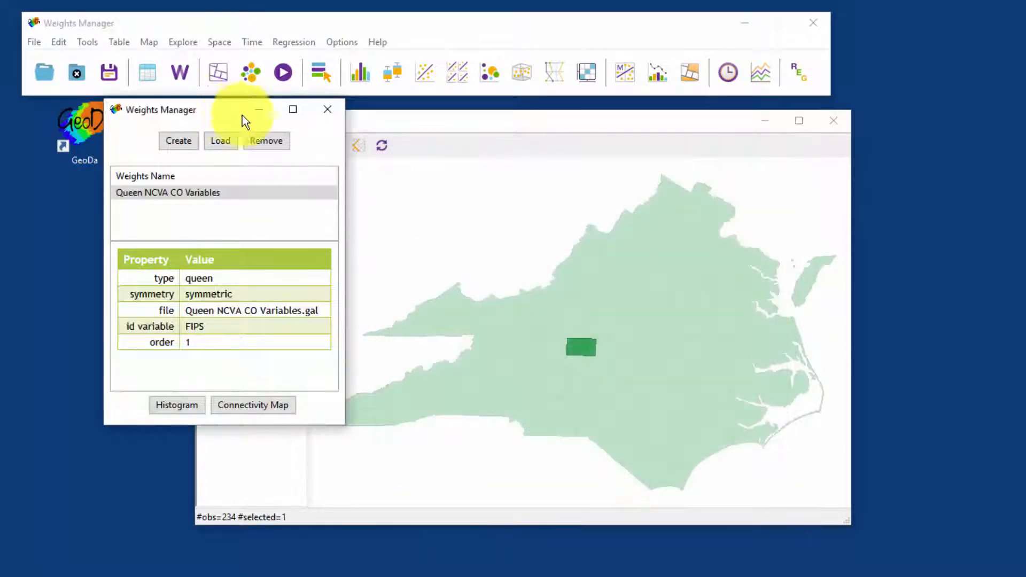
# Step: Place the map window beside the Weights Manager, enlarge it, and clear the county selection
pyautogui.moveTo(498, 132); pyautogui.dragTo(641, 128)
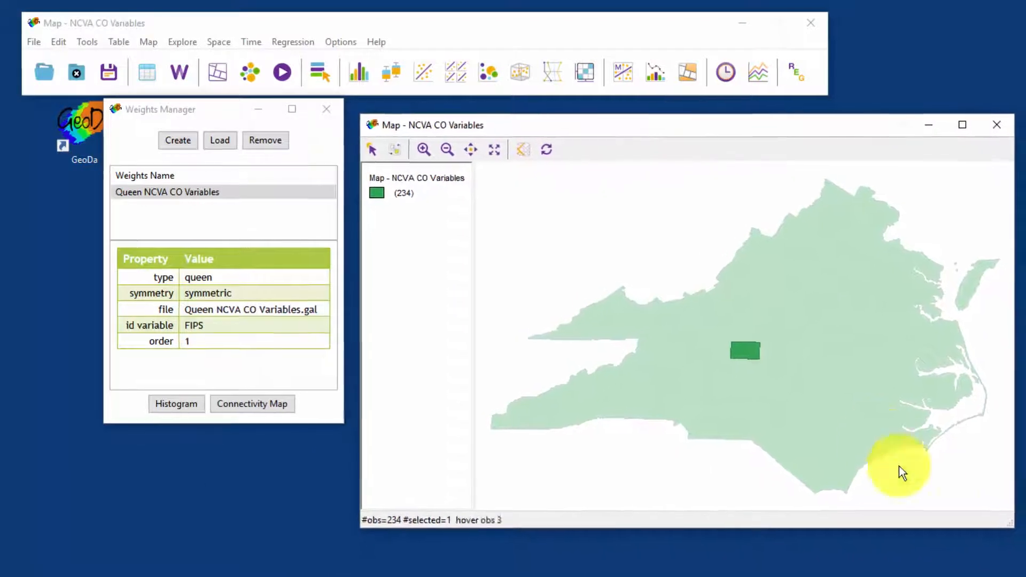
pyautogui.moveTo(1015, 529); pyautogui.dragTo(1025, 554)
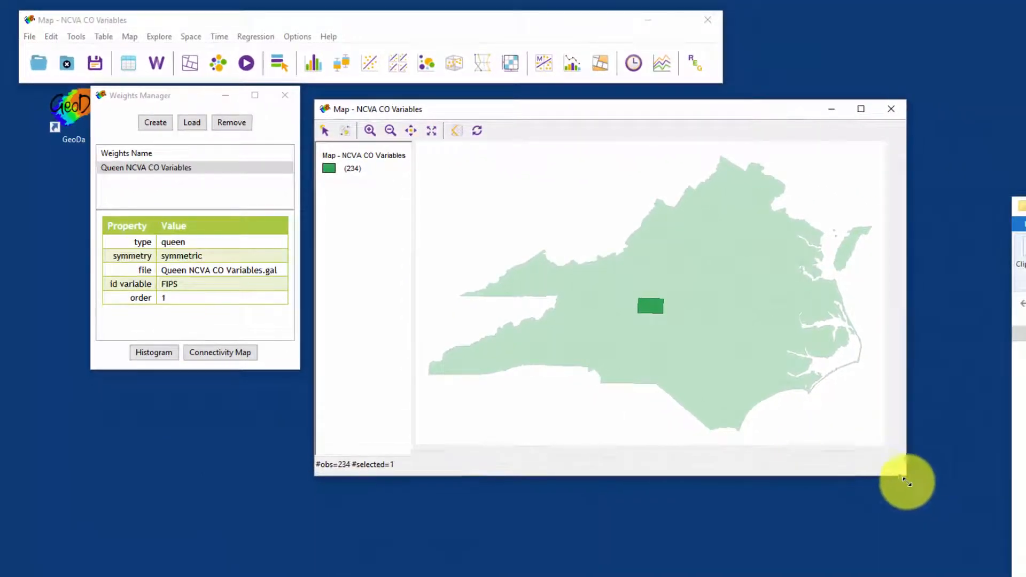
pyautogui.moveTo(907, 483); pyautogui.dragTo(998, 570)
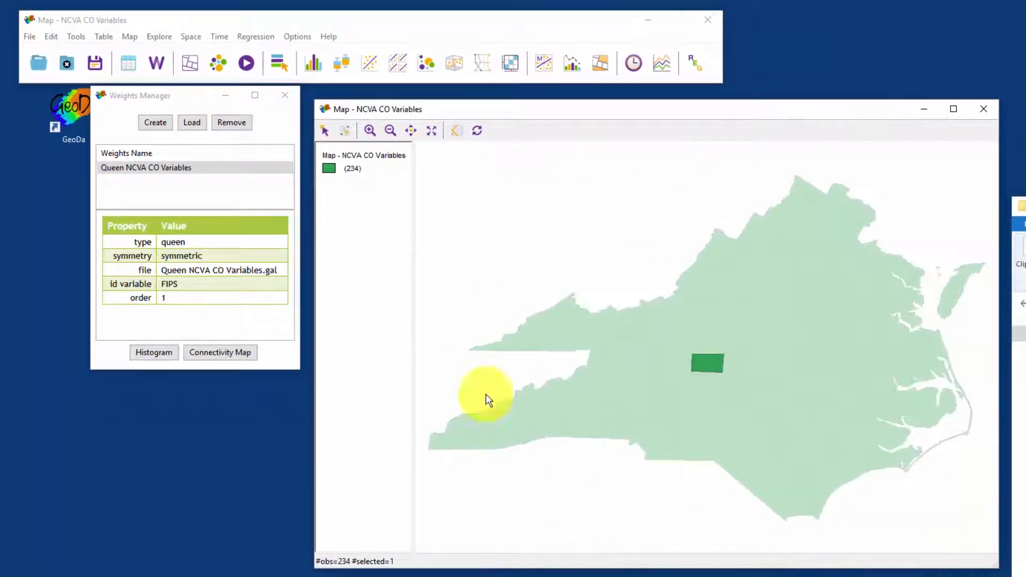
pyautogui.click(527, 213)
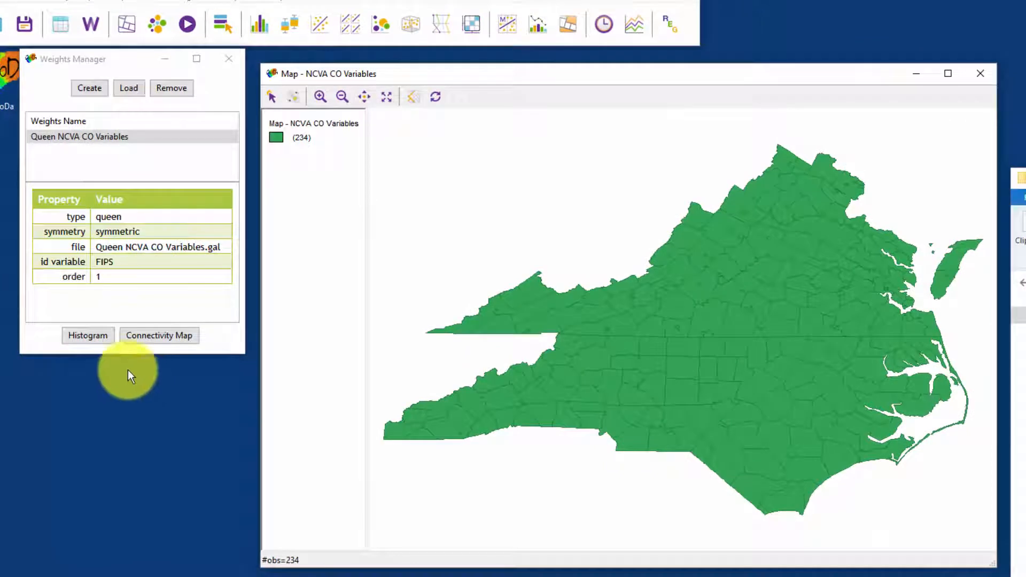
# Step: Open the connectivity histogram for the Queen weights, enlarge it, and select the bar for counties with one neighbor
pyautogui.click(88, 335)
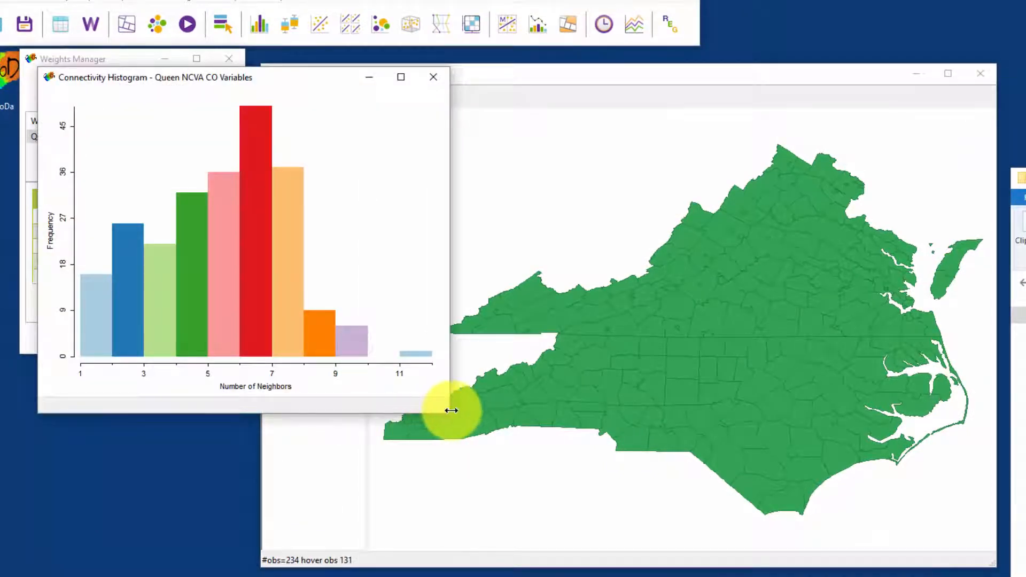
pyautogui.moveTo(448, 412); pyautogui.dragTo(658, 554)
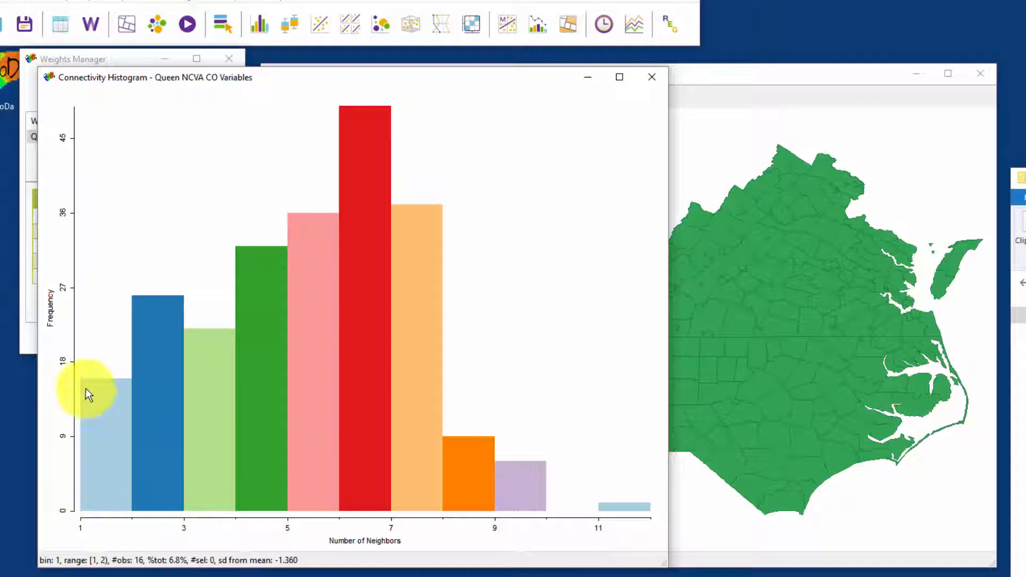
pyautogui.click(103, 404)
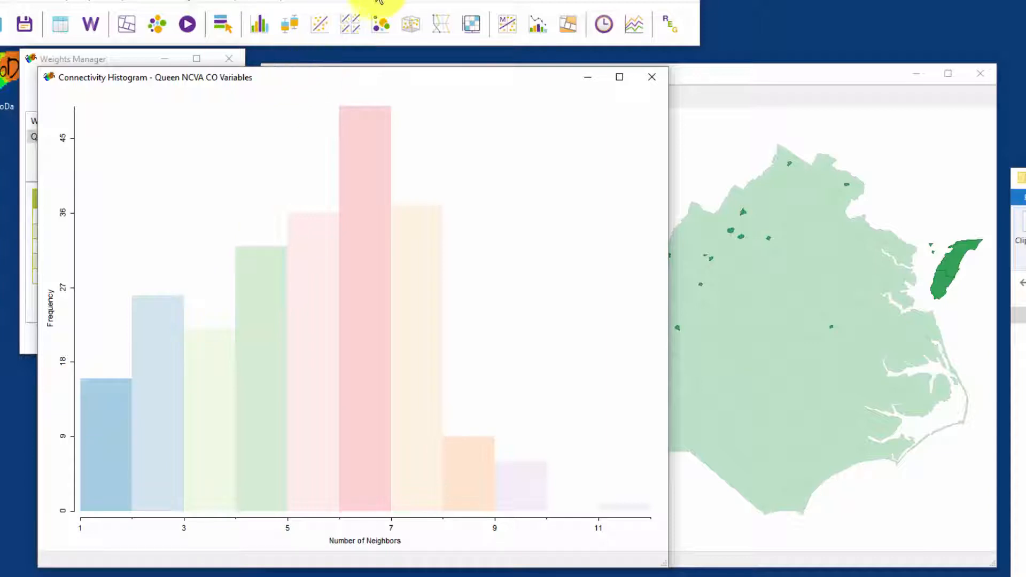
# Step: Uncover the map and select the two counties on the detached eastern peninsula one after the other
pyautogui.moveTo(512, 76); pyautogui.dragTo(1, 454)
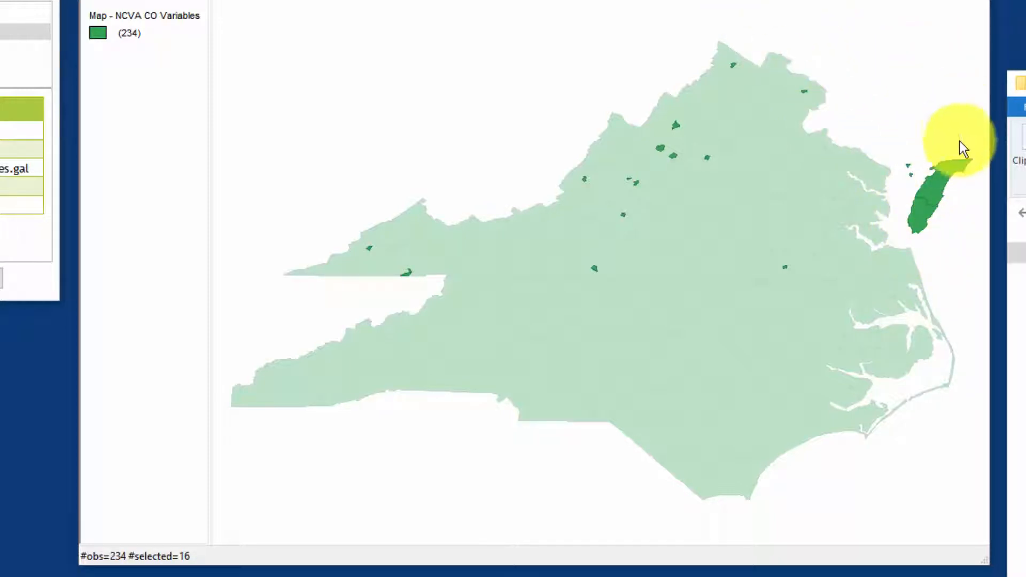
pyautogui.click(935, 185)
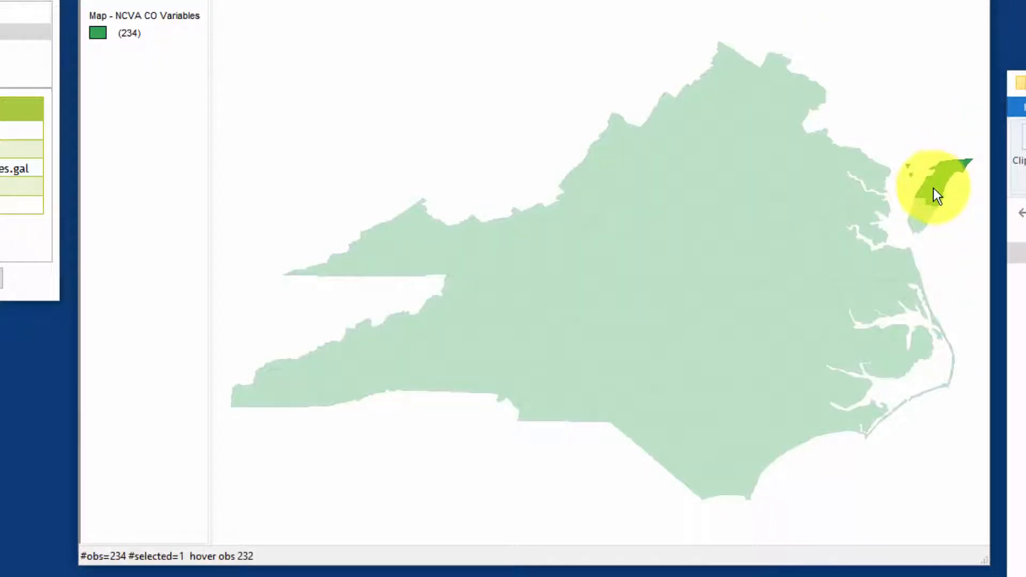
pyautogui.click(917, 218)
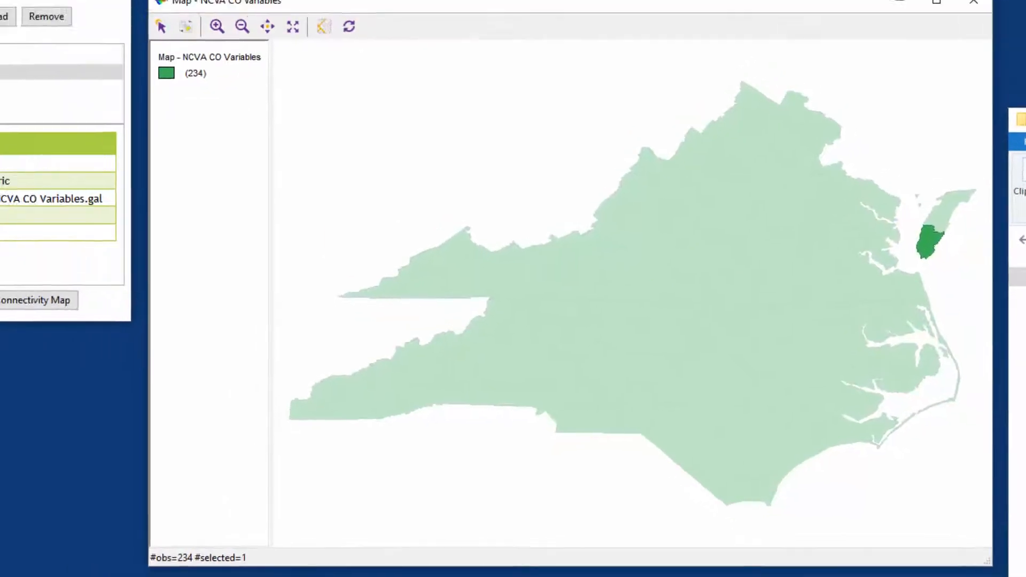
# Step: Bring the histogram back, reselect its one-neighbor bar, and move the map so both windows can be compared
pyautogui.moveTo(211, 137); pyautogui.dragTo(281, 76)
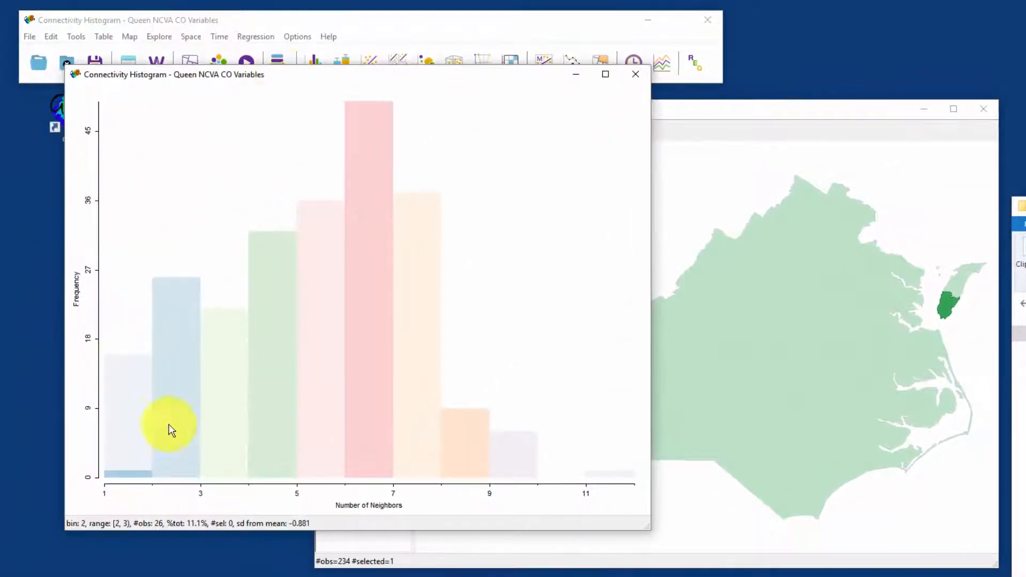
pyautogui.click(137, 399)
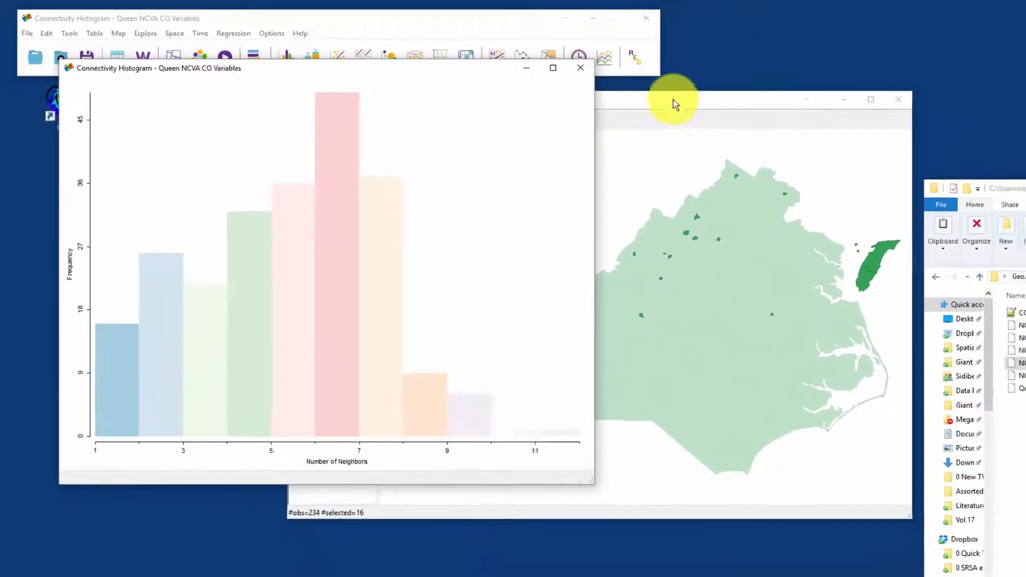
pyautogui.moveTo(734, 113); pyautogui.dragTo(944, 122)
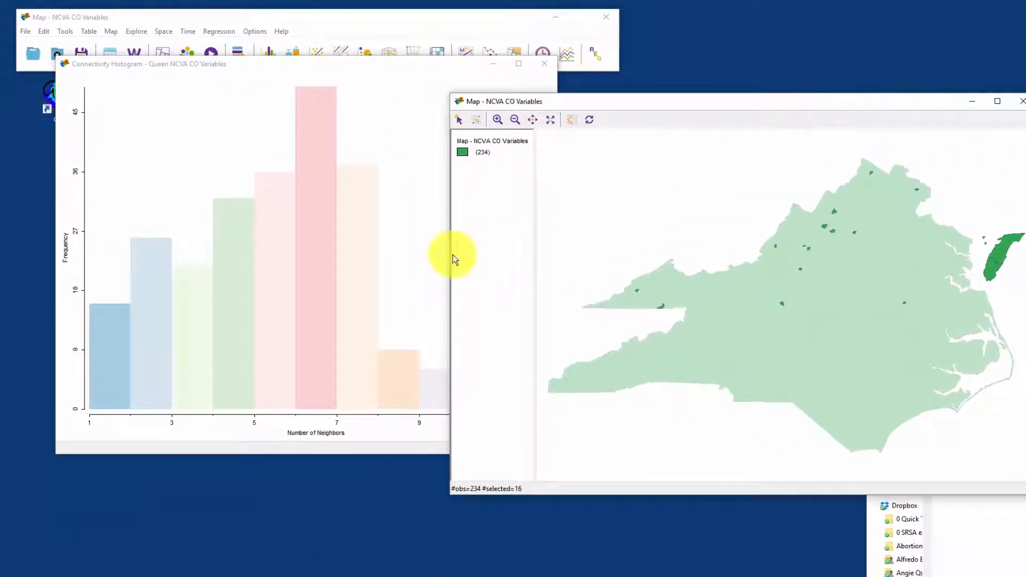
# Step: Select the histogram bars for two through seven neighbors in turn to examine where those counties lie on the map
pyautogui.click(152, 326)
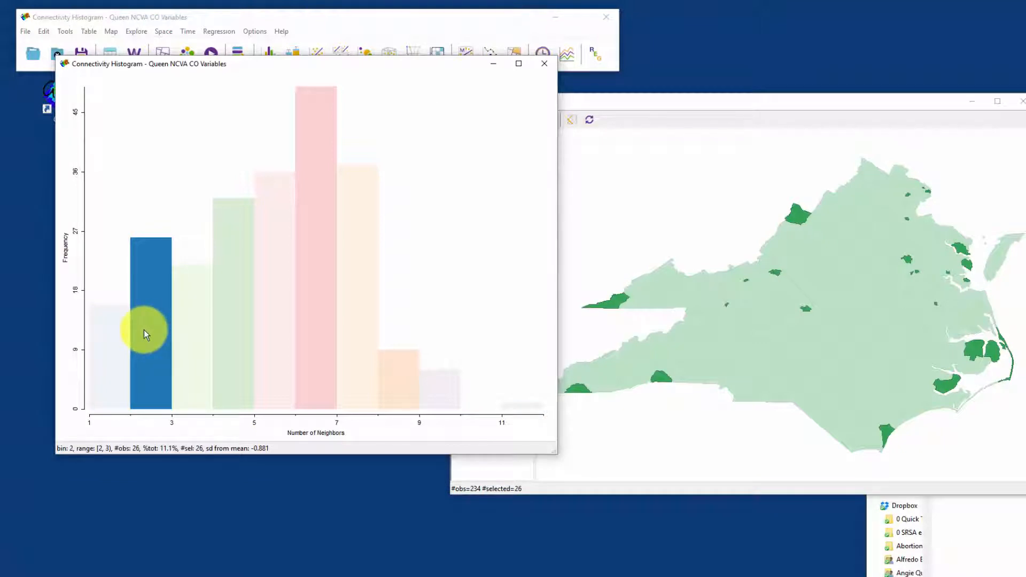
pyautogui.click(184, 329)
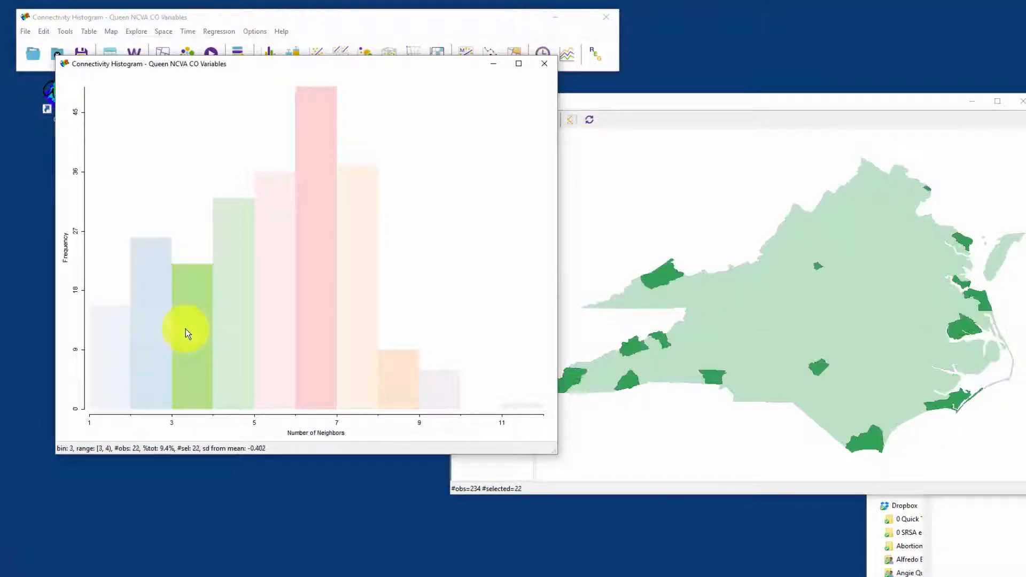
pyautogui.click(229, 328)
pyautogui.click(281, 314)
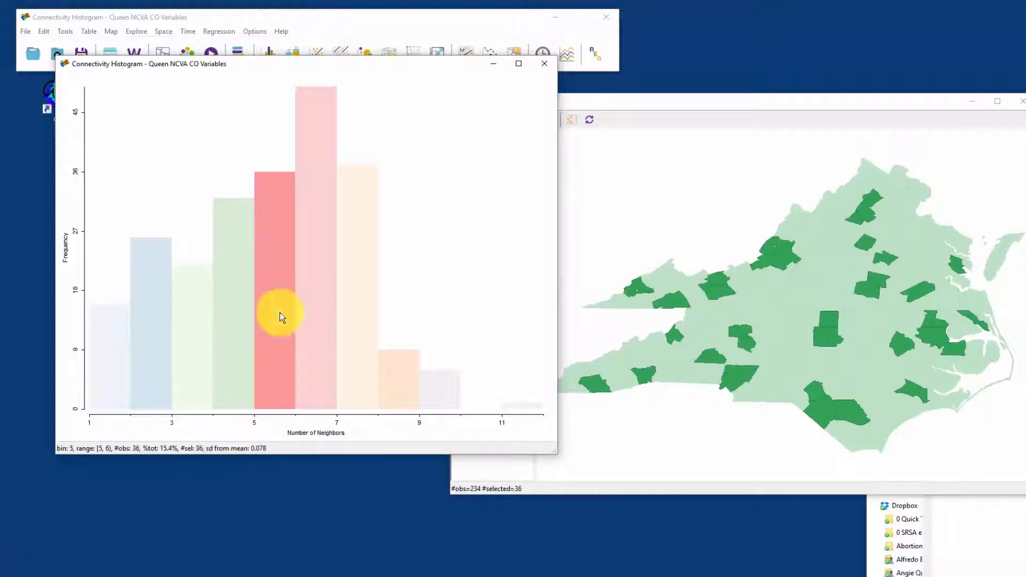
pyautogui.click(316, 312)
pyautogui.click(363, 345)
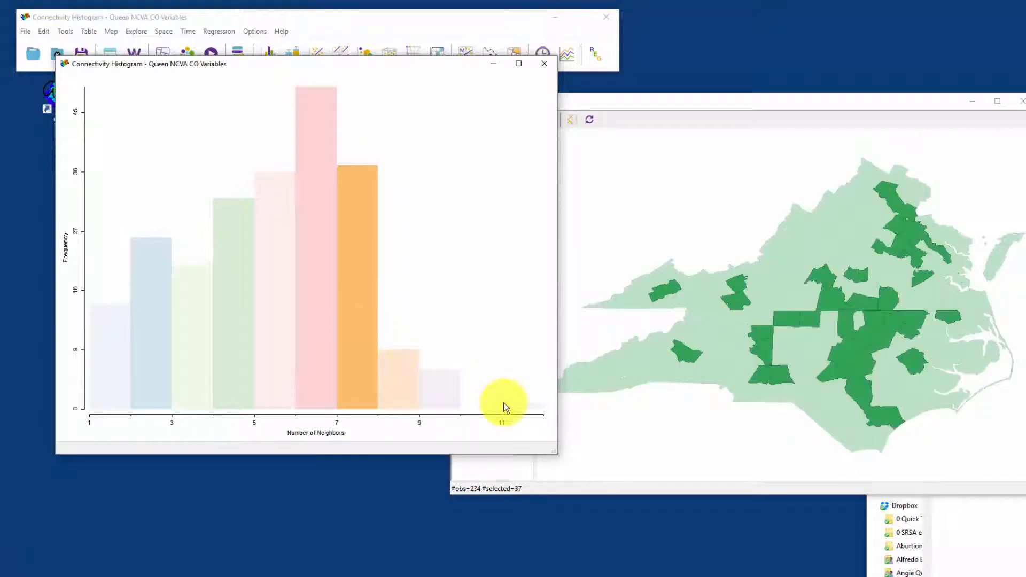
# Step: Select the histogram bar for 11 neighbors and bring the map window in front to locate the county
pyautogui.click(525, 408)
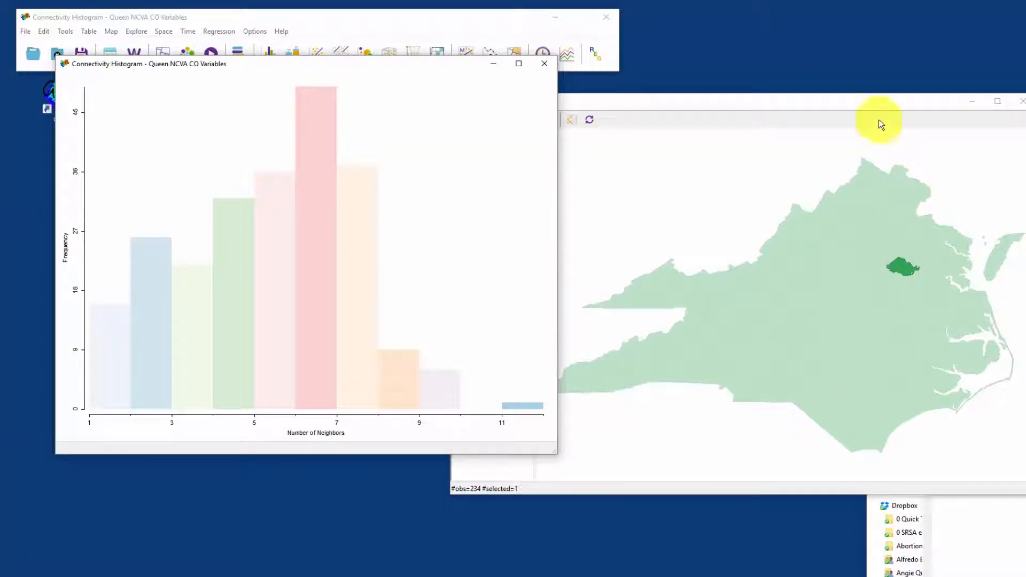
pyautogui.click(887, 101)
pyautogui.moveTo(888, 102); pyautogui.dragTo(553, 41)
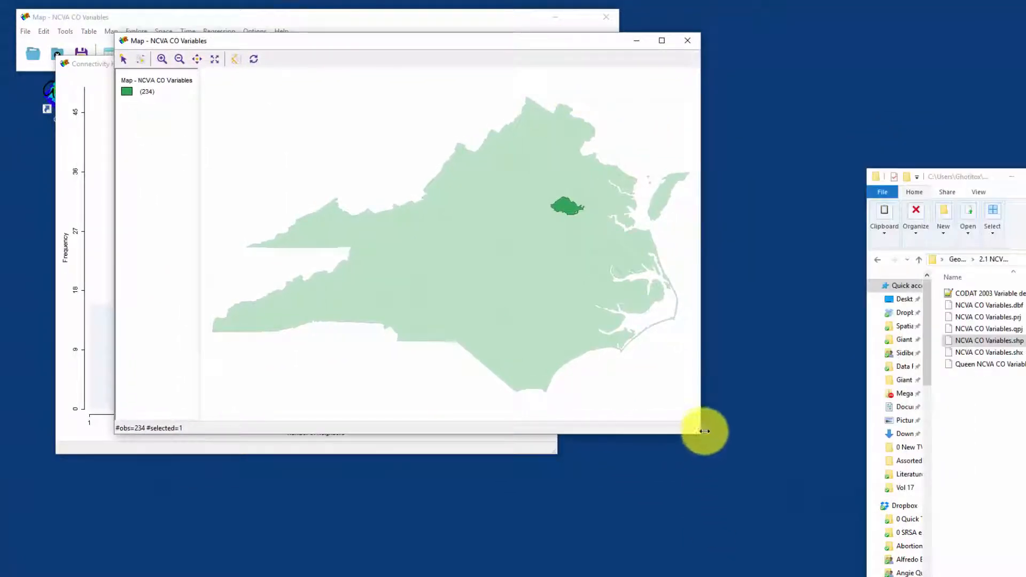
# Step: Enlarge the map window to examine the county with 11 neighbors, and clear its selection
pyautogui.moveTo(696, 433); pyautogui.dragTo(956, 576)
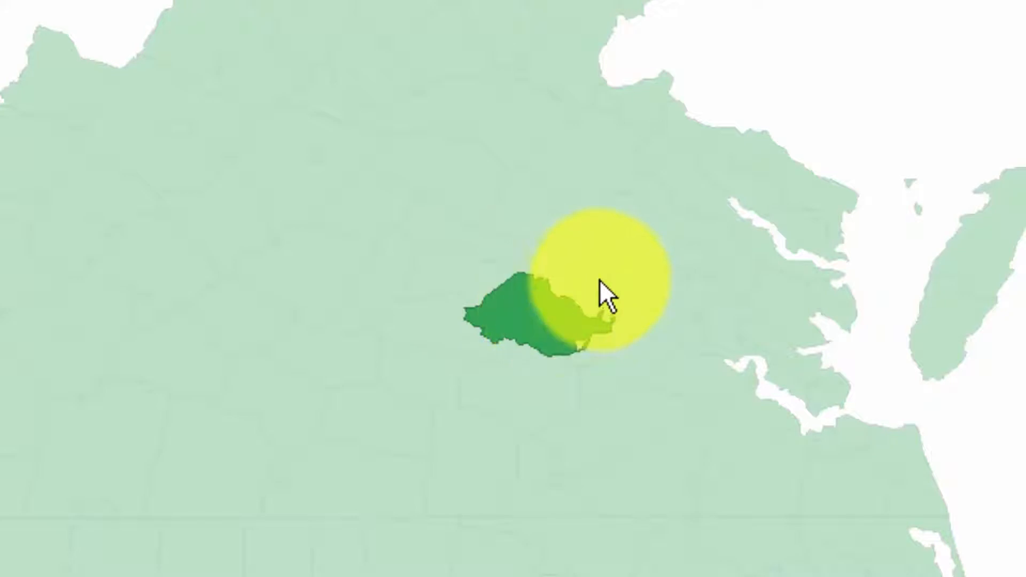
pyautogui.click(804, 28)
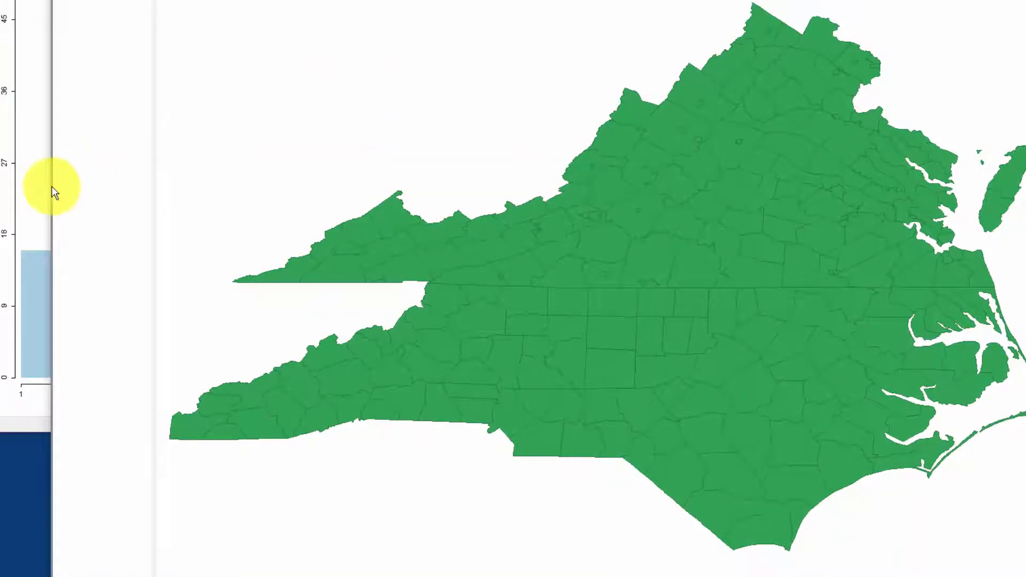
# Step: Narrow the map window, place it beside the histogram, and select the one-neighbor bar
pyautogui.moveTo(51, 186); pyautogui.dragTo(381, 278)
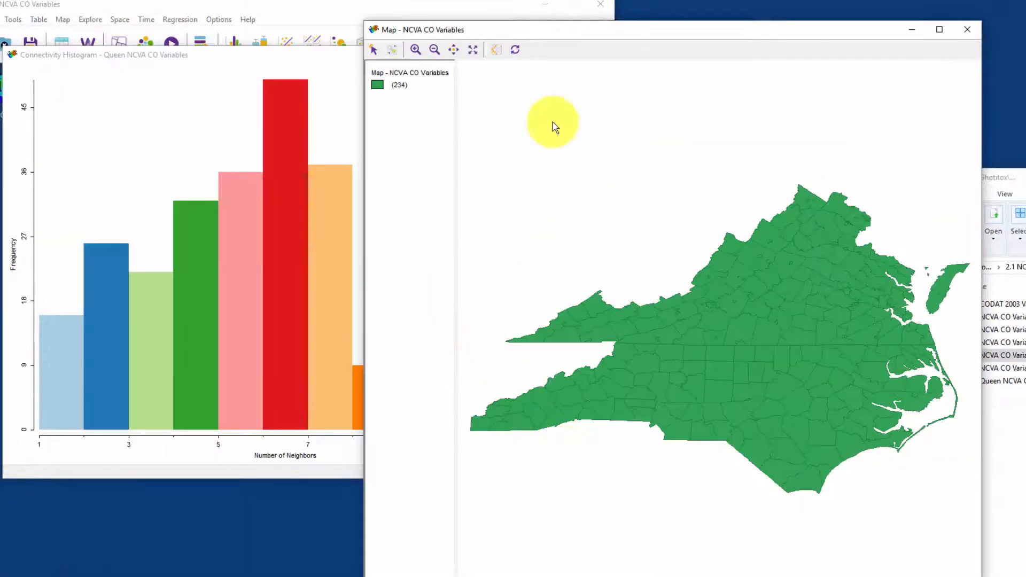
pyautogui.moveTo(635, 31); pyautogui.dragTo(711, 16)
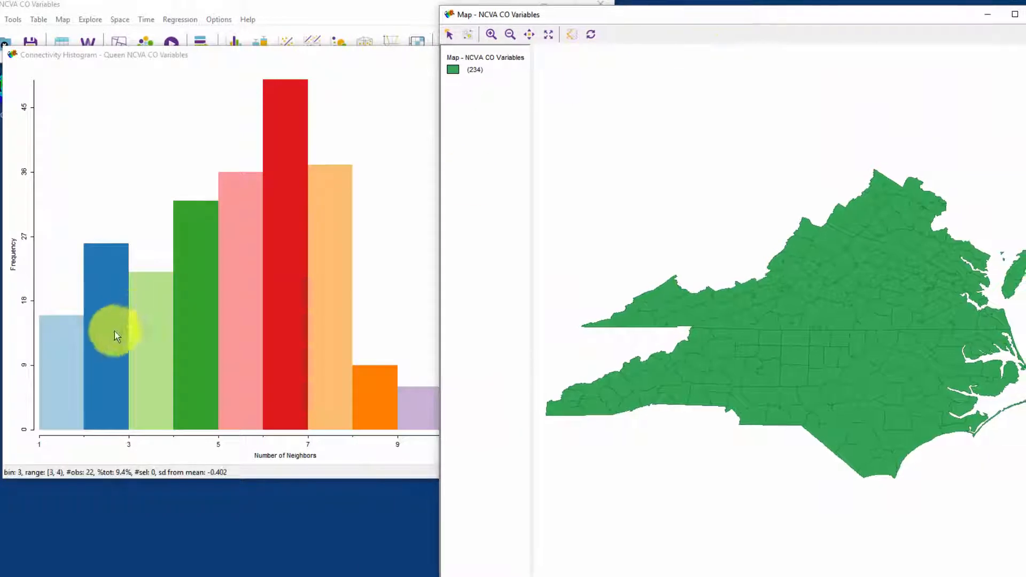
pyautogui.click(64, 348)
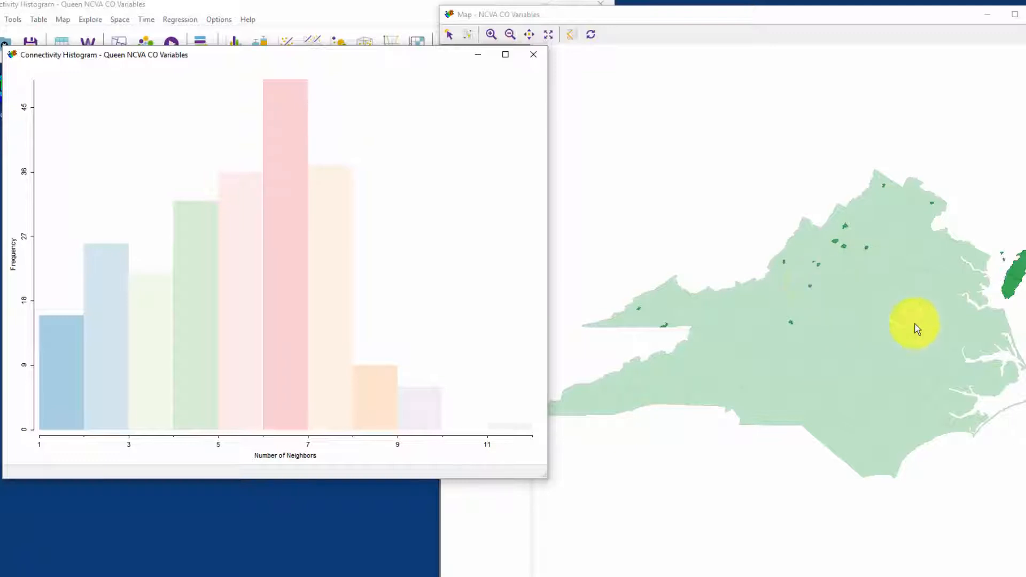
# Step: Clear the selection and select the two counties on the detached eastern peninsula one after the other, enlarging the map between them
pyautogui.click(1007, 275)
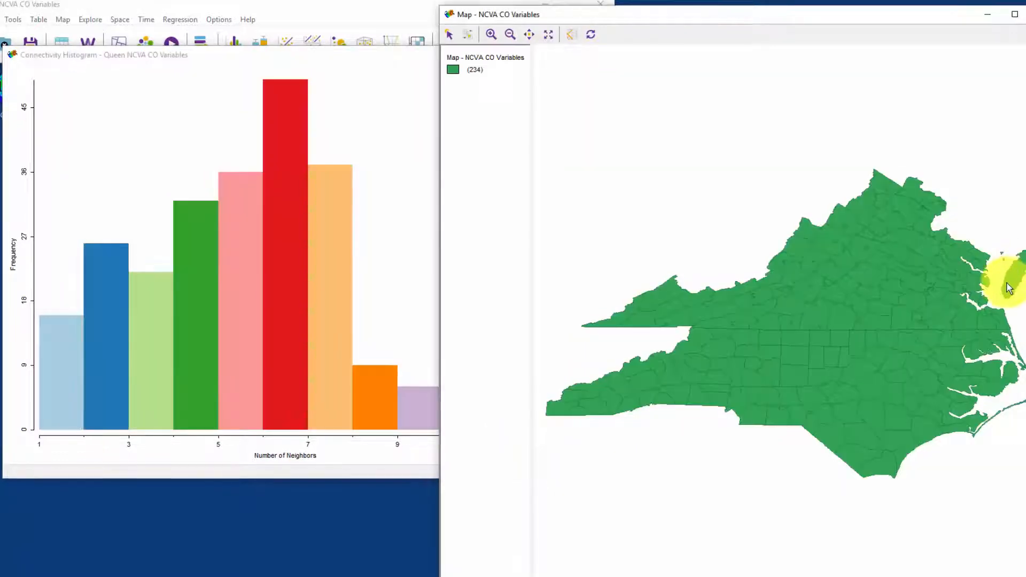
pyautogui.click(1008, 286)
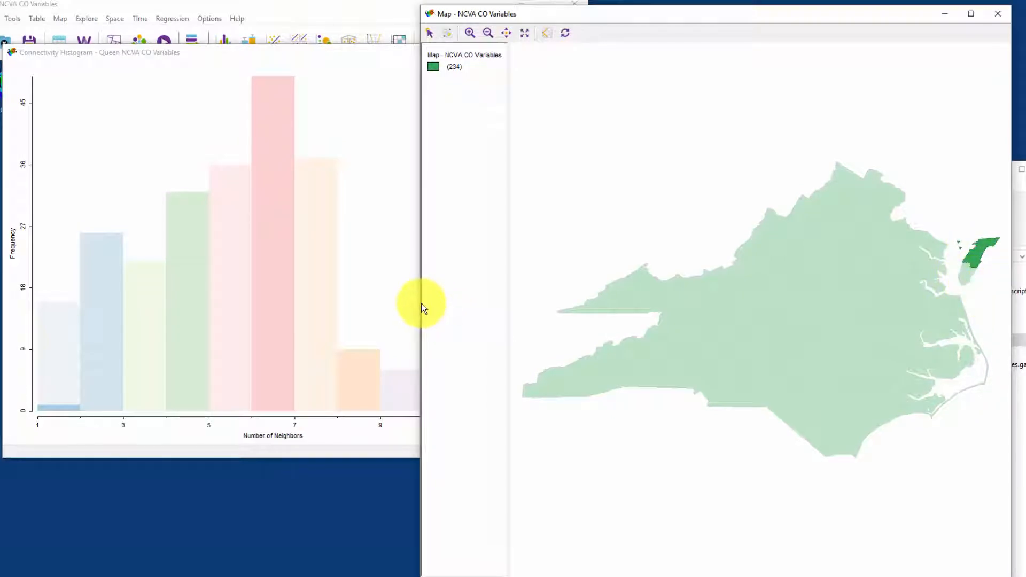
pyautogui.moveTo(422, 307); pyautogui.dragTo(104, 309)
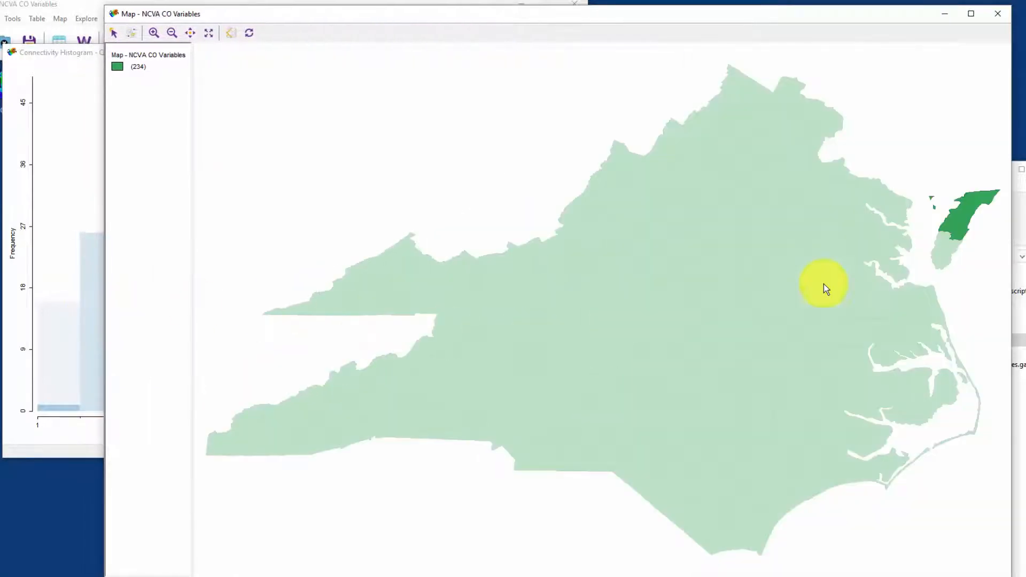
pyautogui.click(944, 253)
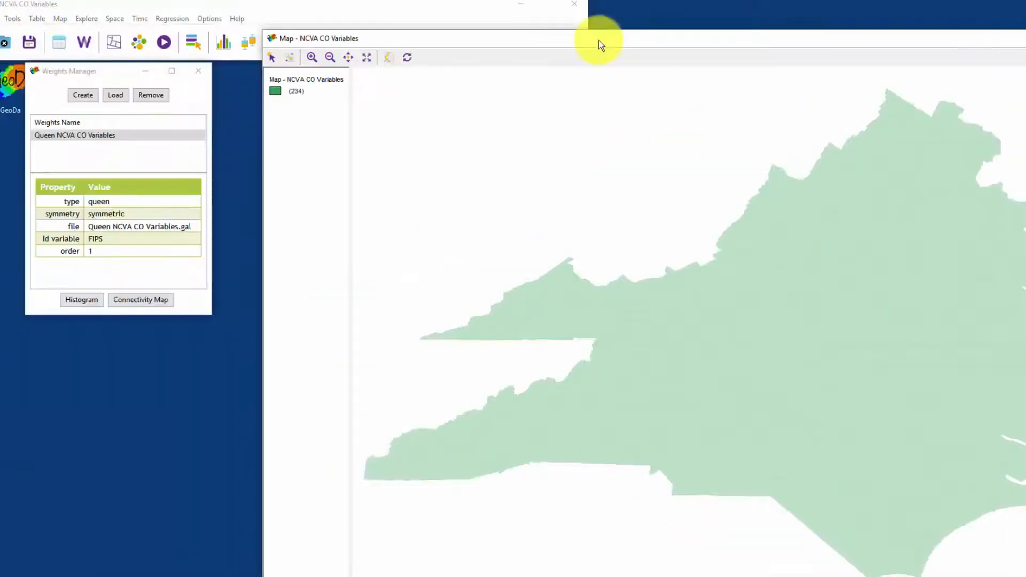
# Step: Open the connectivity map for the Queen weights at a larger size to view it, and close it along with the Weights Manager
pyautogui.click(142, 298)
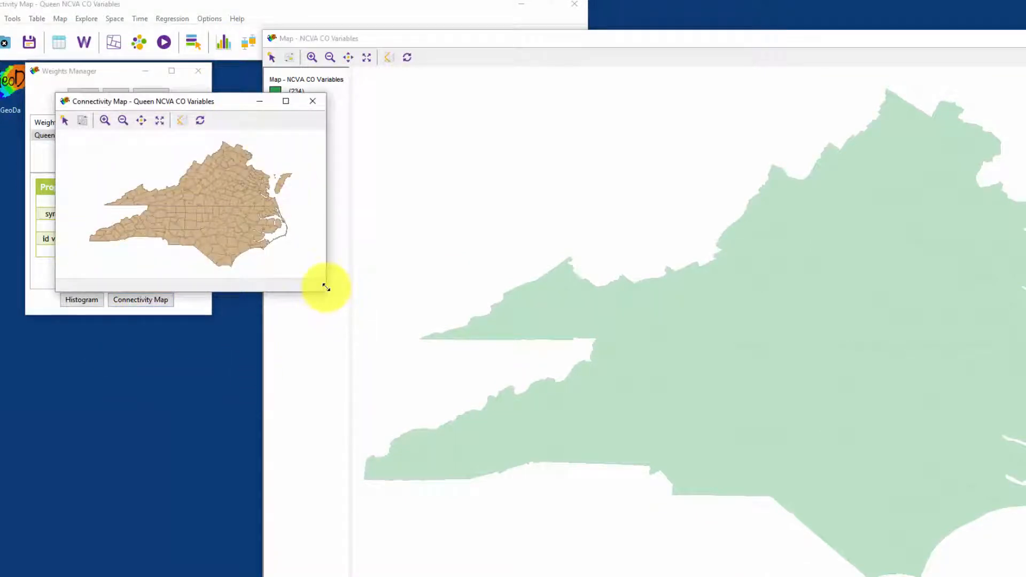
pyautogui.moveTo(324, 288); pyautogui.dragTo(799, 569)
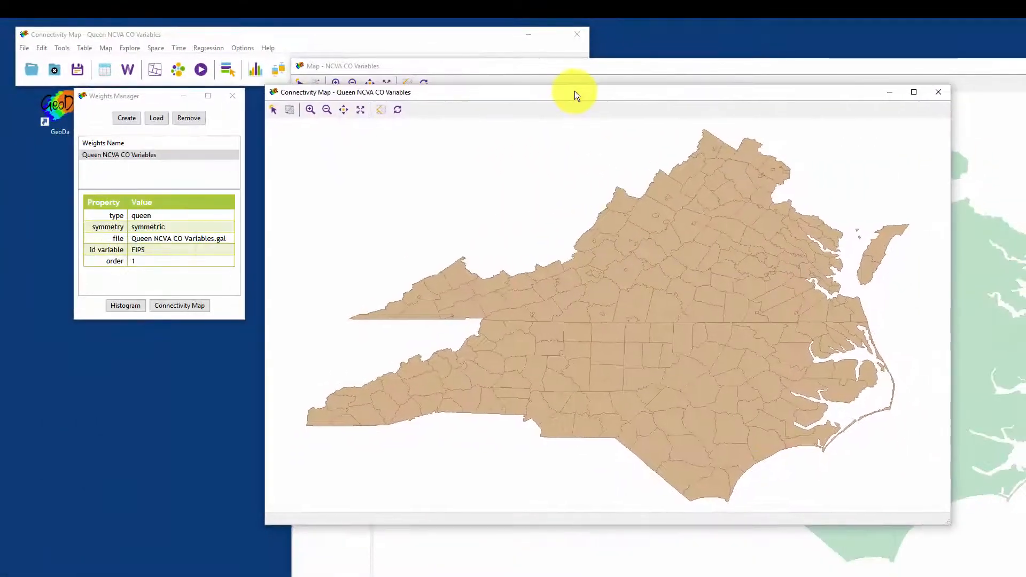
pyautogui.moveTo(576, 95); pyautogui.dragTo(581, 112)
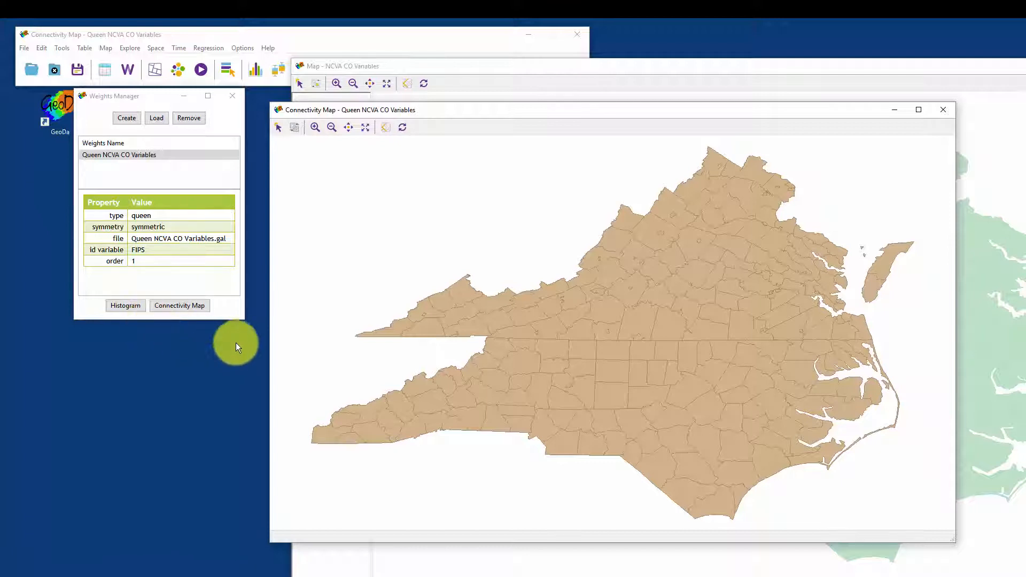
pyautogui.click(222, 110)
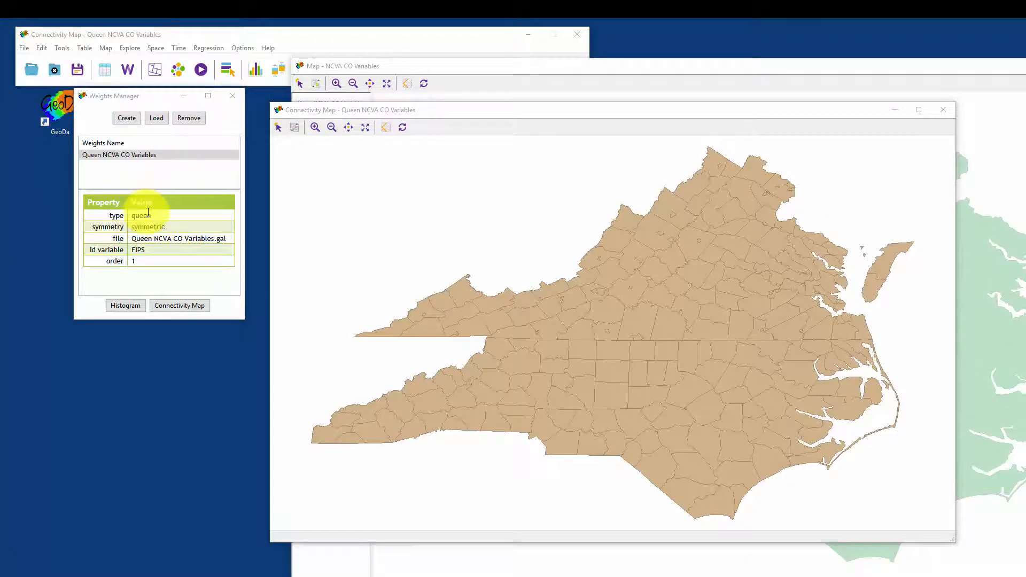
pyautogui.click(231, 97)
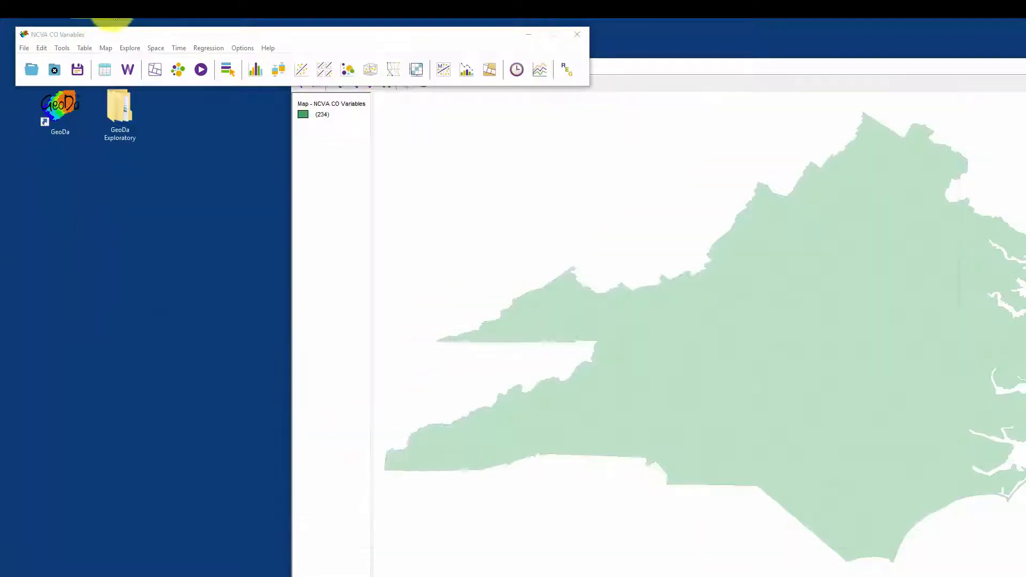
# Step: Run a Univariate Moran's I on SALESPC using the Queen NCVA CO Variables weights
pyautogui.click(156, 49)
pyautogui.moveTo(123, 52)
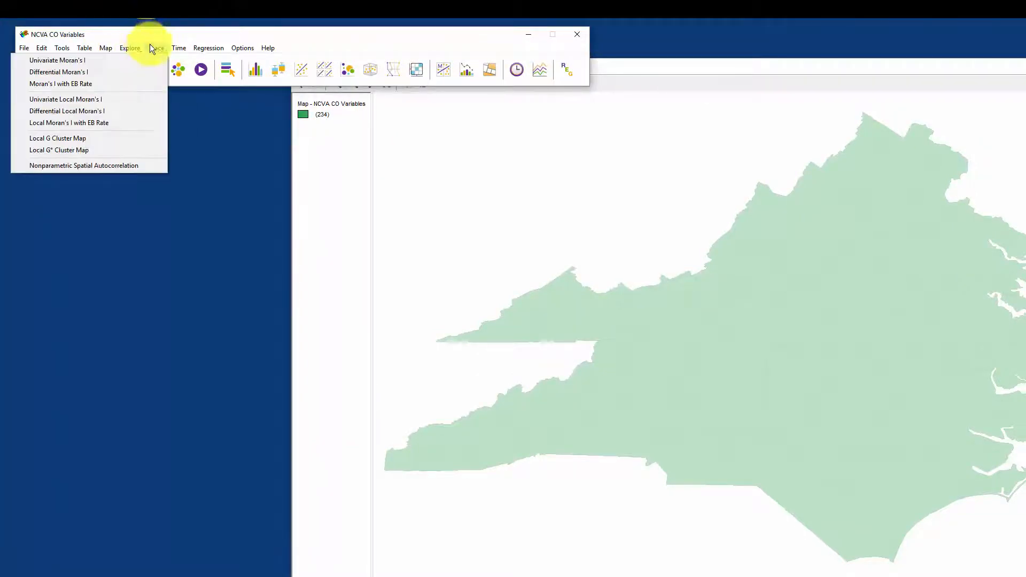
pyautogui.click(53, 60)
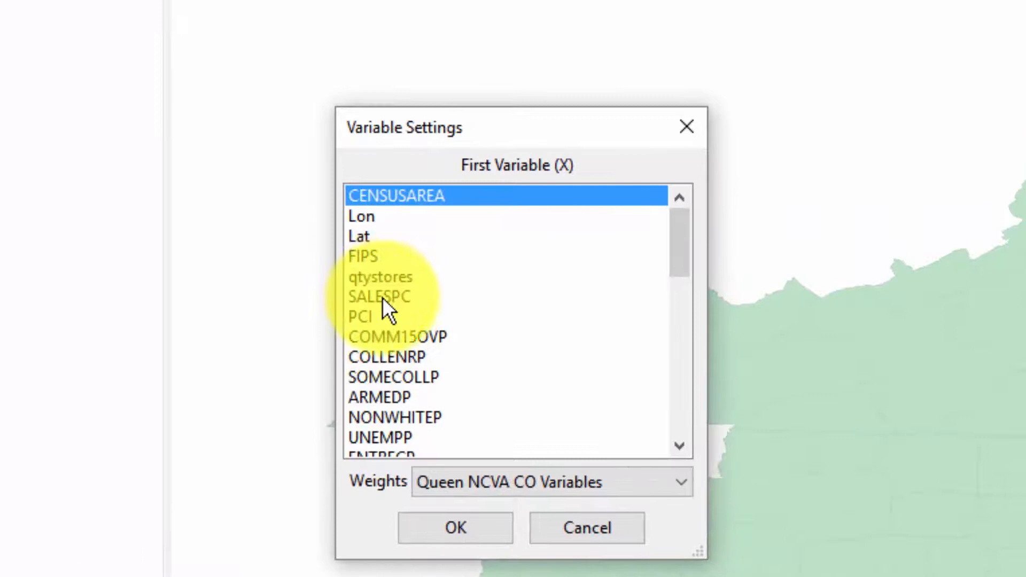
pyautogui.click(382, 297)
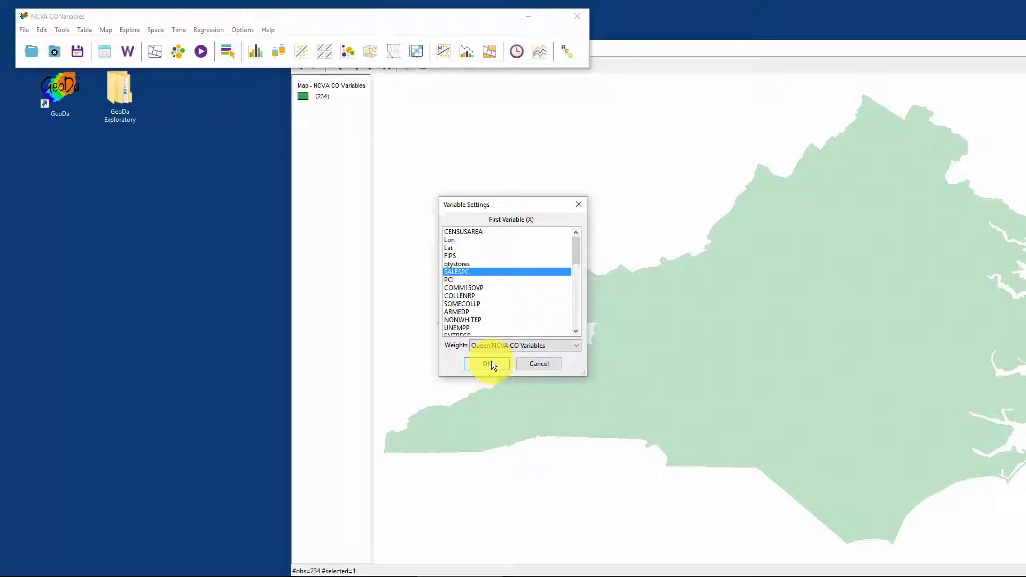
pyautogui.click(491, 362)
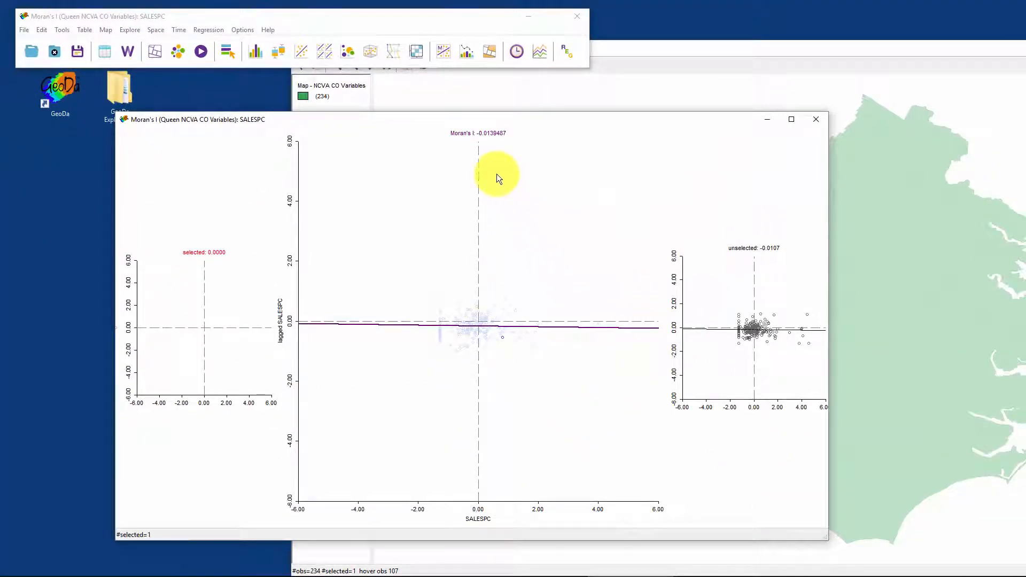
# Step: Select the high-high points in the Moran scatter plot twice, arranging the plot window so their counties can be located on the map
pyautogui.moveTo(501, 182); pyautogui.dragTo(619, 315)
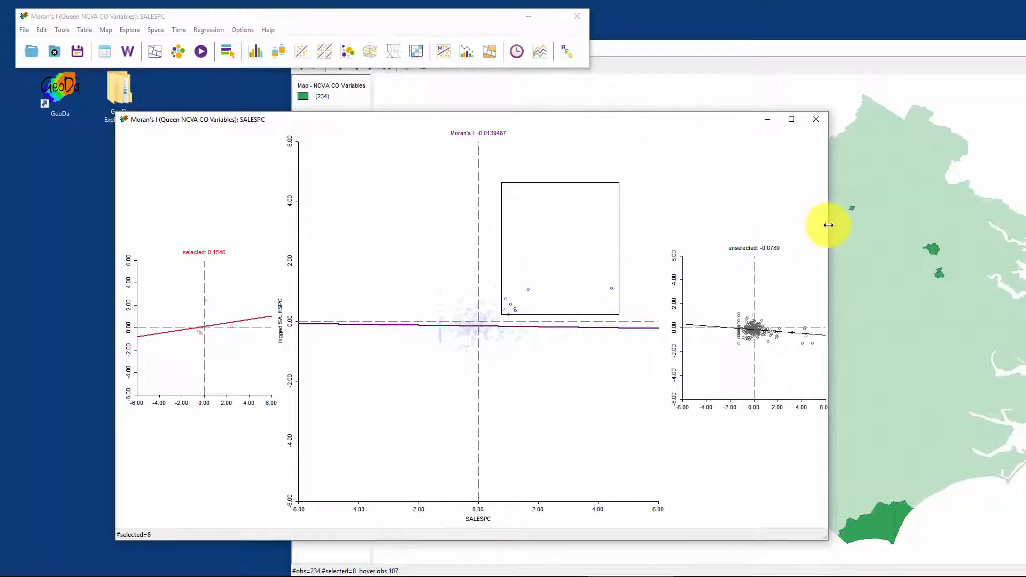
pyautogui.moveTo(829, 225); pyautogui.dragTo(693, 241)
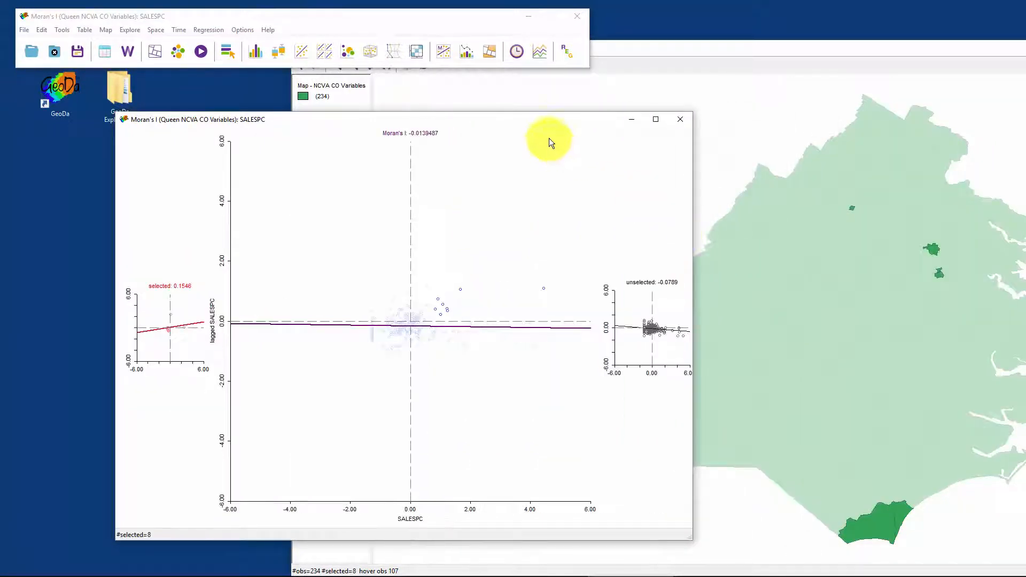
pyautogui.moveTo(578, 119); pyautogui.dragTo(351, 94)
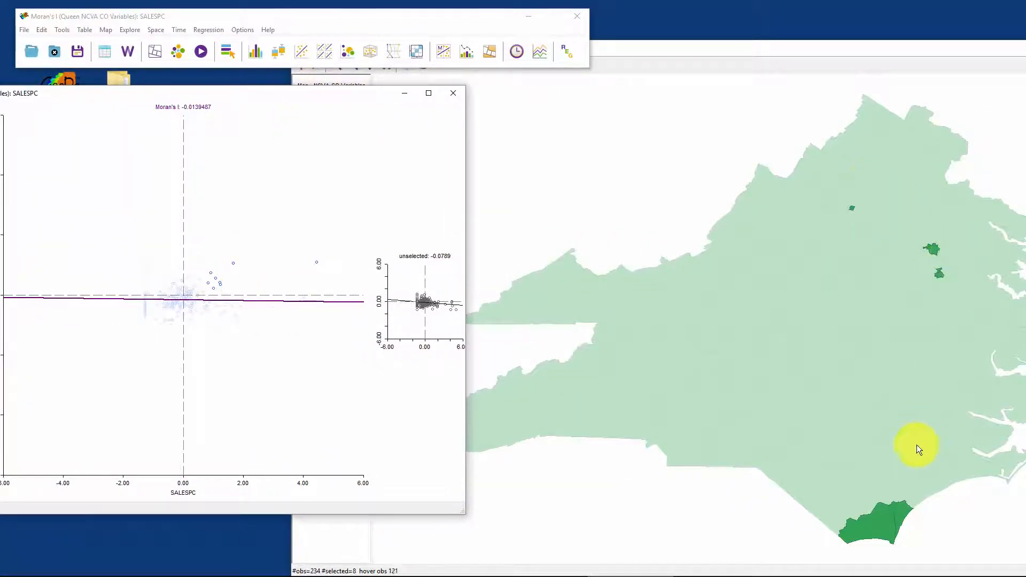
pyautogui.click(249, 243)
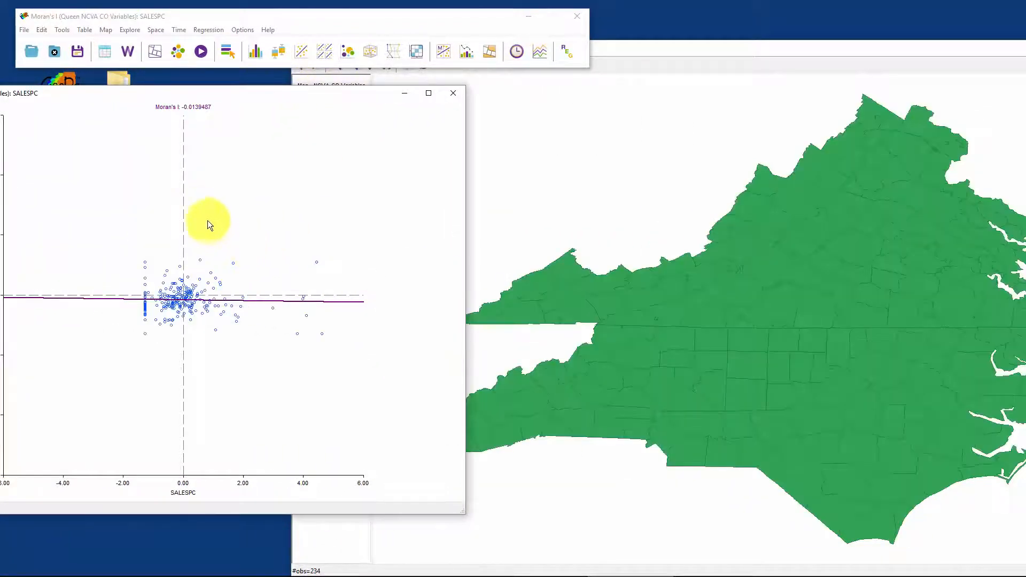
pyautogui.moveTo(199, 211); pyautogui.dragTo(326, 287)
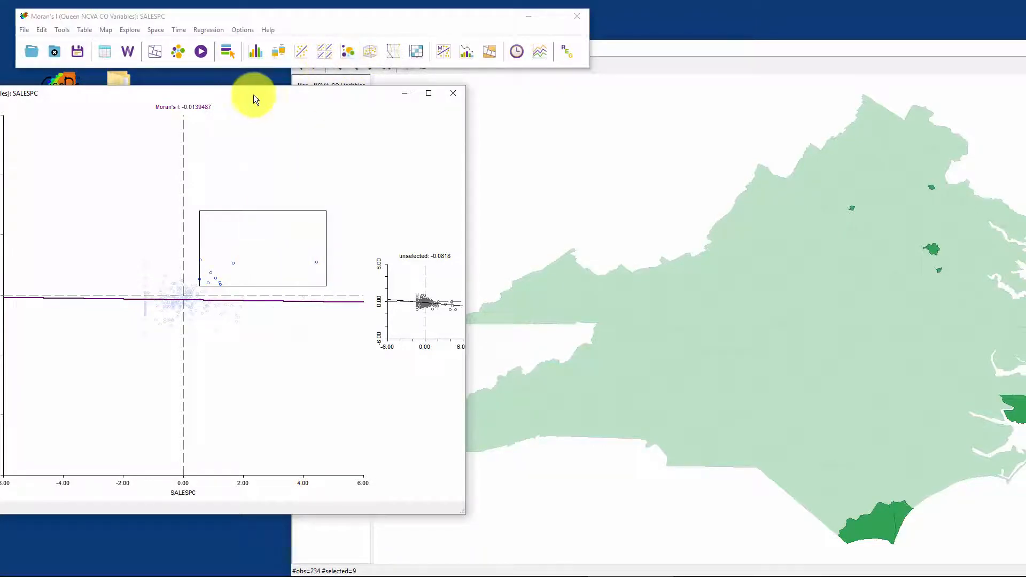
pyautogui.moveTo(253, 95); pyautogui.dragTo(412, 58)
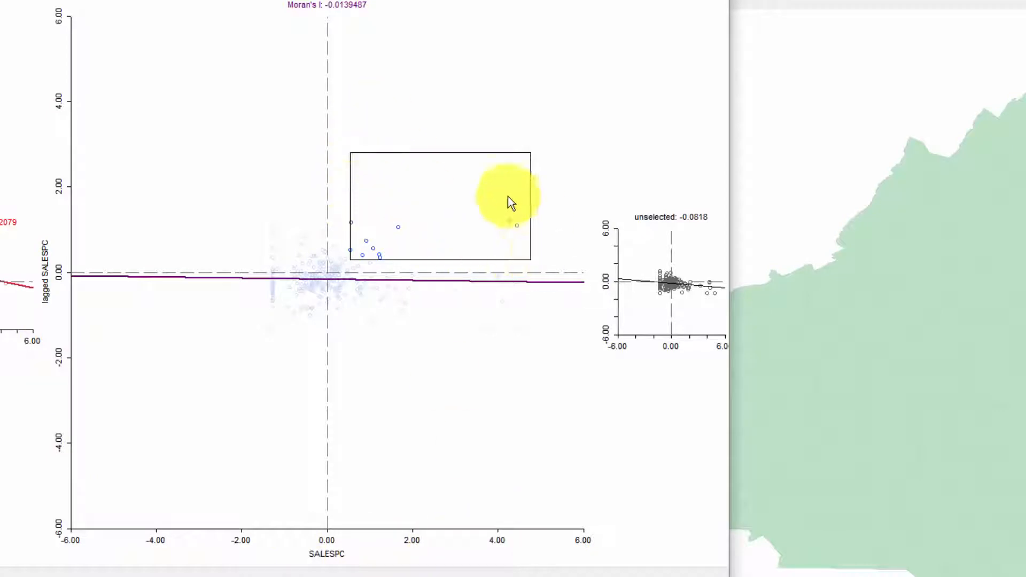
# Step: Replace the selection with the outlying high-low points, where SALESPC is high and its lag is low, and locate their counties on the map
pyautogui.click(393, 302)
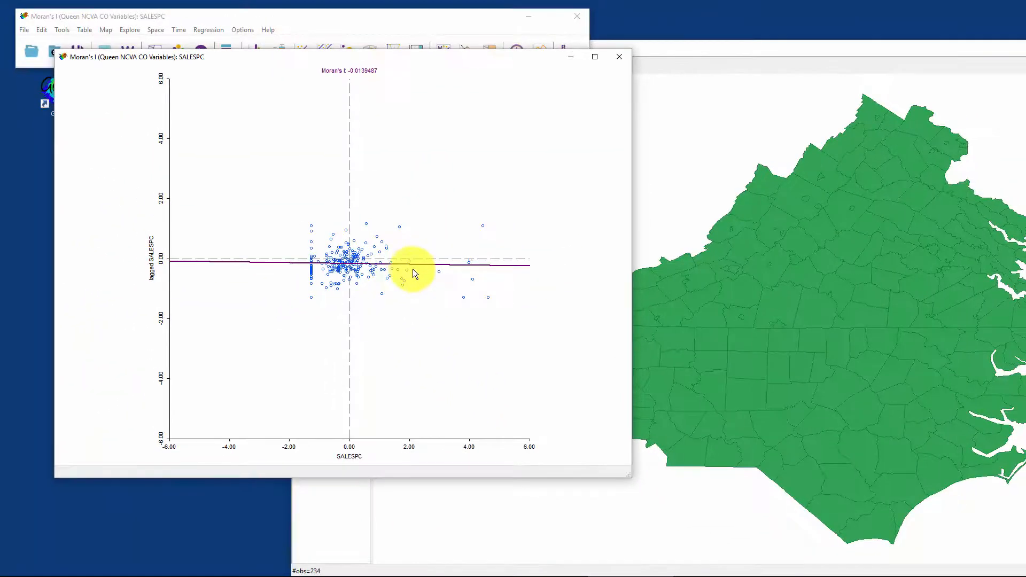
pyautogui.moveTo(415, 286); pyautogui.dragTo(549, 350)
pyautogui.moveTo(508, 318); pyautogui.dragTo(512, 321)
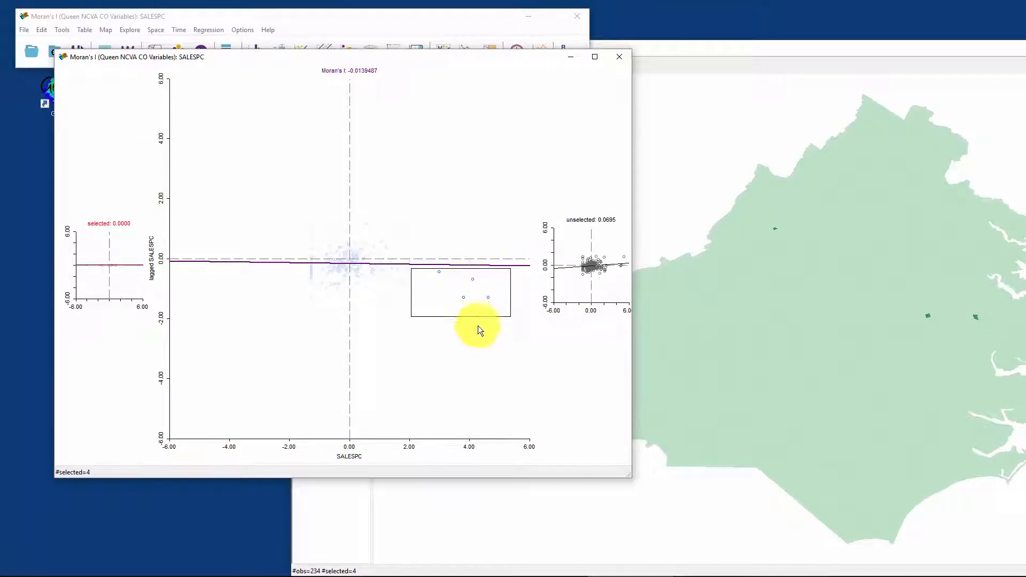
pyautogui.moveTo(432, 57); pyautogui.dragTo(420, 46)
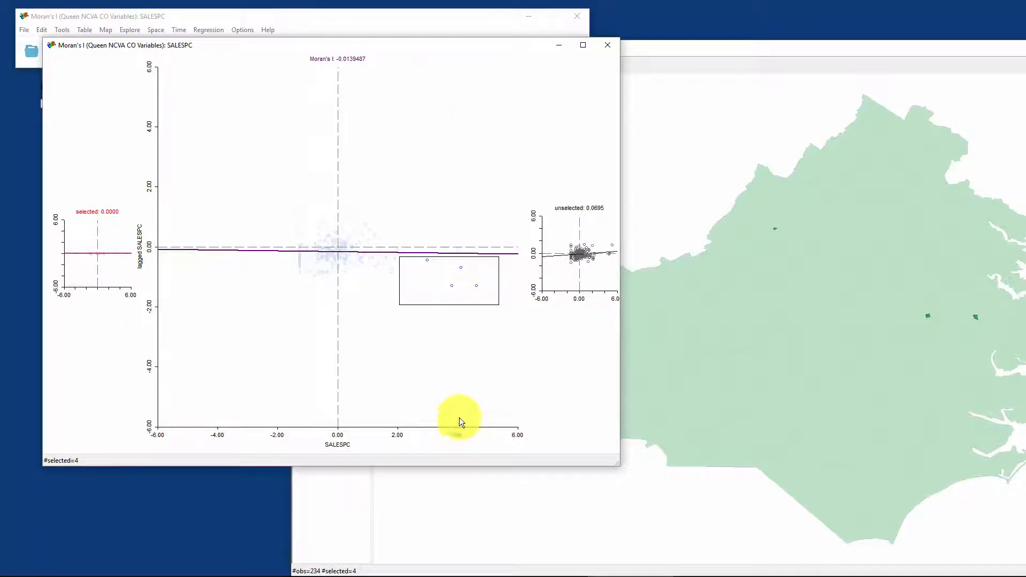
# Step: Replace the selection with the low-high points of the Moran scatter plot to examine where those counties lie
pyautogui.click(399, 330)
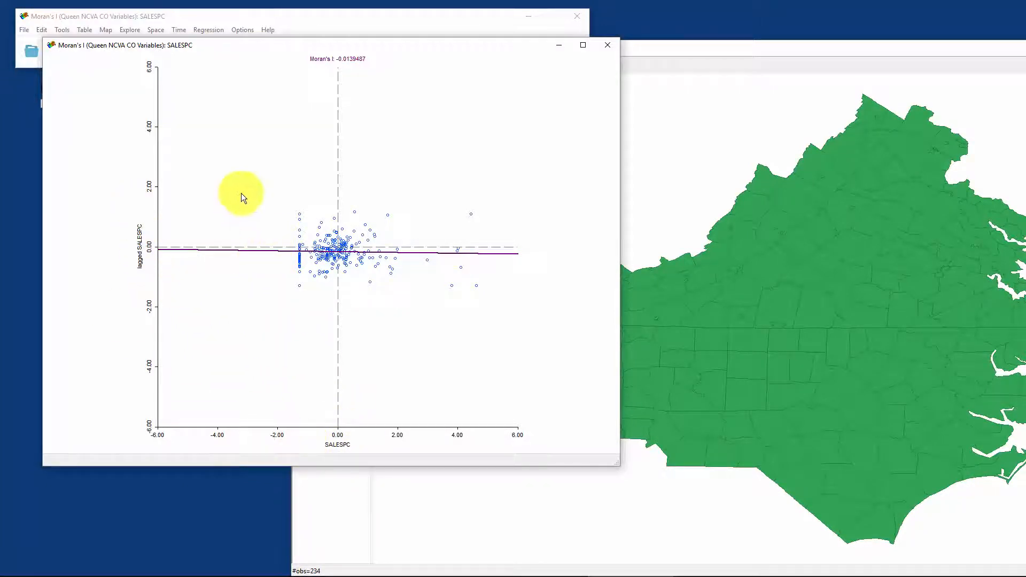
pyautogui.moveTo(265, 187)
pyautogui.mouseDown()
pyautogui.moveTo(326, 230)
pyautogui.moveTo(330, 245)
pyautogui.mouseUp()
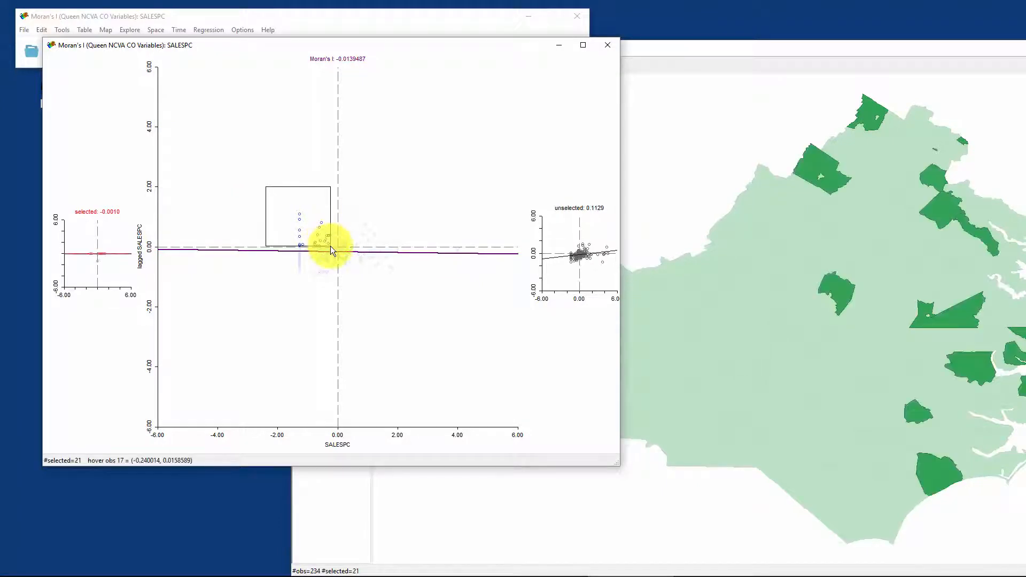
pyautogui.moveTo(368, 48); pyautogui.dragTo(425, 59)
# Step: Replace the selection with the low-low points of the Moran scatter plot and shift its window to view their counties
pyautogui.click(348, 277)
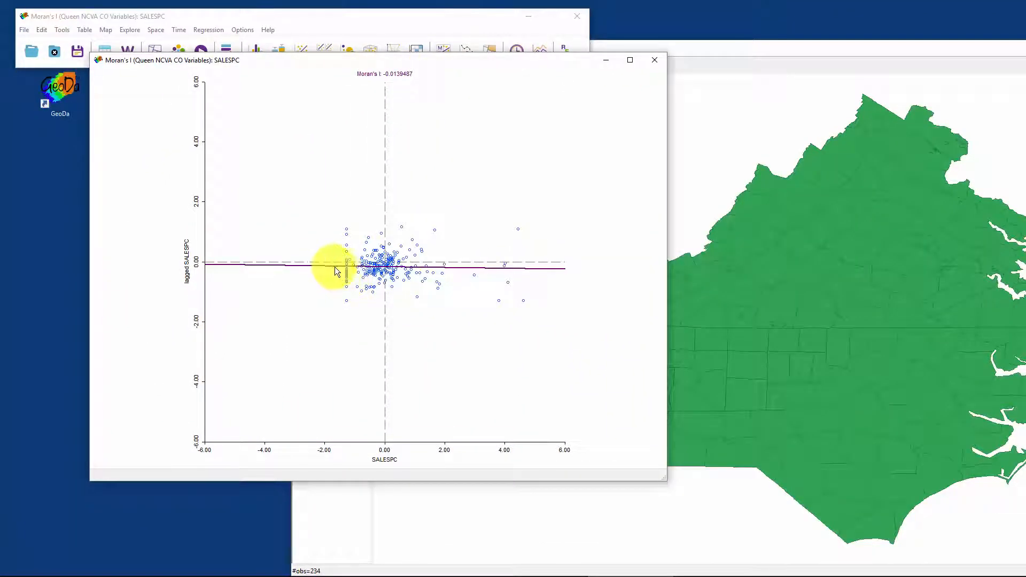
pyautogui.moveTo(335, 267); pyautogui.dragTo(374, 310)
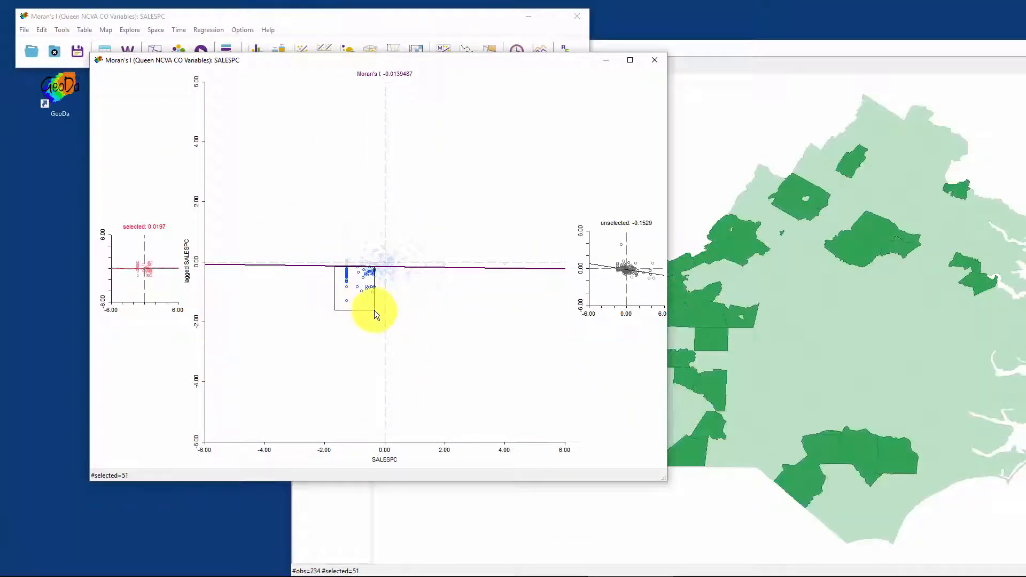
pyautogui.moveTo(458, 60); pyautogui.dragTo(402, 70)
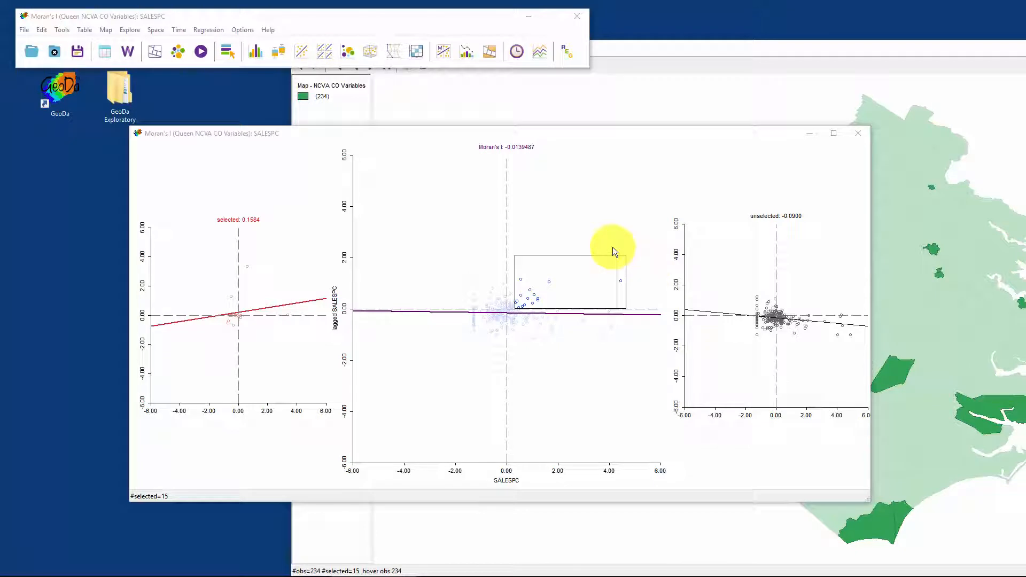
# Step: Select the three most extreme high-low points to compare the selected and unselected Moran's I plots, and clear the selection
pyautogui.click(577, 371)
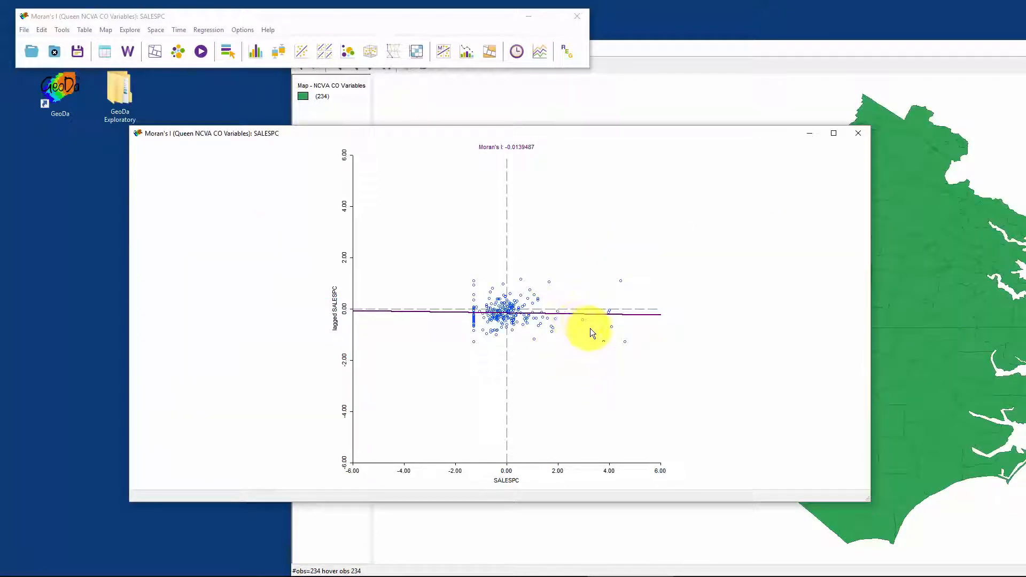
pyautogui.moveTo(595, 317); pyautogui.dragTo(642, 364)
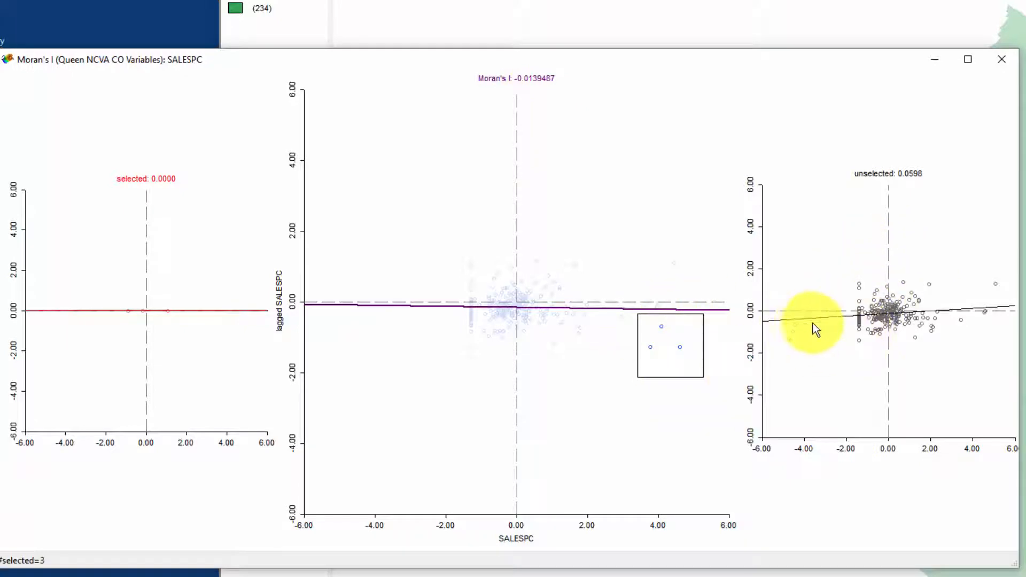
pyautogui.click(679, 328)
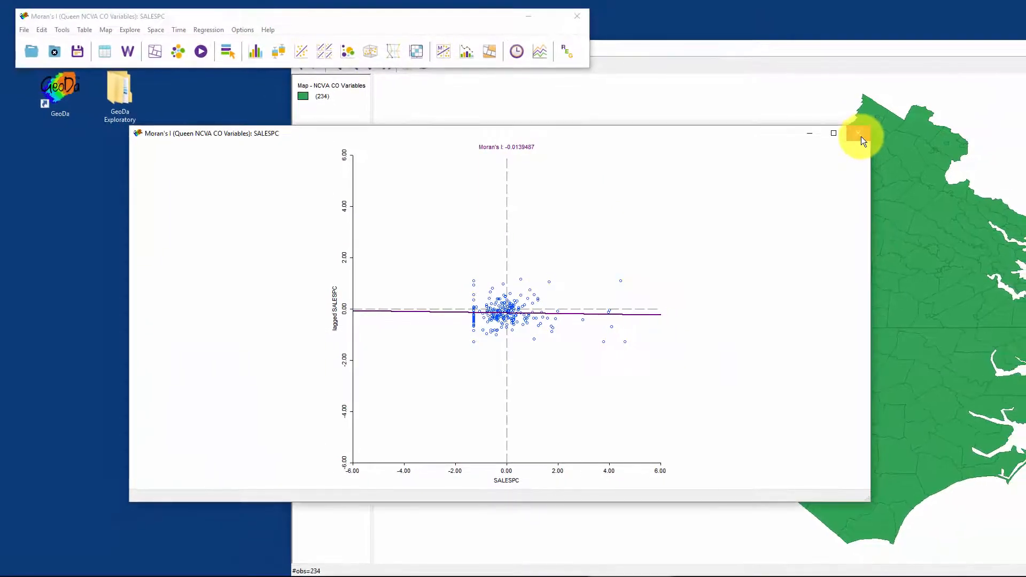
# Step: Close the Moran's I plot and run Univariate Local Moran's I on SALESPC with Queen NCVA CO Variables weights, opening significance map, cluster map and scatter plot
pyautogui.click(883, 121)
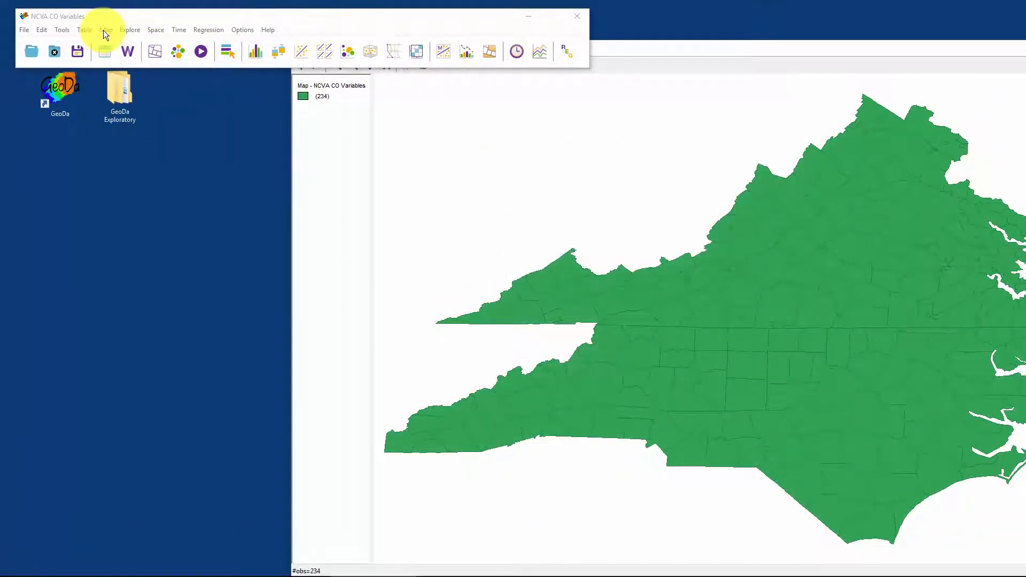
pyautogui.click(154, 28)
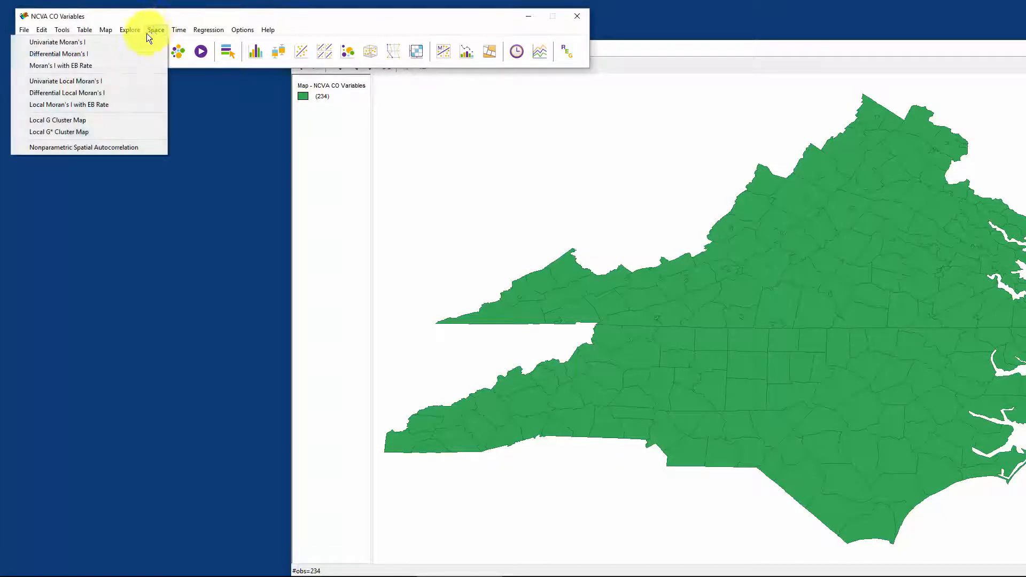
pyautogui.click(75, 81)
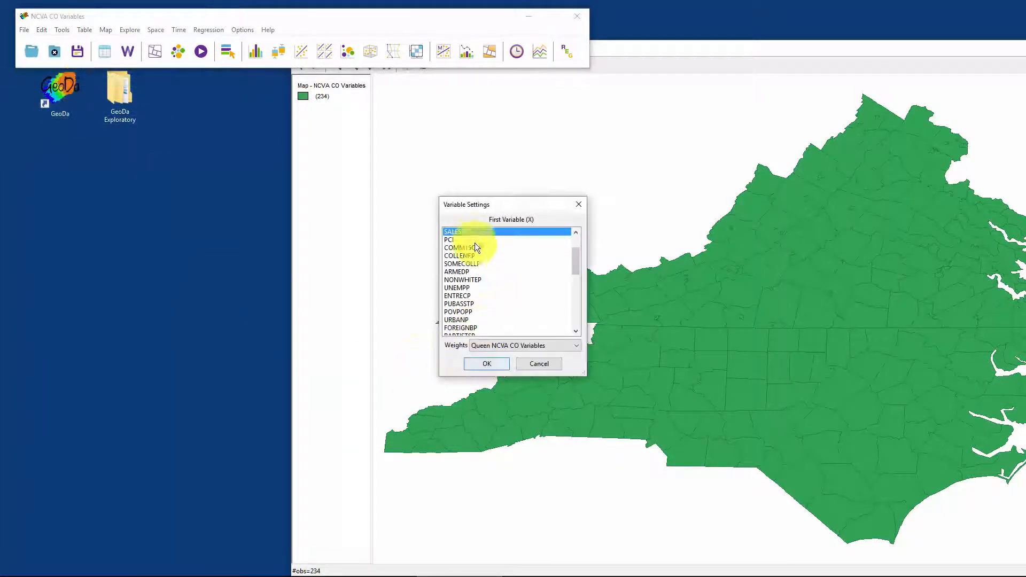
pyautogui.click(459, 234)
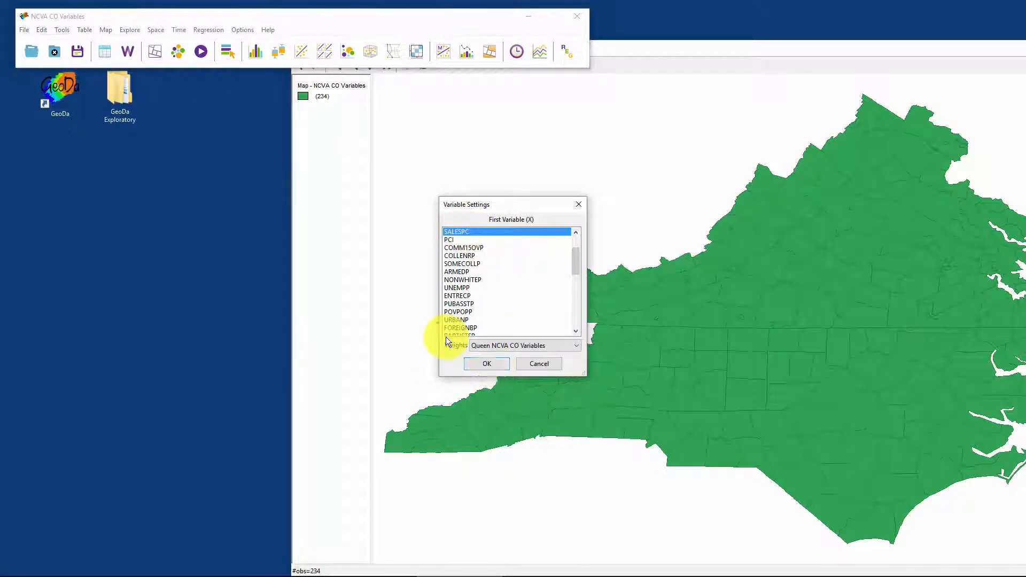
pyautogui.click(496, 363)
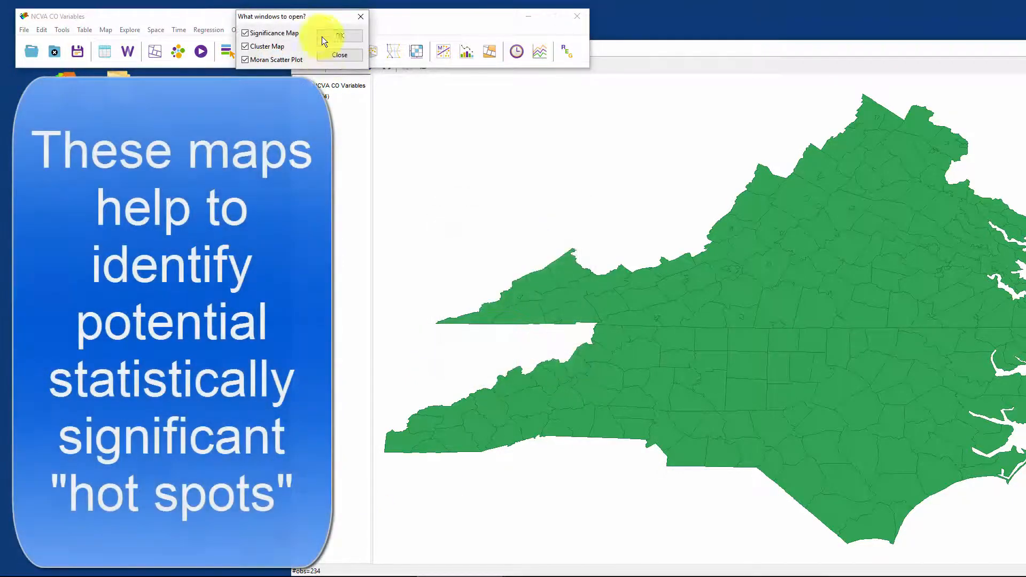
pyautogui.click(244, 34)
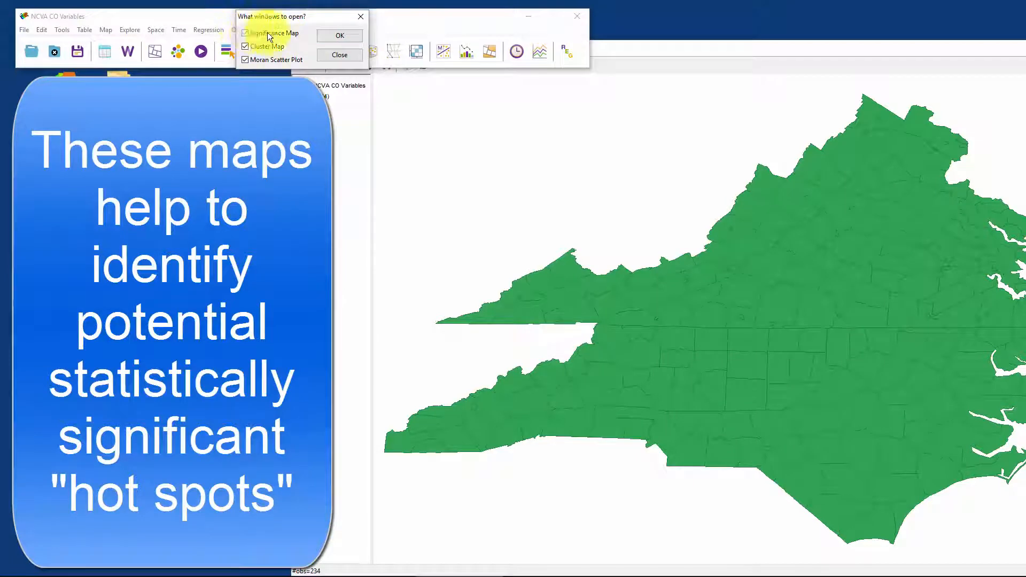
pyautogui.click(339, 36)
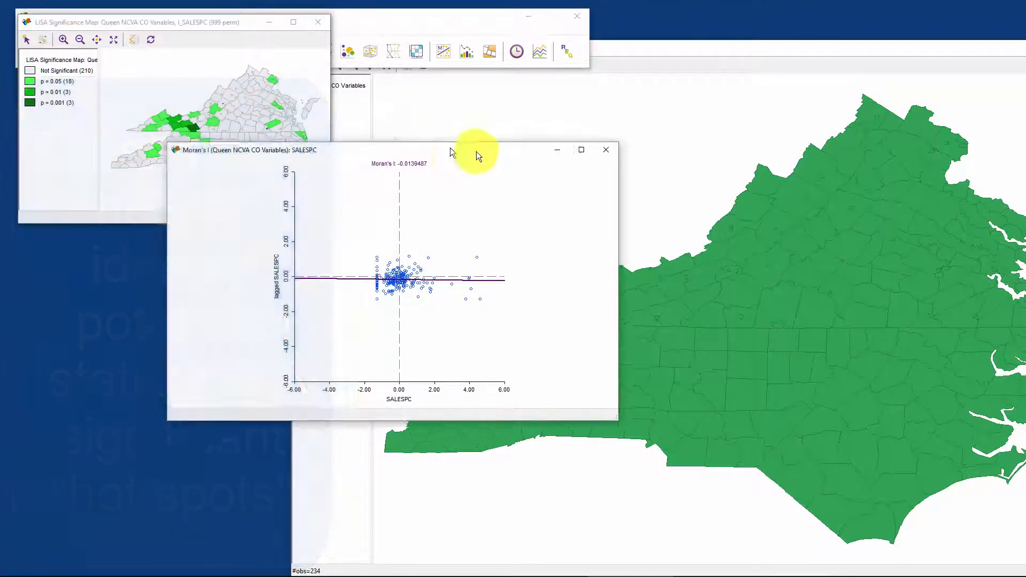
# Step: Spread out the Moran scatter plot, LISA significance map and LISA cluster map windows, and enlarge both LISA maps
pyautogui.moveTo(451, 152); pyautogui.dragTo(730, 68)
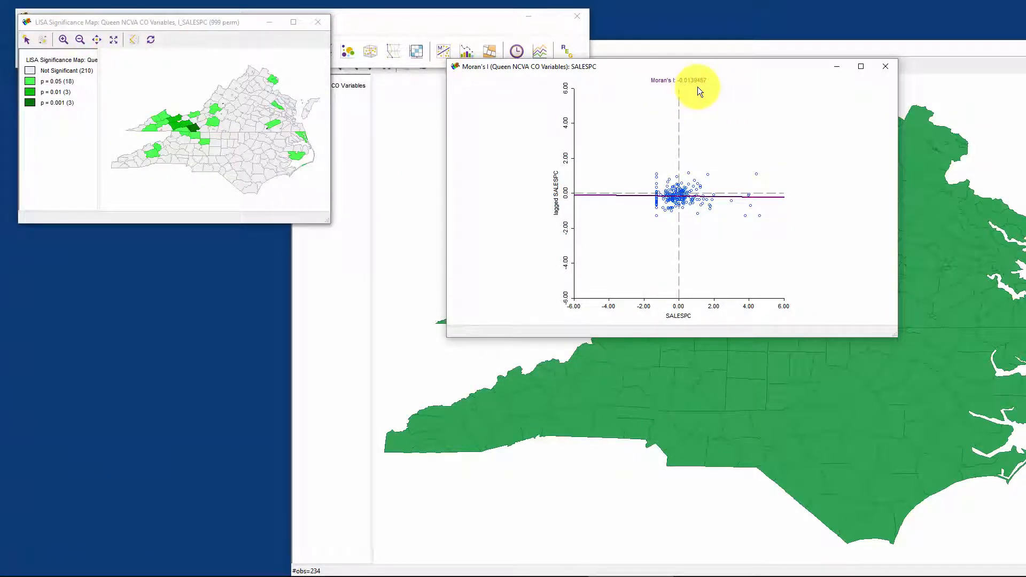
pyautogui.moveTo(206, 22); pyautogui.dragTo(243, 237)
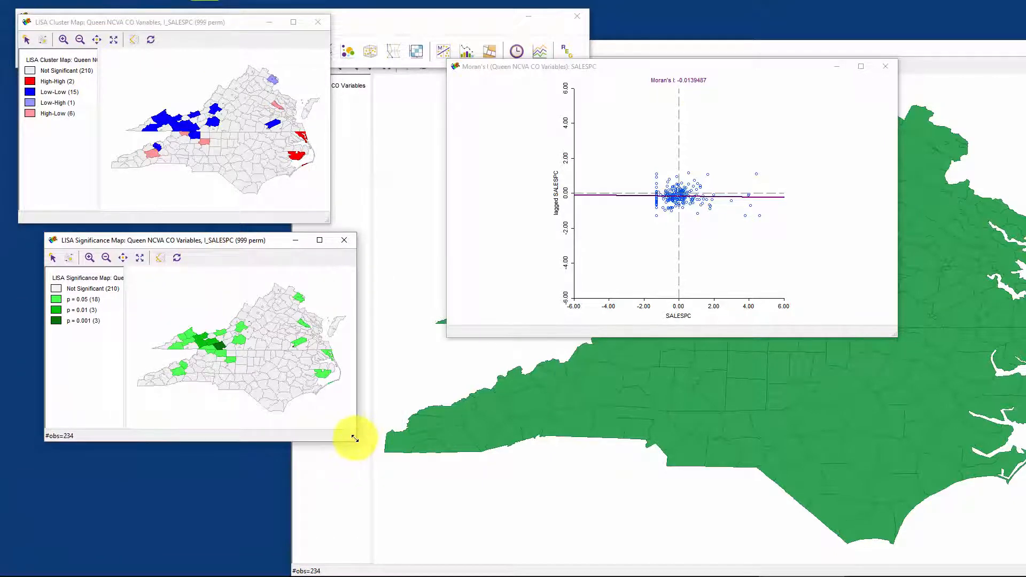
pyautogui.moveTo(355, 442); pyautogui.dragTo(568, 524)
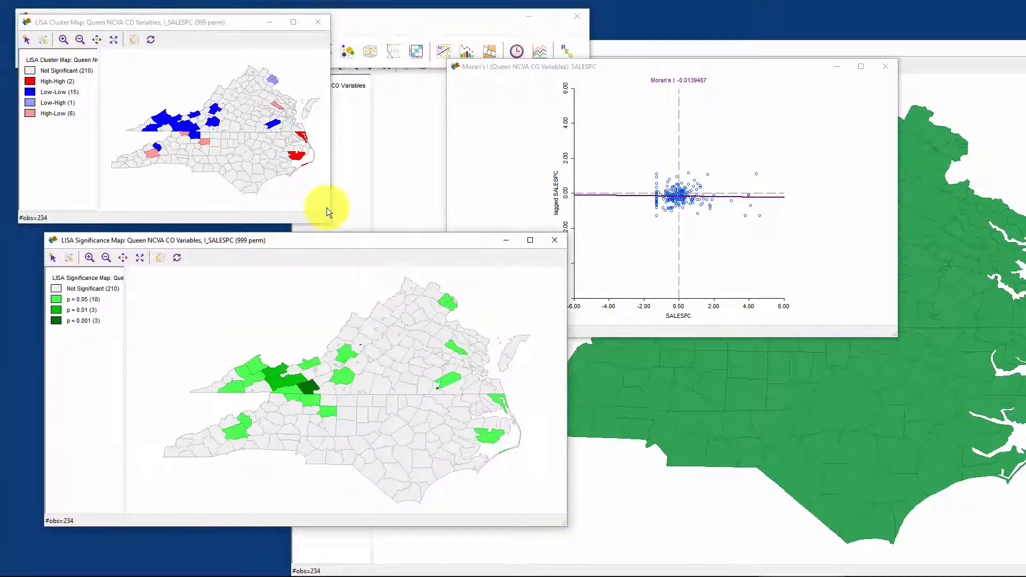
pyautogui.moveTo(362, 240); pyautogui.dragTo(344, 274)
pyautogui.moveTo(329, 222); pyautogui.dragTo(533, 259)
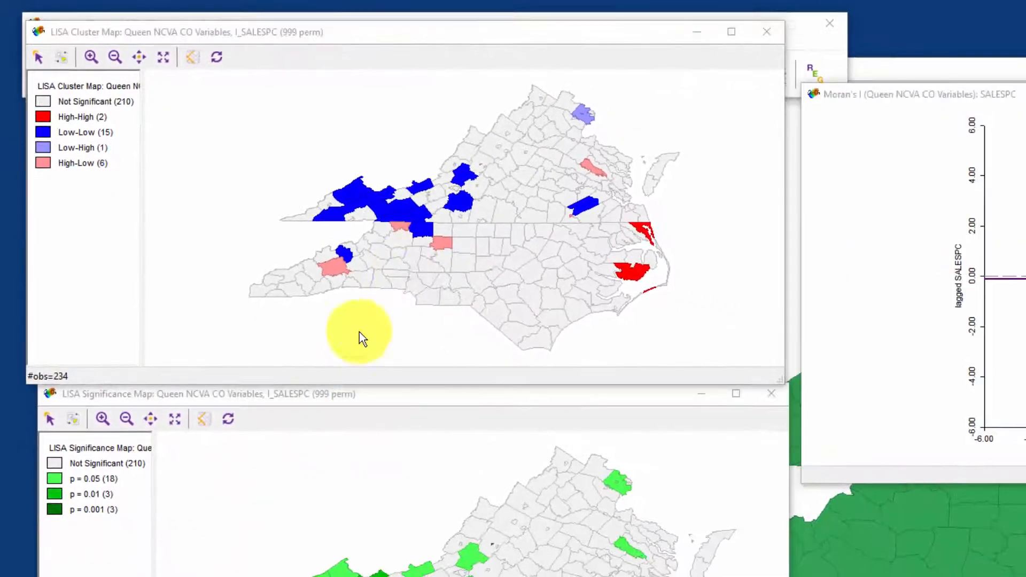
# Step: Move the LISA significance map window up over the cluster map, enlarging it and widening its legend to fit the full title
pyautogui.moveTo(420, 404); pyautogui.dragTo(442, 66)
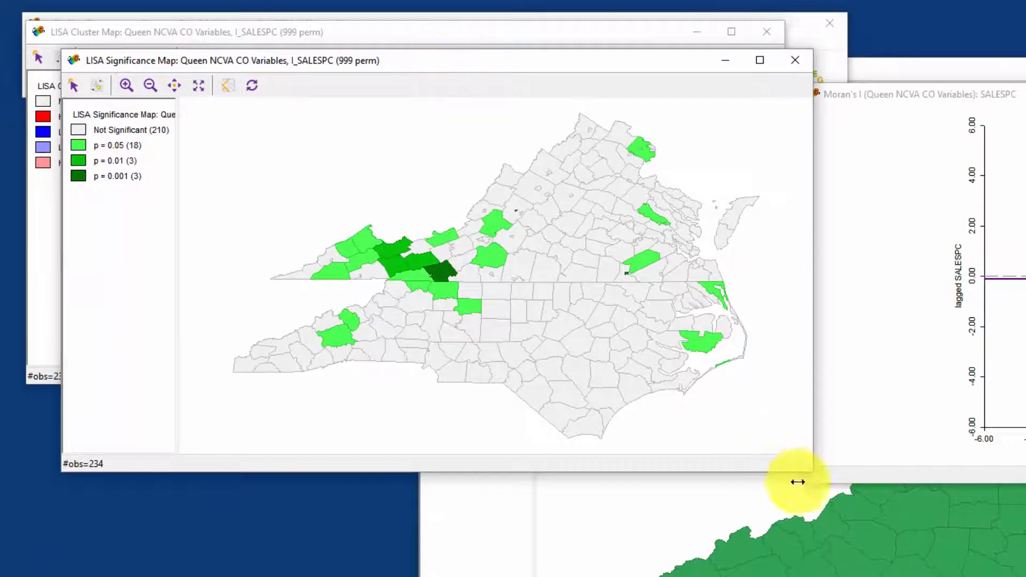
pyautogui.moveTo(813, 467); pyautogui.dragTo(884, 575)
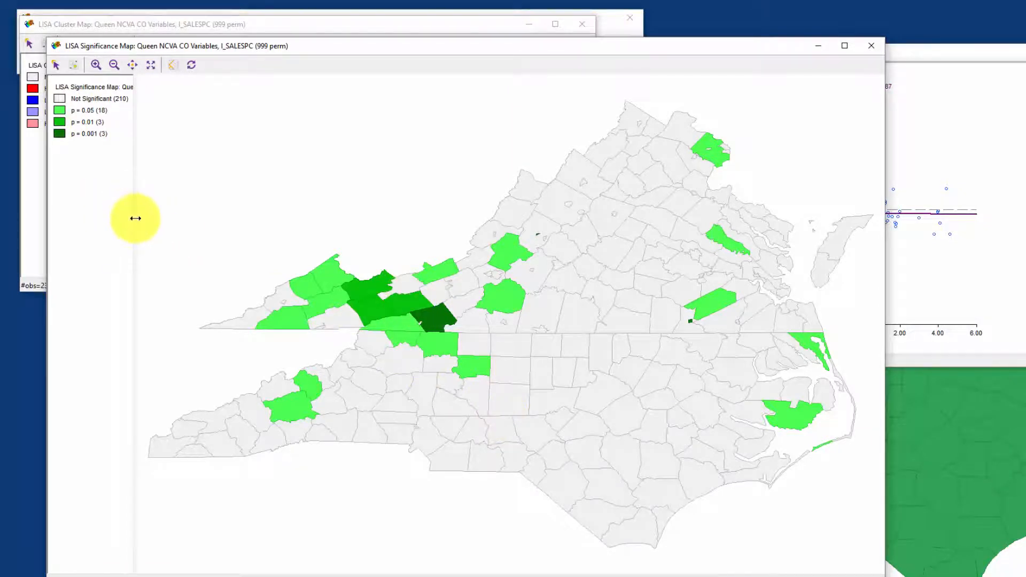
pyautogui.moveTo(136, 218); pyautogui.dragTo(281, 211)
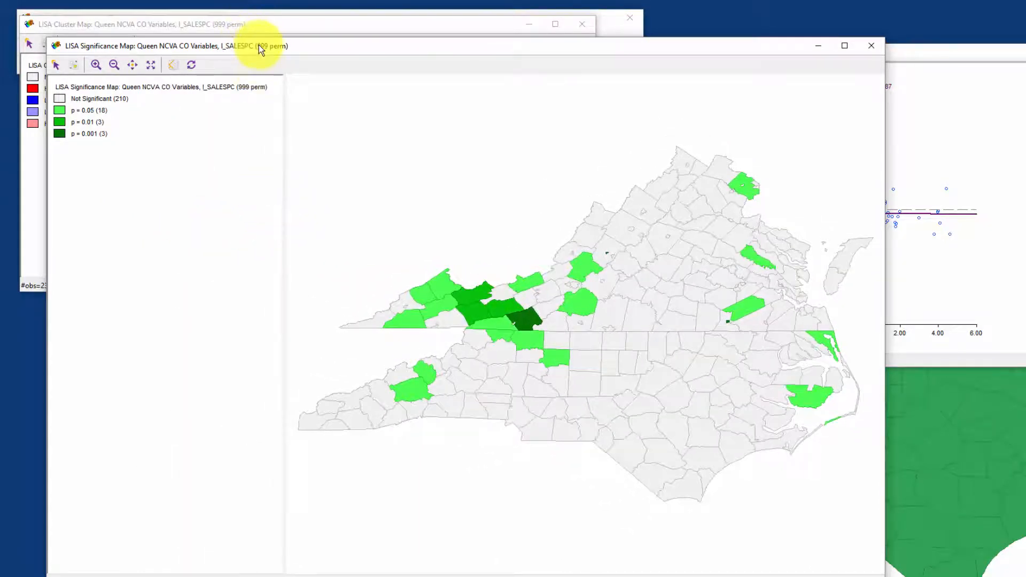
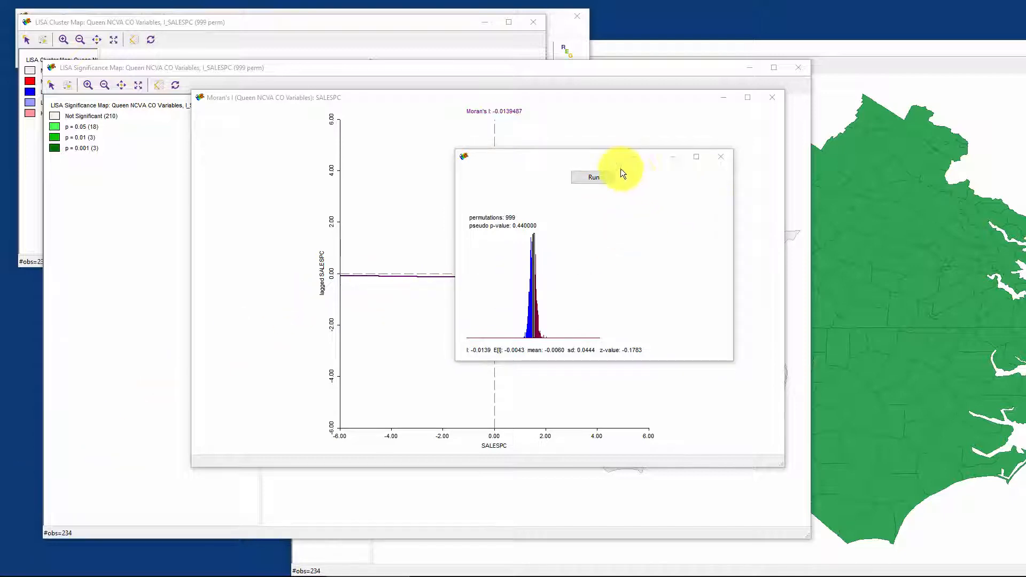
# Step: Close the permutation test window and the SALESPC Moran's I plot
pyautogui.click(725, 155)
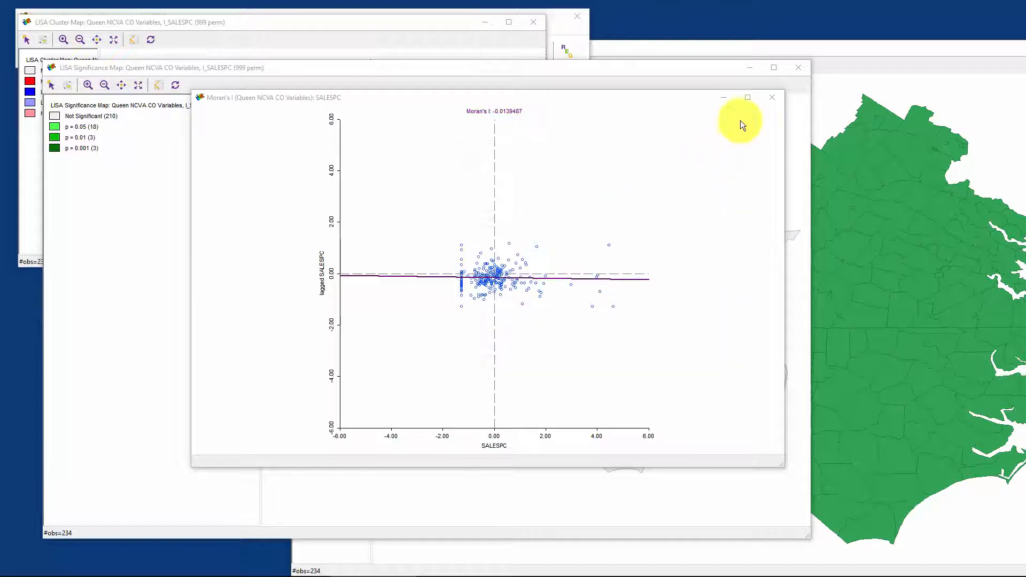
pyautogui.click(774, 98)
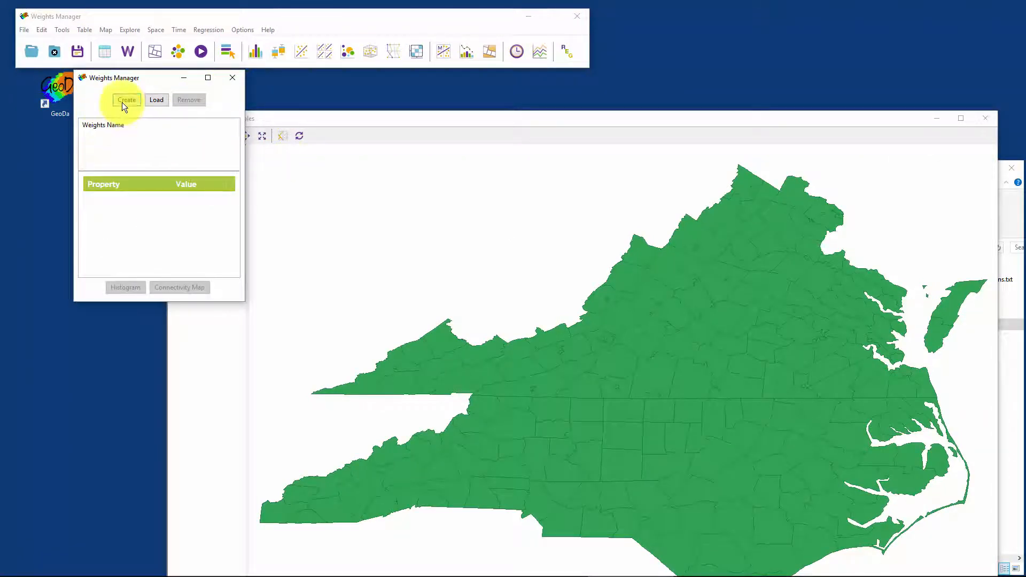
# Step: Check which saved weights files are available for loading, and cancel without loading one
pyautogui.click(156, 99)
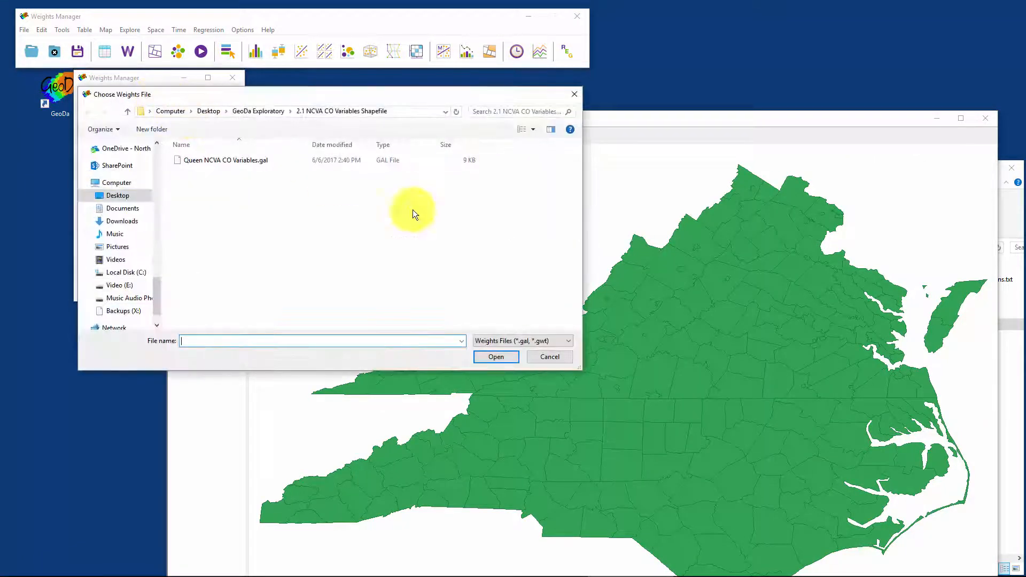
pyautogui.click(559, 357)
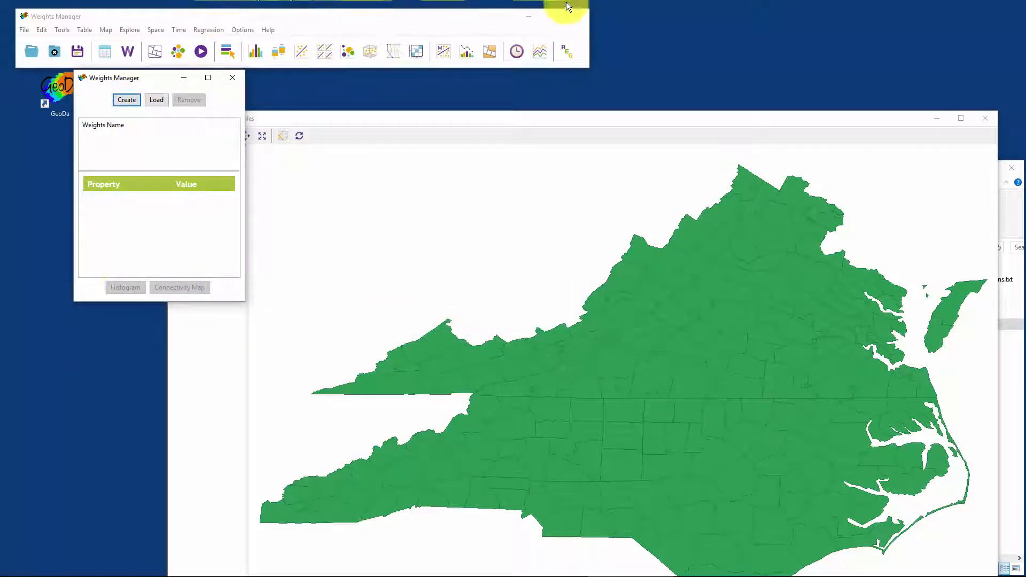
# Step: Relaunch GeoDa with the NCVA CO Variables map and move the map window up below the toolbar
pyautogui.click(560, 19)
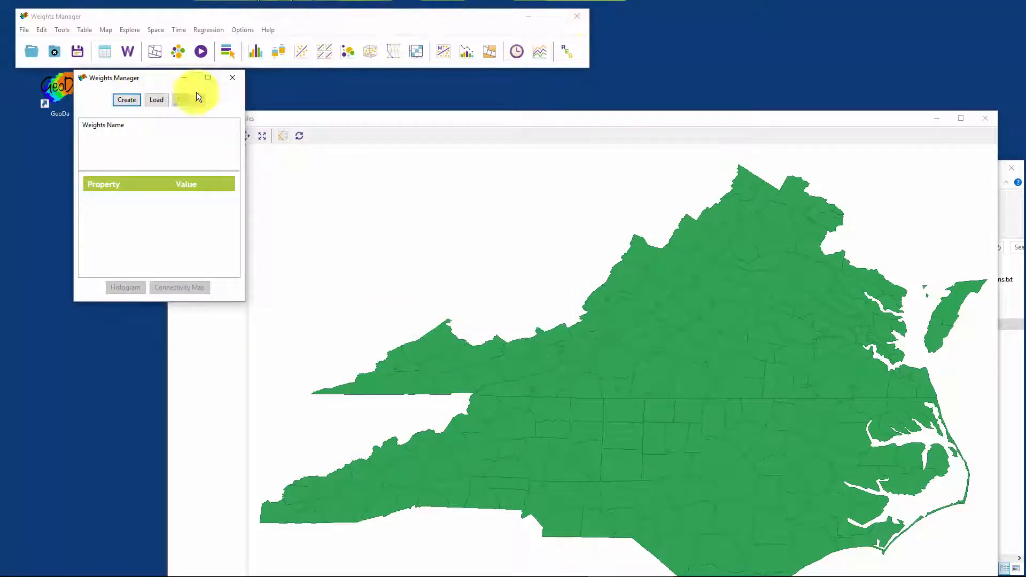
pyautogui.doubleClick(64, 92)
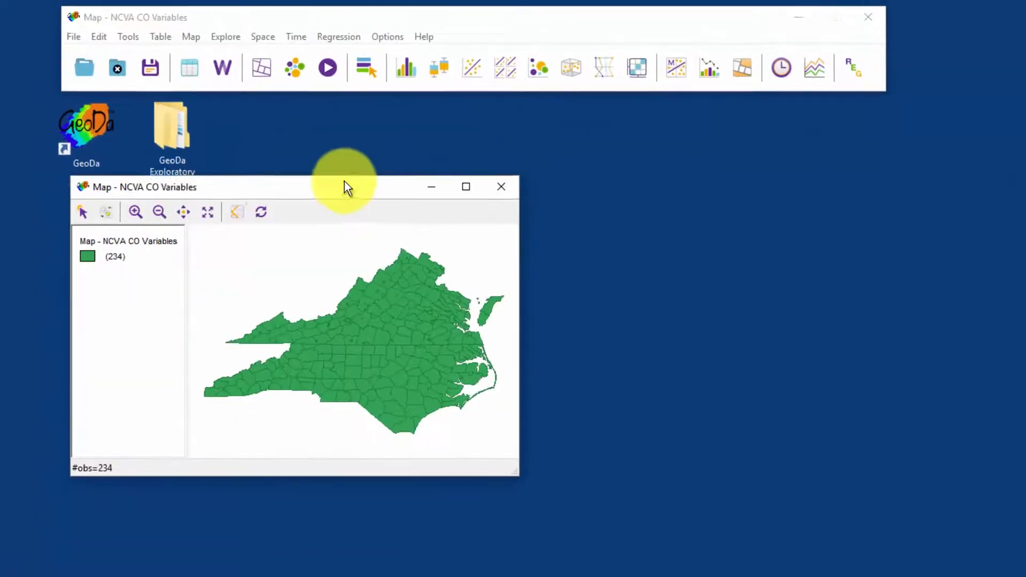
pyautogui.moveTo(344, 186); pyautogui.dragTo(422, 123)
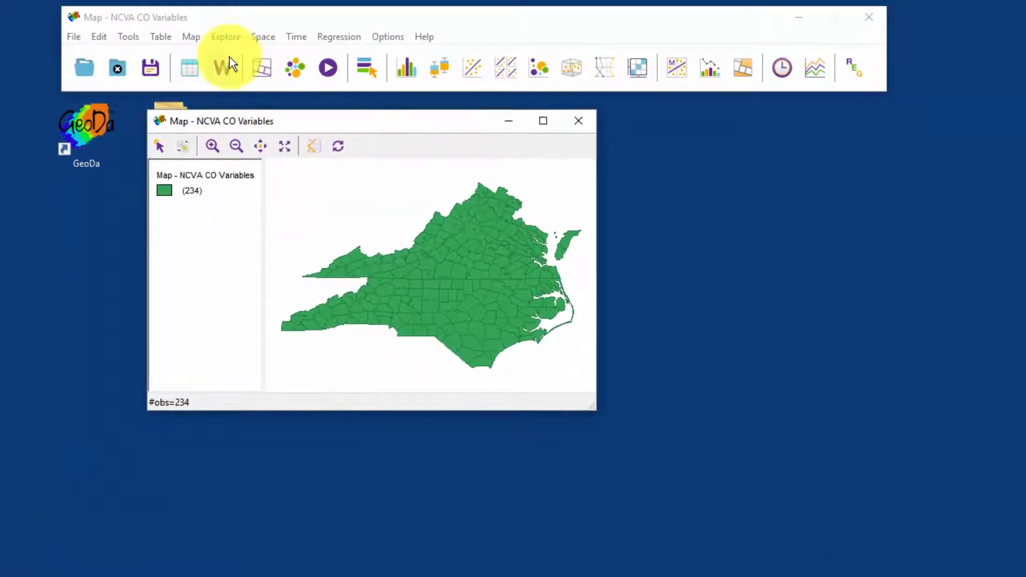
# Step: Start a new weights file with FIPS as the ID variable and rook contiguity as the contiguity weight
pyautogui.click(223, 67)
pyautogui.click(293, 248)
pyautogui.click(777, 275)
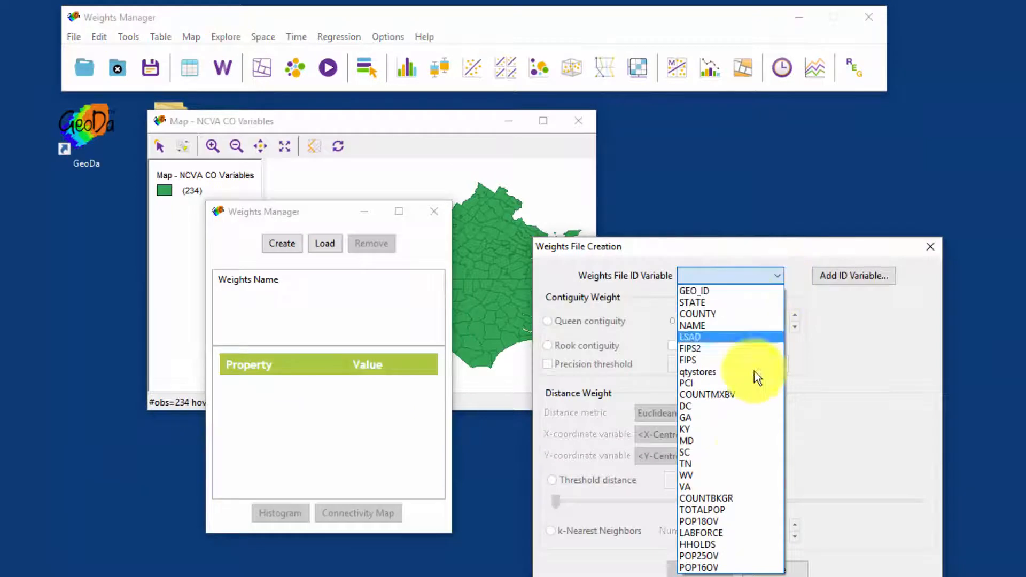
pyautogui.click(716, 361)
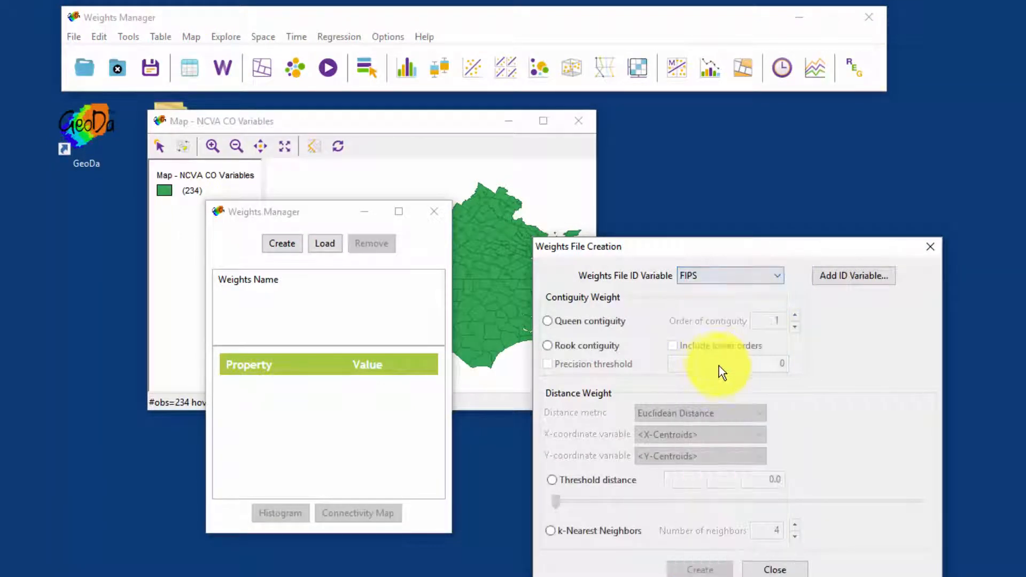
pyautogui.click(548, 346)
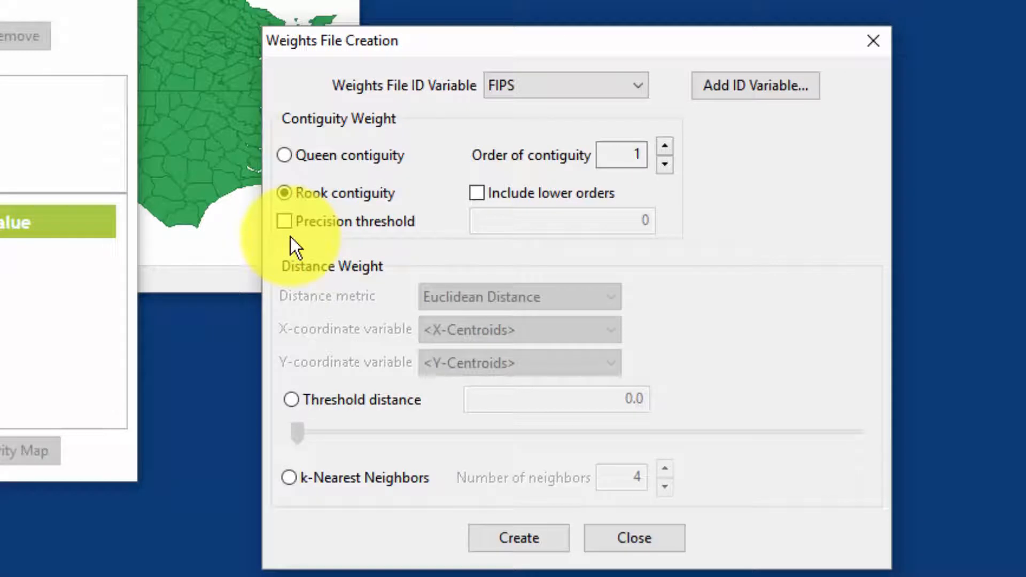
# Step: Enable the precision threshold to read its explanation, and turn it off again
pyautogui.click(284, 221)
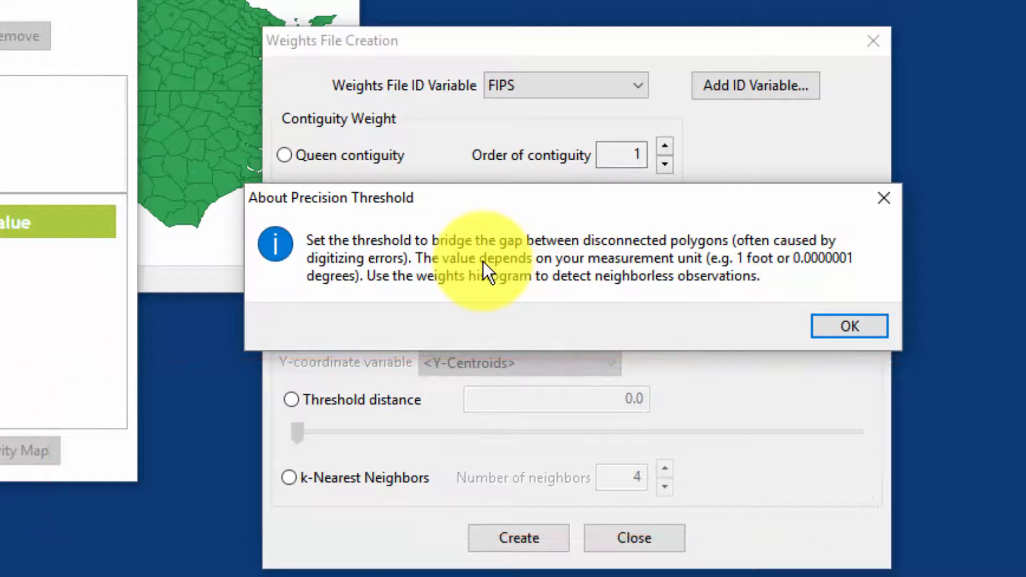
pyautogui.click(850, 327)
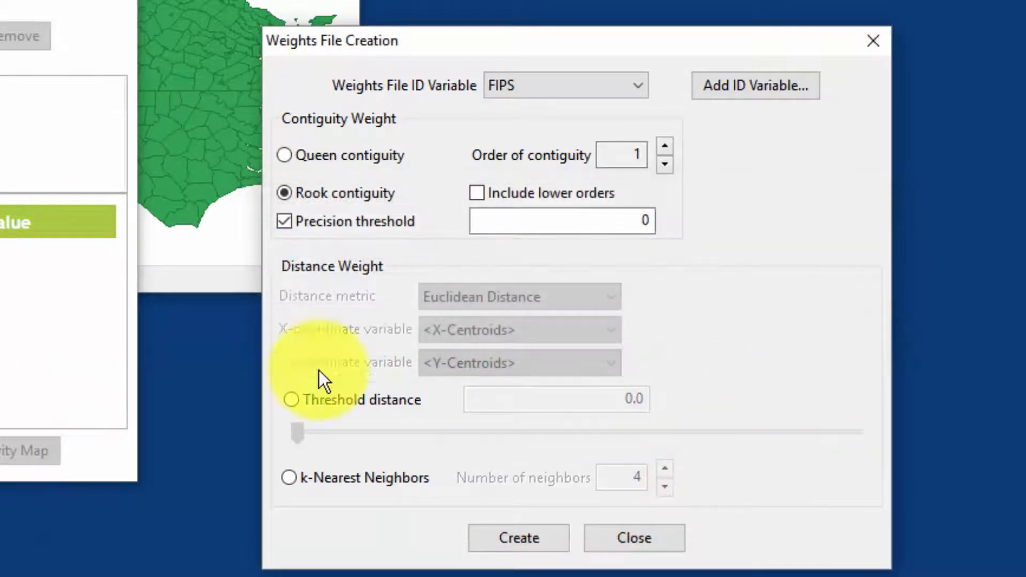
pyautogui.click(285, 222)
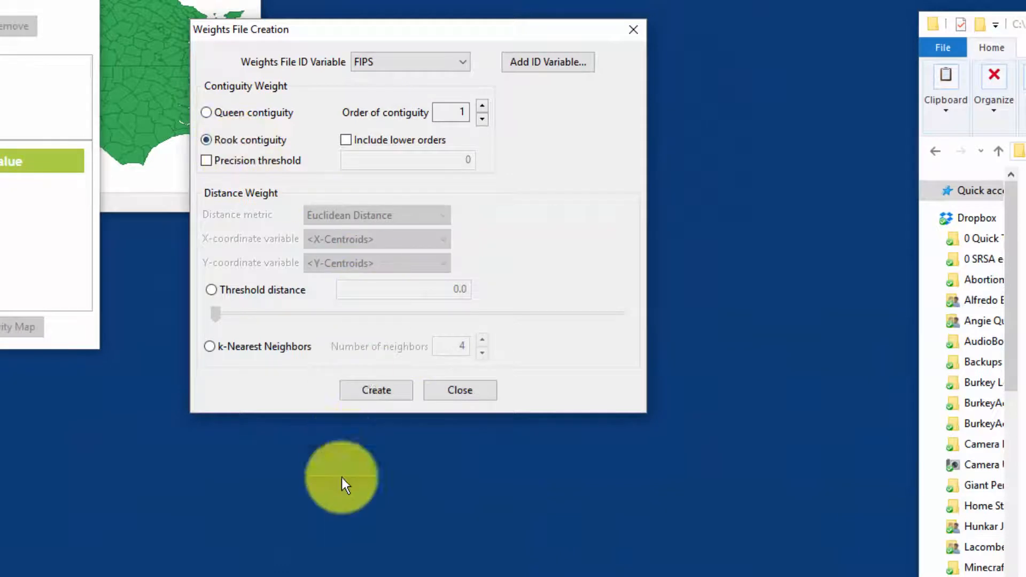
# Step: Create the rook weights file and save it as Rook NCVA CO Variables.gal
pyautogui.click(379, 389)
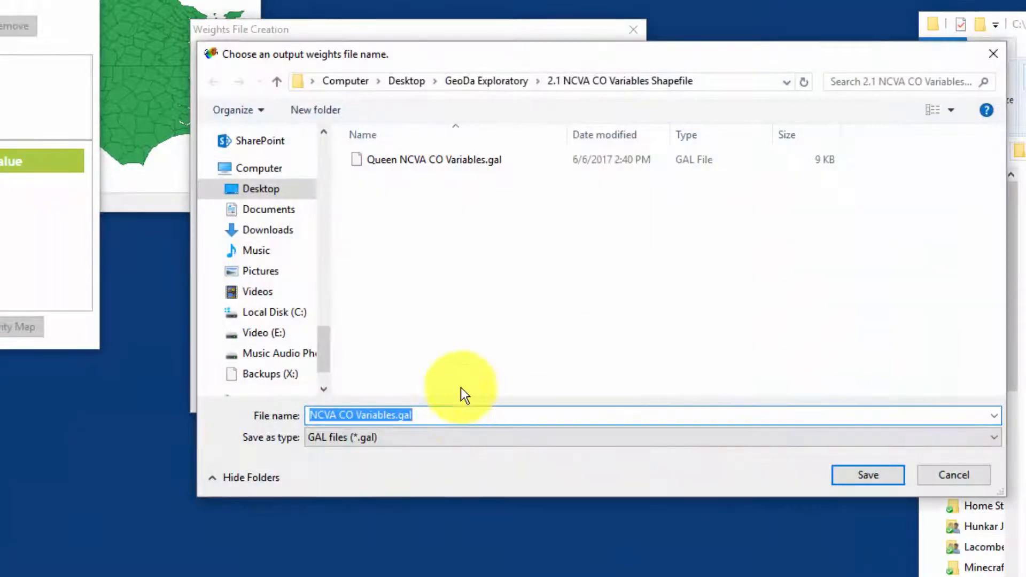
pyautogui.press('Home')
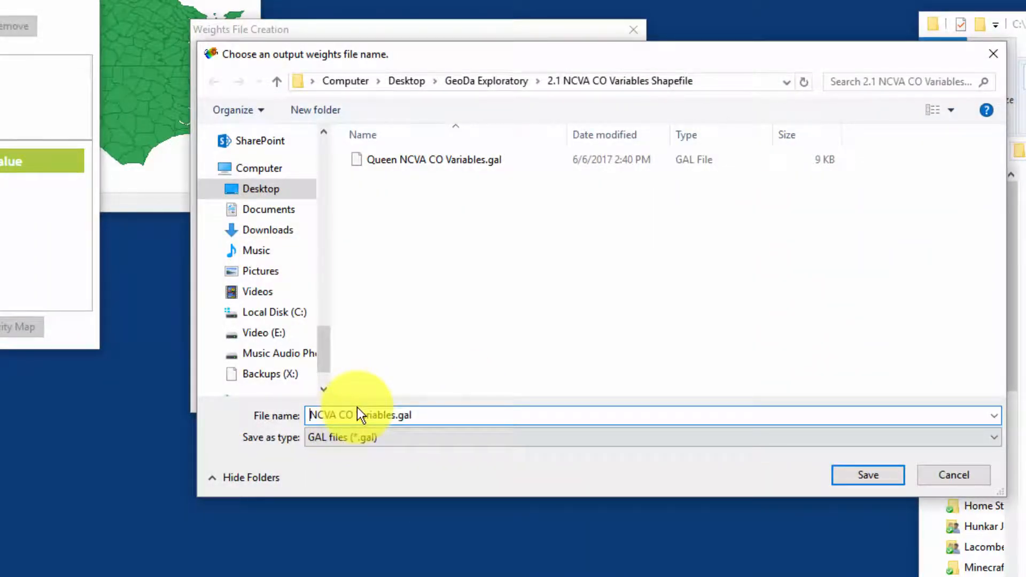
pyautogui.write('Rook')
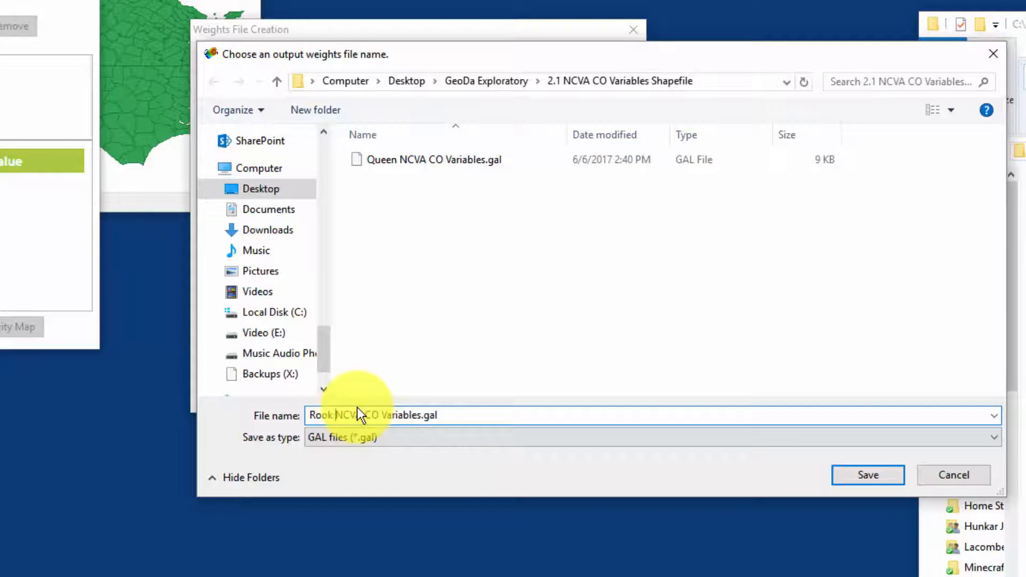
pyautogui.click(869, 477)
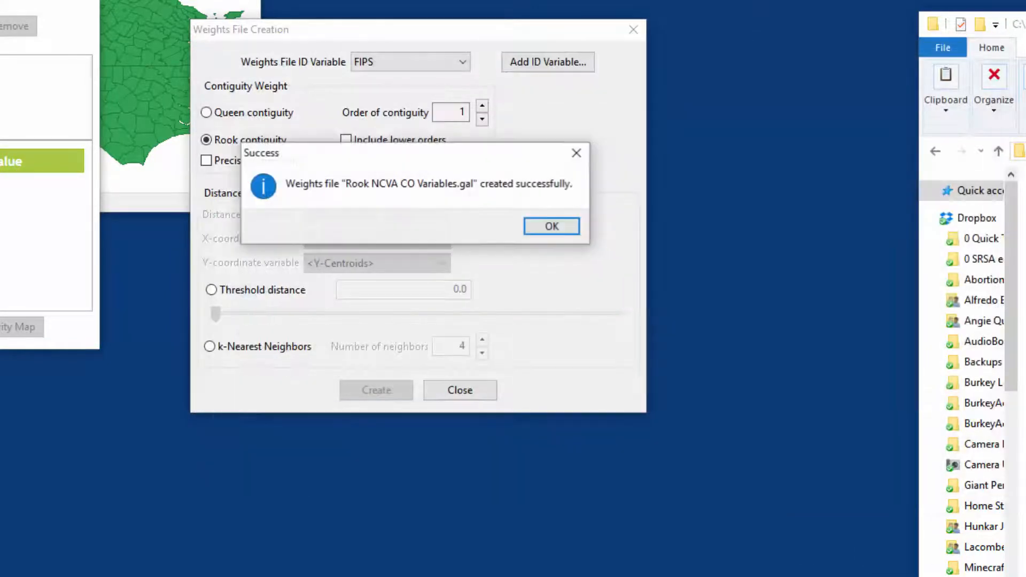
pyautogui.click(553, 229)
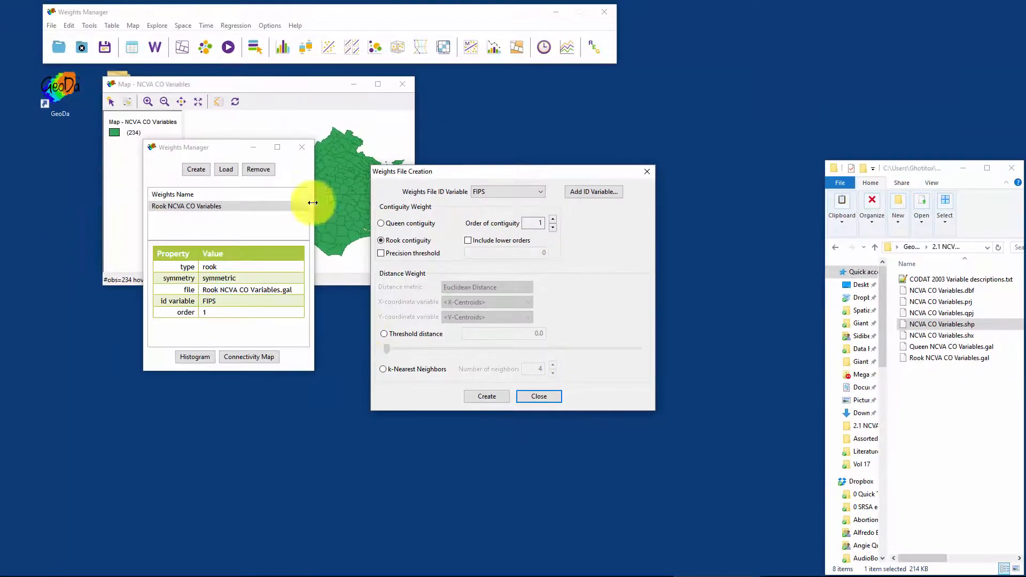
# Step: Open the connectivity map for the rook weights, enlarge its window and inspect the neighbors of individual counties
pyautogui.click(252, 357)
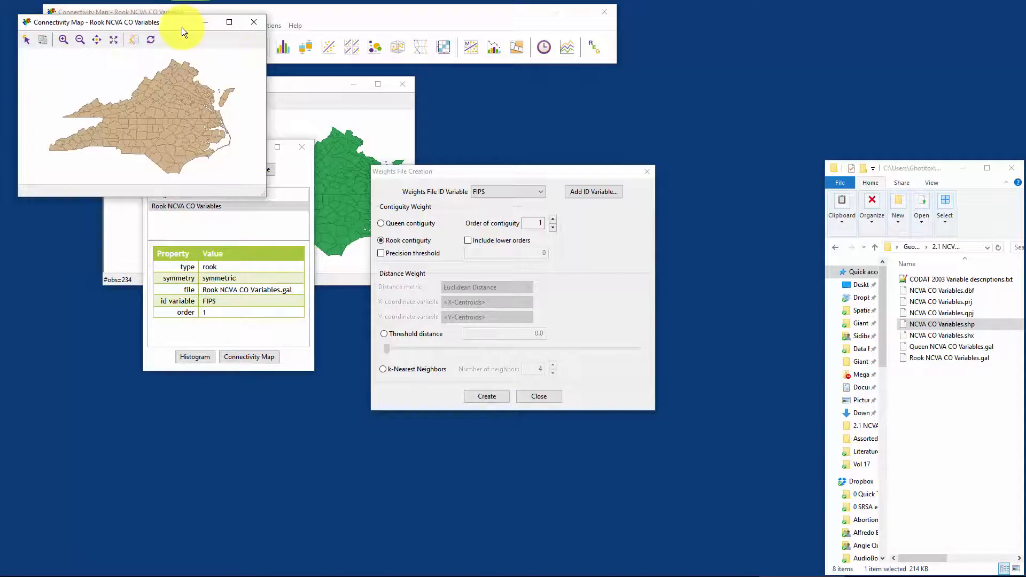
pyautogui.moveTo(182, 27); pyautogui.dragTo(322, 119)
pyautogui.moveTo(402, 285); pyautogui.dragTo(729, 483)
pyautogui.click(489, 313)
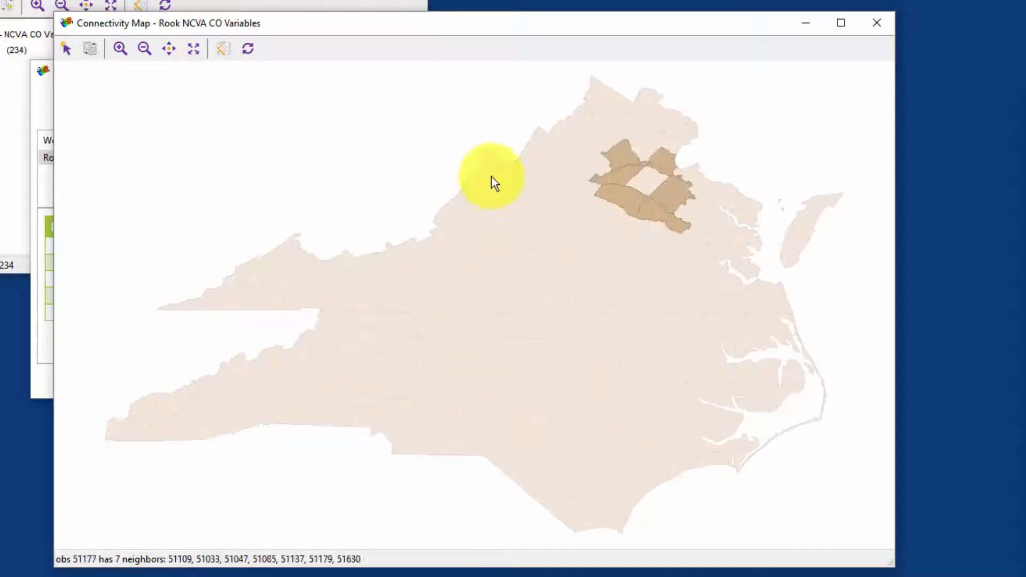
# Step: Move the connectivity map aside and open the rook weights' connectivity histogram, placing it beside the map
pyautogui.moveTo(359, 23); pyautogui.dragTo(661, 0)
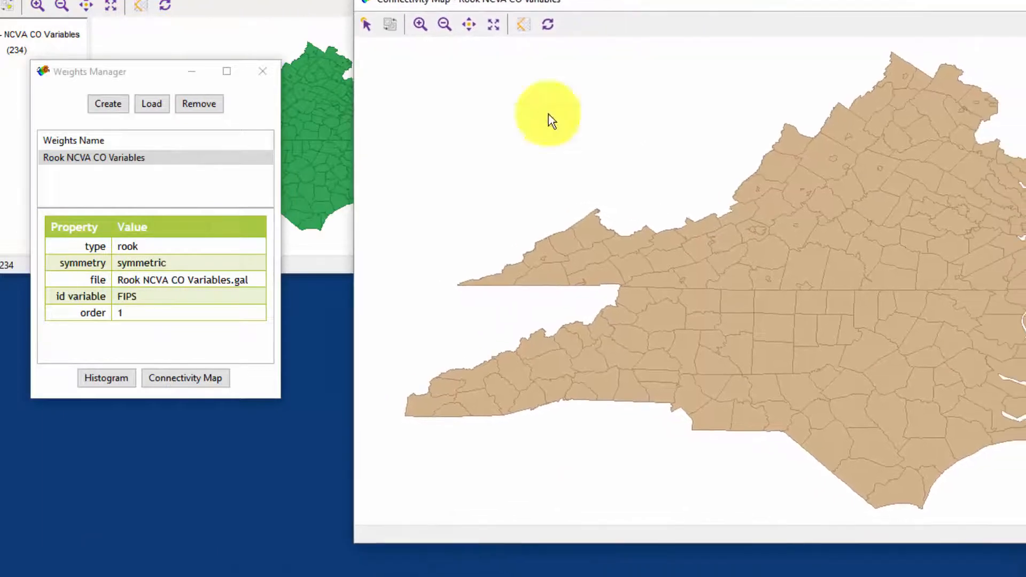
pyautogui.click(120, 376)
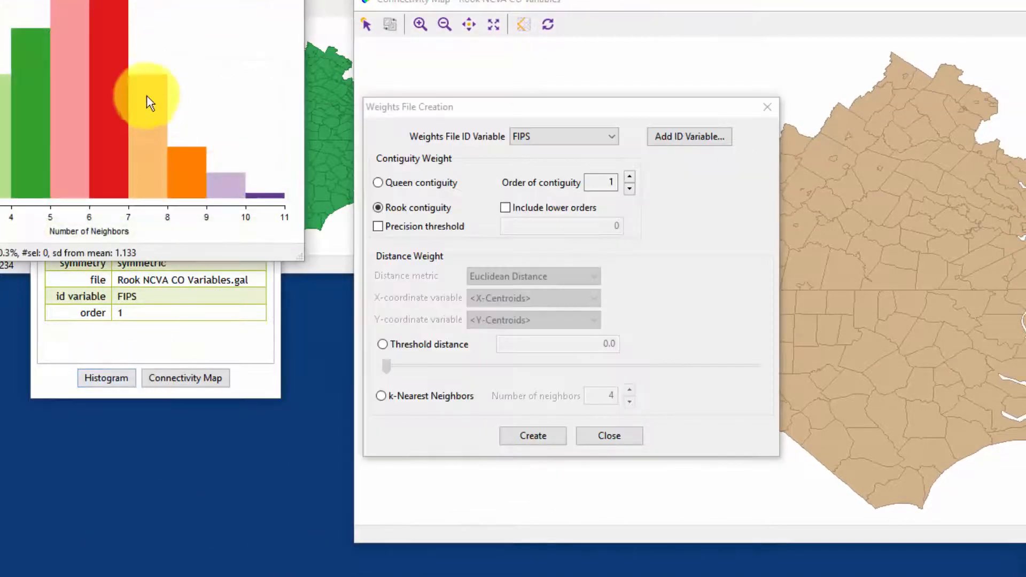
pyautogui.moveTo(187, 0); pyautogui.dragTo(455, 7)
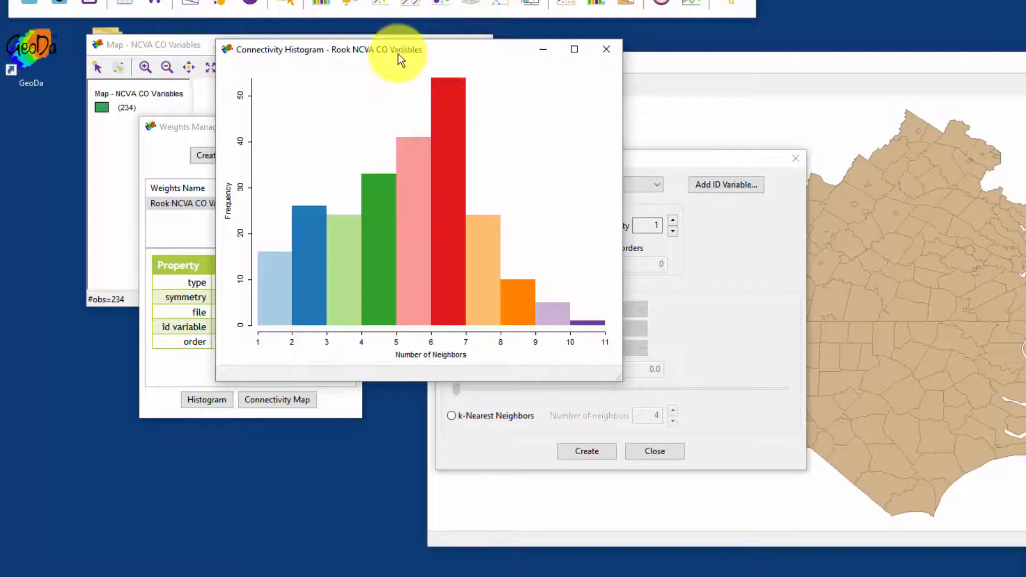
pyautogui.moveTo(398, 50); pyautogui.dragTo(229, 38)
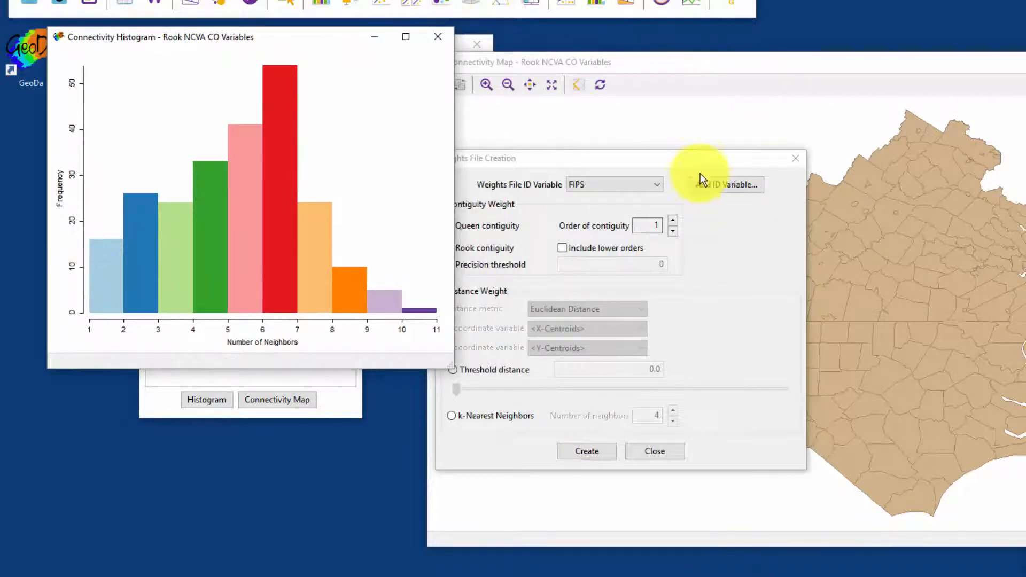
# Step: Move the weights dialogs and connectivity map down and bring the NCVA CO Variables map beside the histogram
pyautogui.click(700, 159)
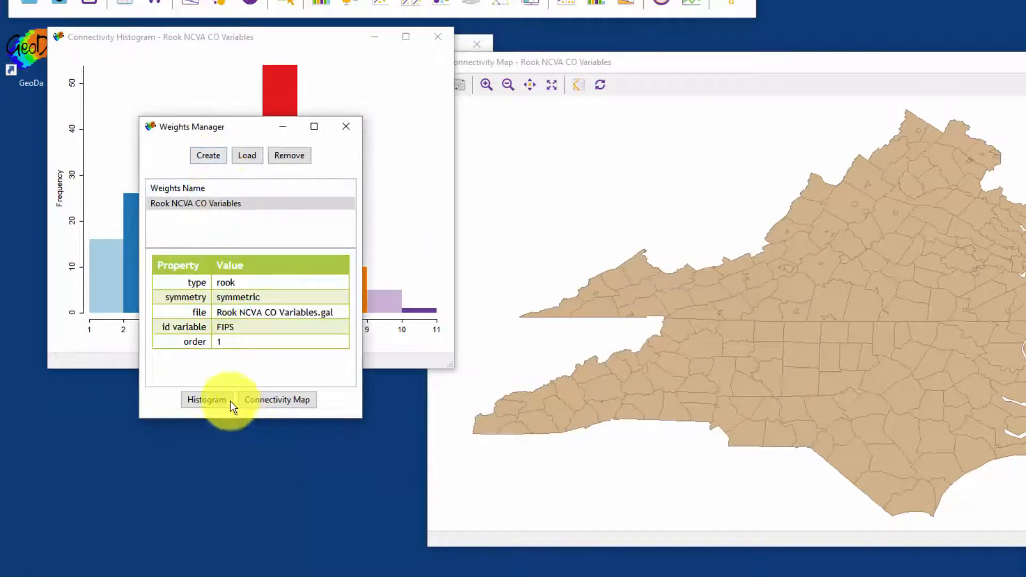
pyautogui.moveTo(207, 126); pyautogui.dragTo(162, 468)
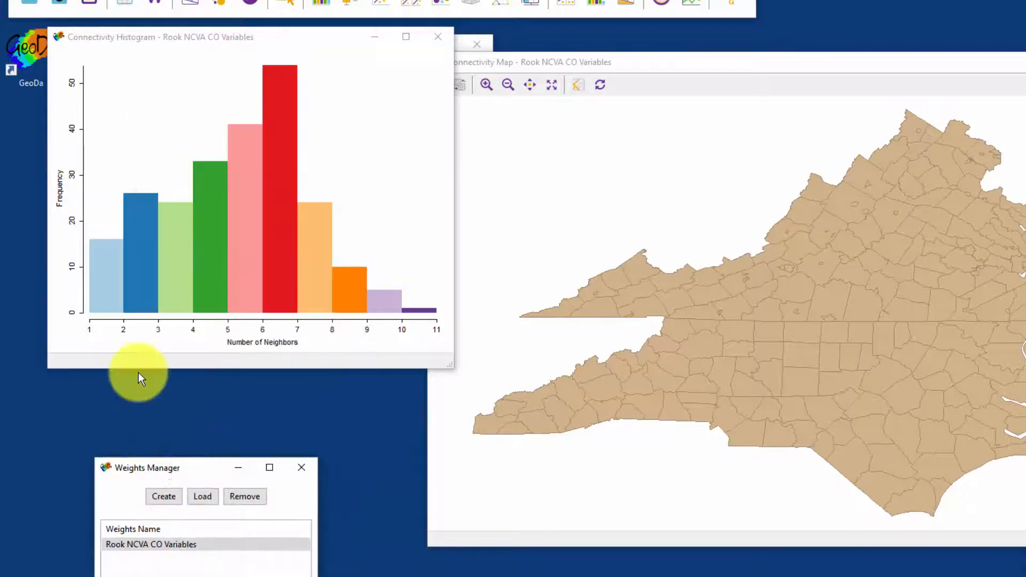
pyautogui.click(618, 320)
pyautogui.moveTo(578, 62); pyautogui.dragTo(626, 274)
pyautogui.click(475, 88)
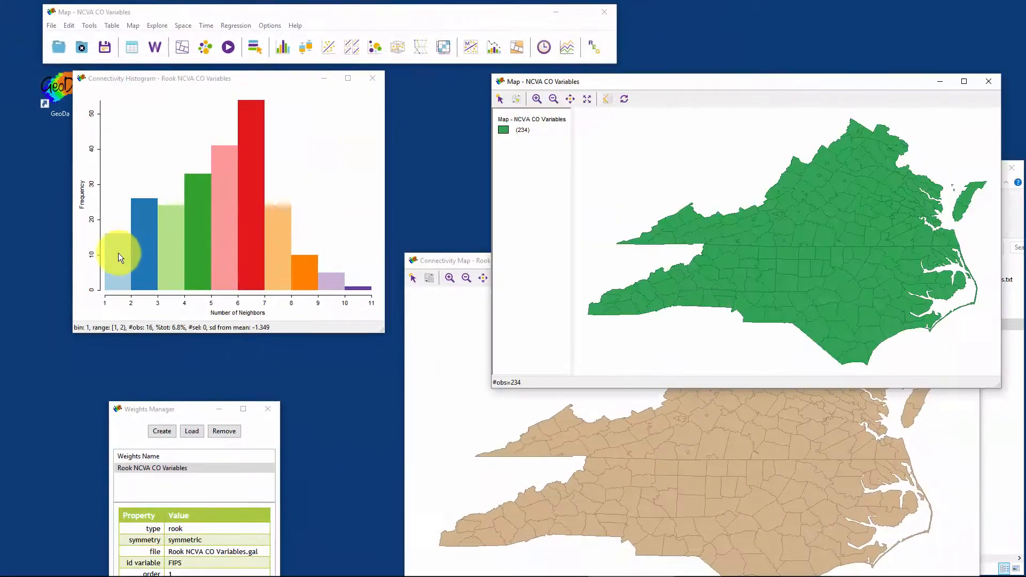
# Step: Select the histogram bars for 1, 2, 4 and 6 neighbors in turn to examine the matching counties on the map
pyautogui.click(112, 257)
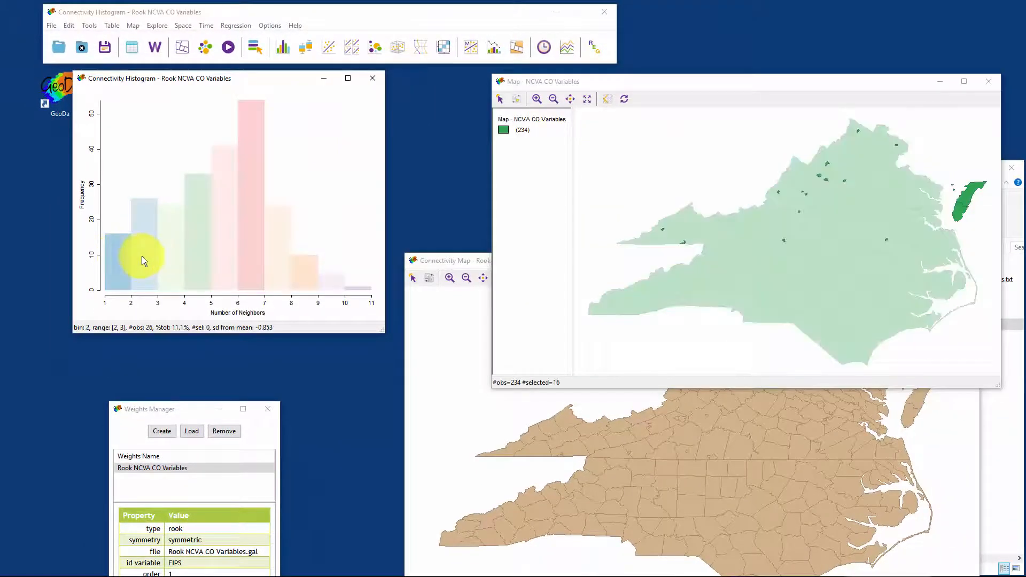
pyautogui.click(146, 258)
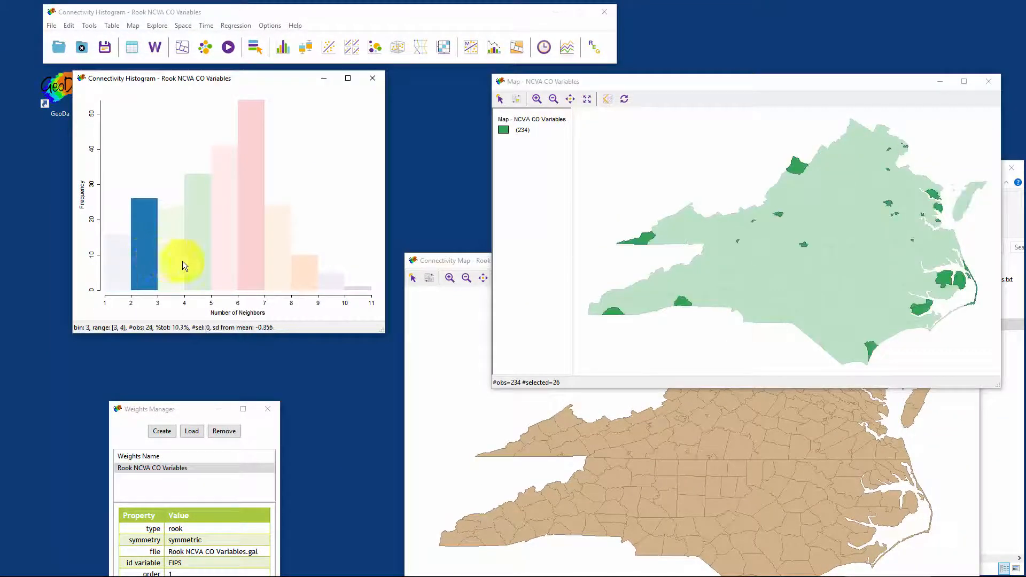
pyautogui.click(206, 262)
pyautogui.click(258, 266)
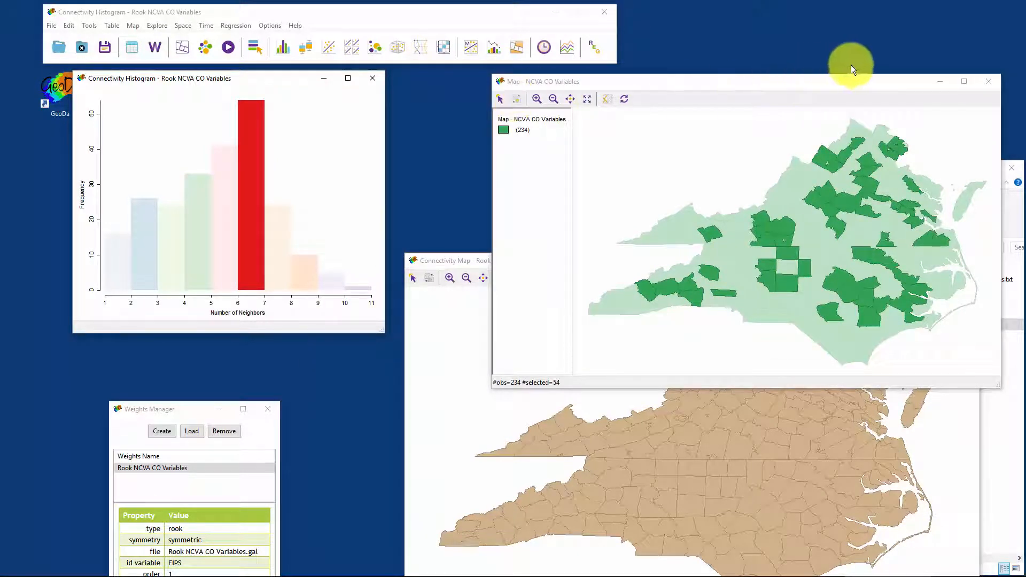
# Step: Reposition the NCVA CO Variables map and close the Weights Manager with the connectivity histogram and connectivity map
pyautogui.moveTo(850, 81); pyautogui.dragTo(751, 77)
pyautogui.moveTo(185, 409); pyautogui.dragTo(130, 339)
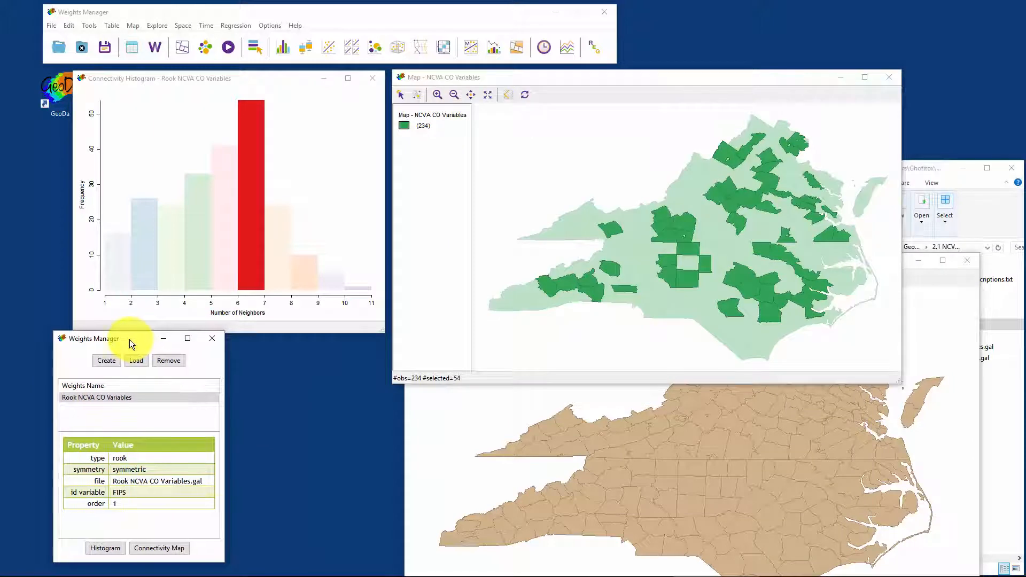
pyautogui.click(211, 339)
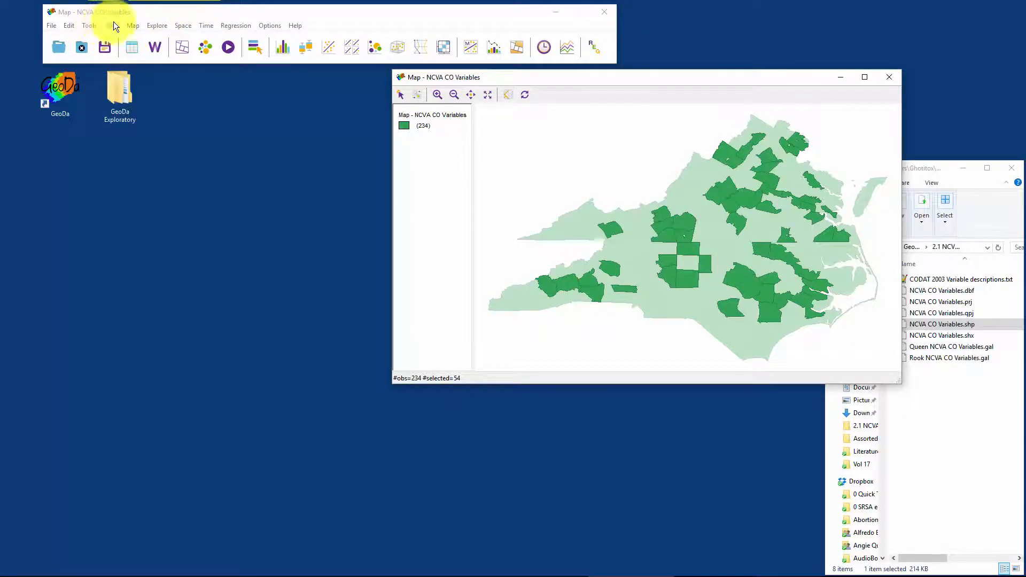
# Step: Run a univariate Moran's I on SALESPC using the Rook NCVA CO Variables weights
pyautogui.click(181, 25)
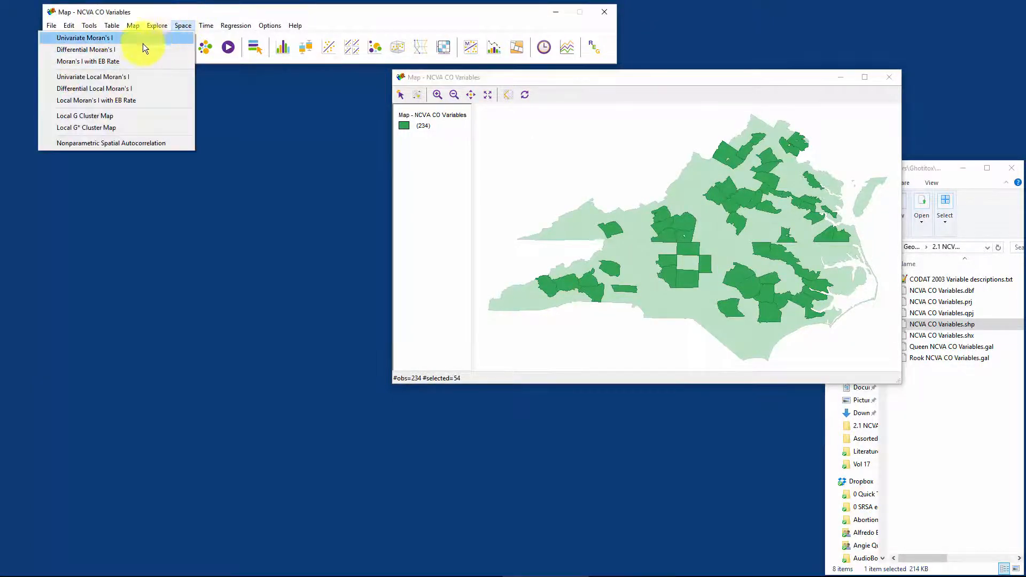
pyautogui.click(110, 38)
pyautogui.scroll(-5, 463, 325)
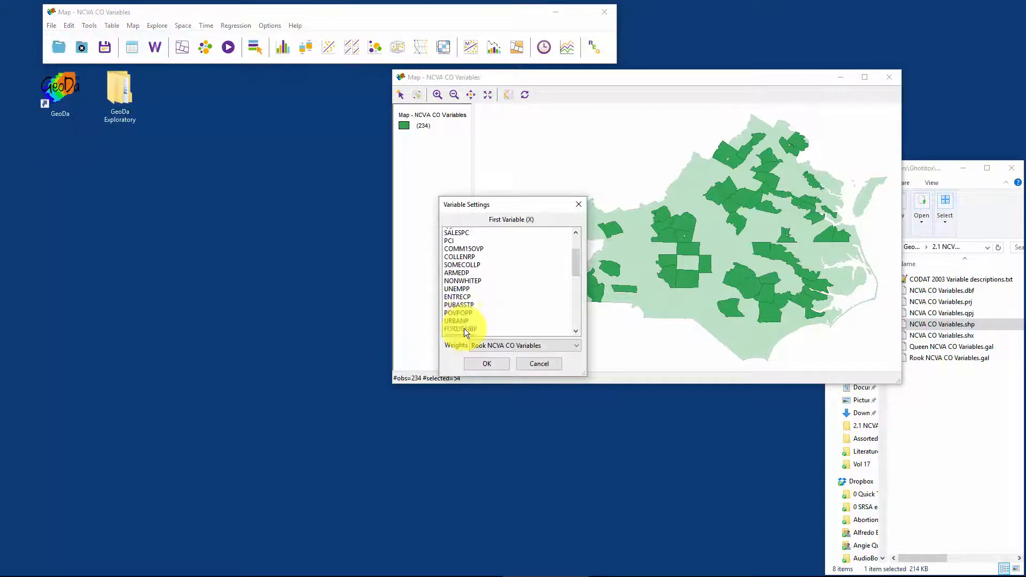
pyautogui.scroll(5, 454, 289)
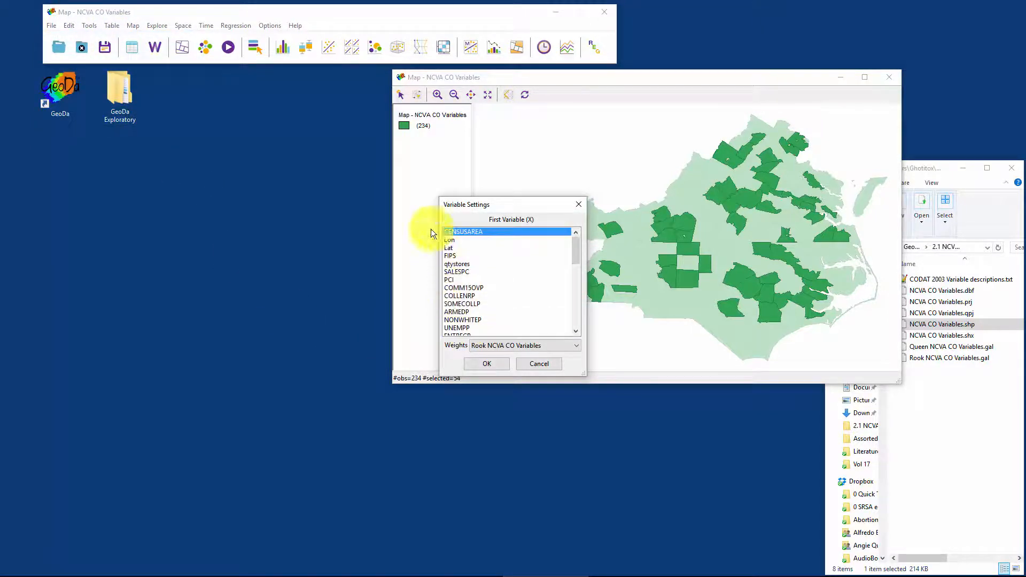
pyautogui.click(457, 272)
pyautogui.click(493, 365)
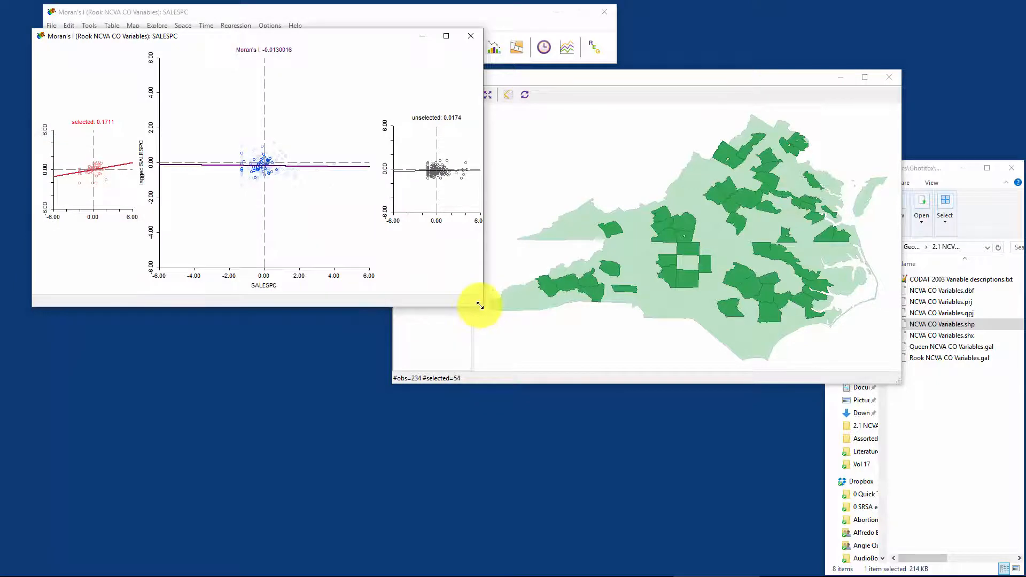
# Step: Enlarge the SALESPC Moran scatter plot, move the NCVA CO Variables map clear of it, and clear the county selection
pyautogui.moveTo(481, 305); pyautogui.dragTo(611, 477)
pyautogui.moveTo(725, 75); pyautogui.dragTo(848, 79)
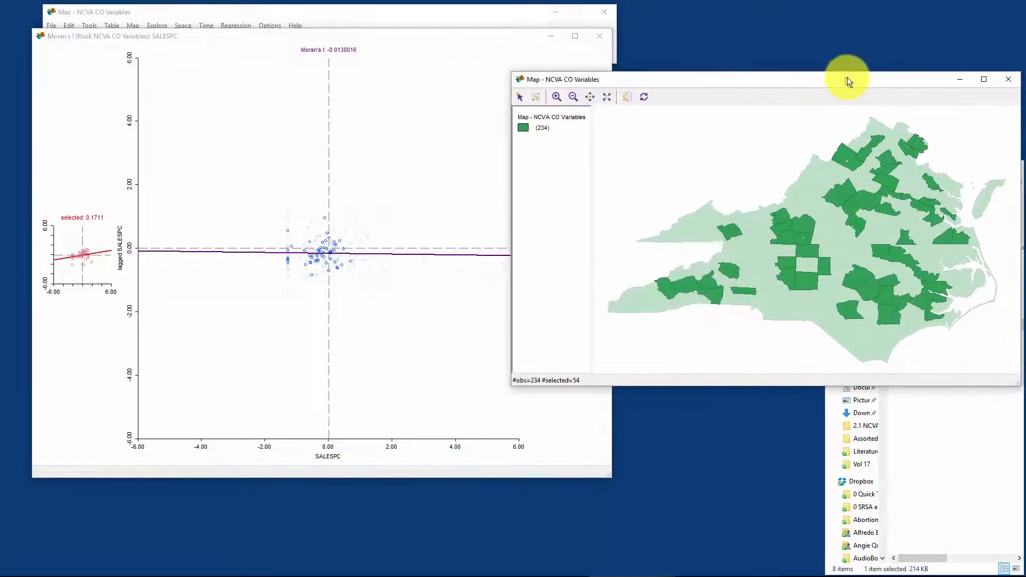
pyautogui.click(739, 160)
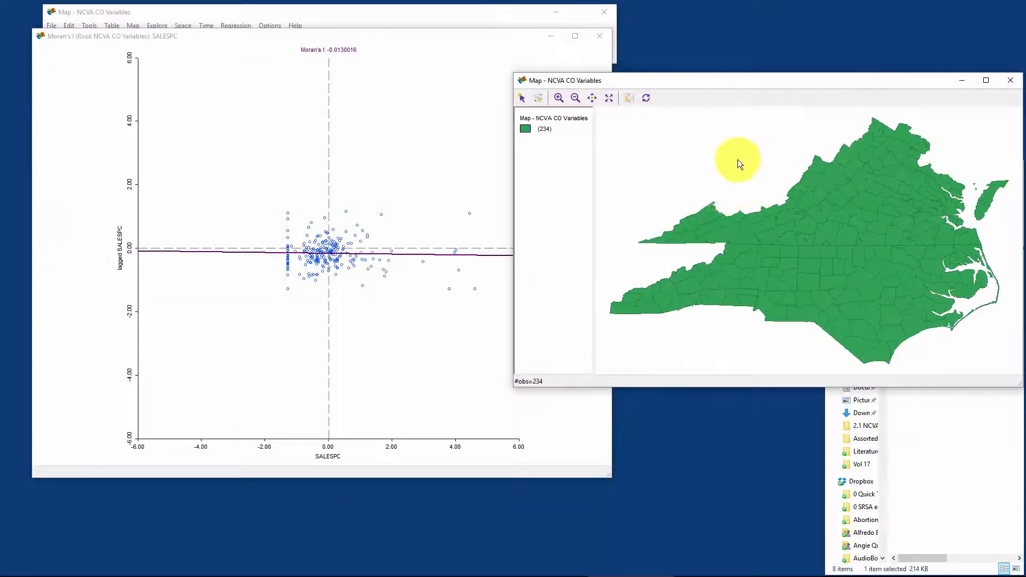
pyautogui.moveTo(672, 81); pyautogui.dragTo(803, 109)
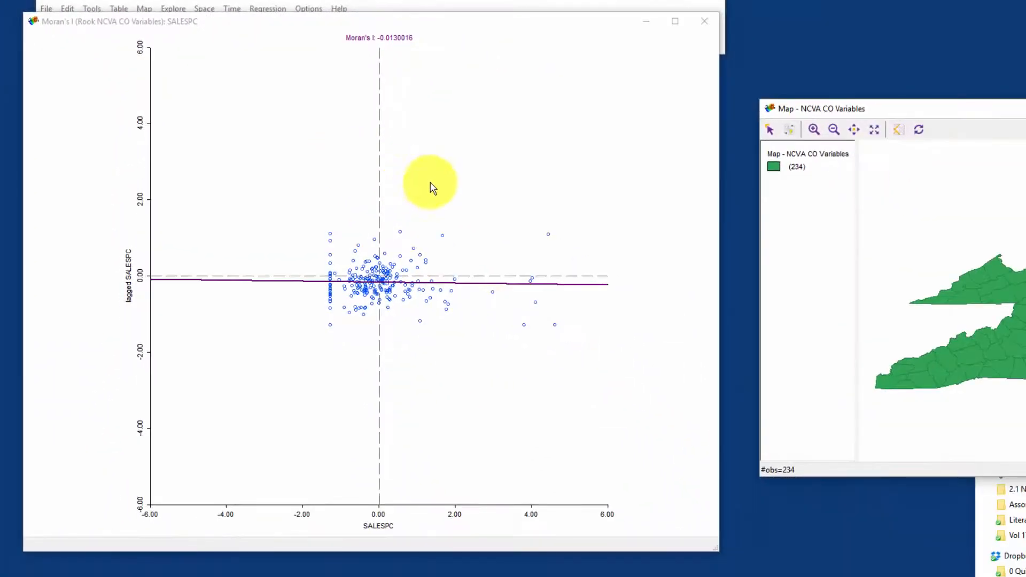
# Step: Test the SALESPC Moran's I with a 999-permutation randomization, and close the results and the scatter plot
pyautogui.rightClick(465, 114)
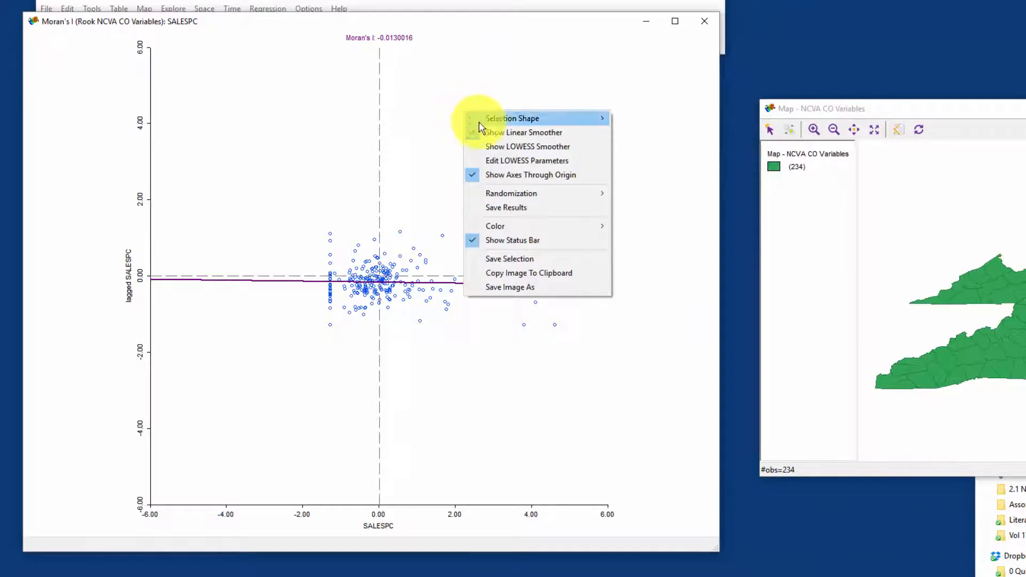
pyautogui.moveTo(526, 202)
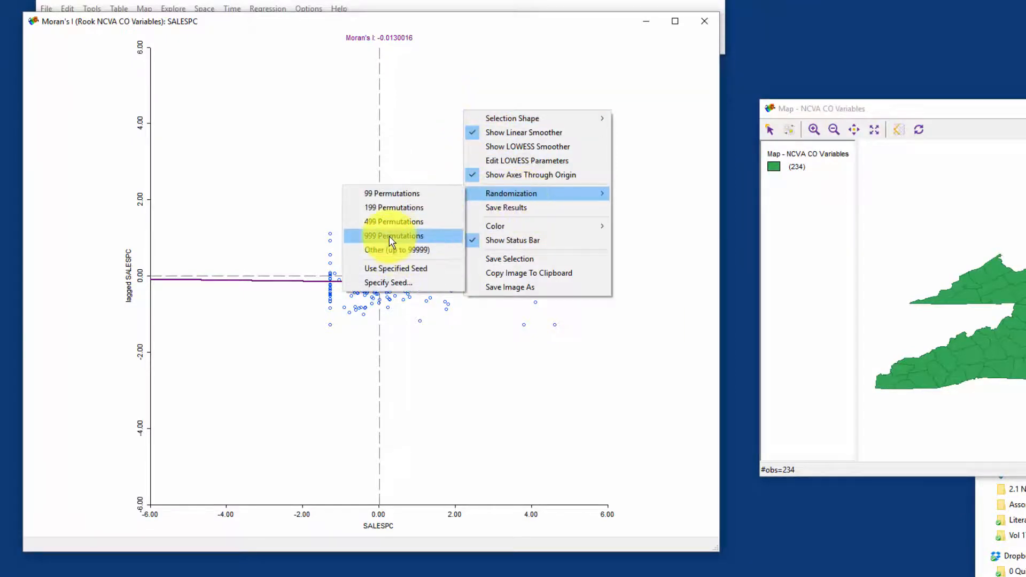
pyautogui.click(390, 235)
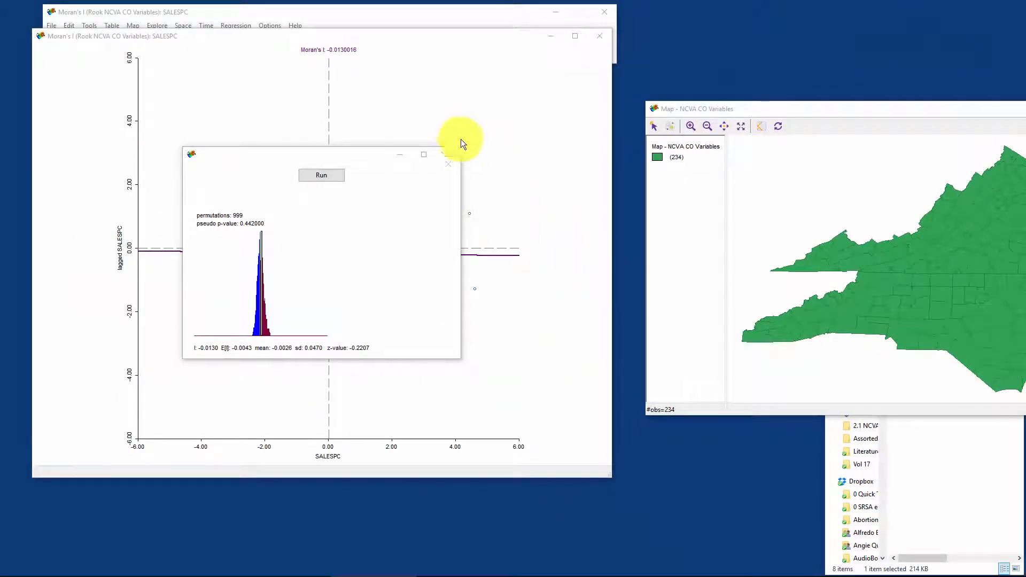
pyautogui.click(449, 155)
pyautogui.click(598, 38)
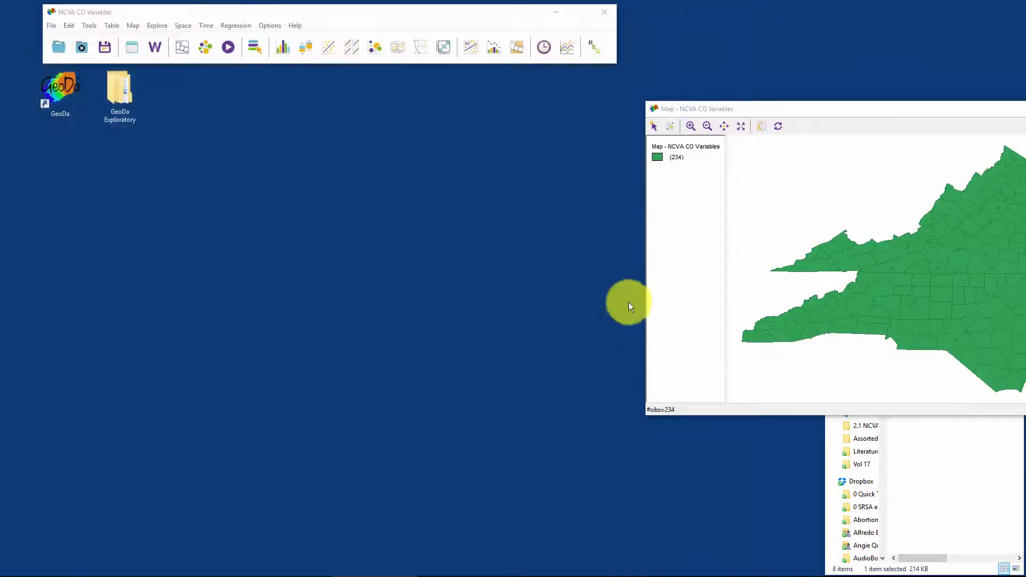
# Step: Start a new weights file with FIPS as the ID variable and threshold distance as the weight type
pyautogui.moveTo(934, 108); pyautogui.dragTo(790, 89)
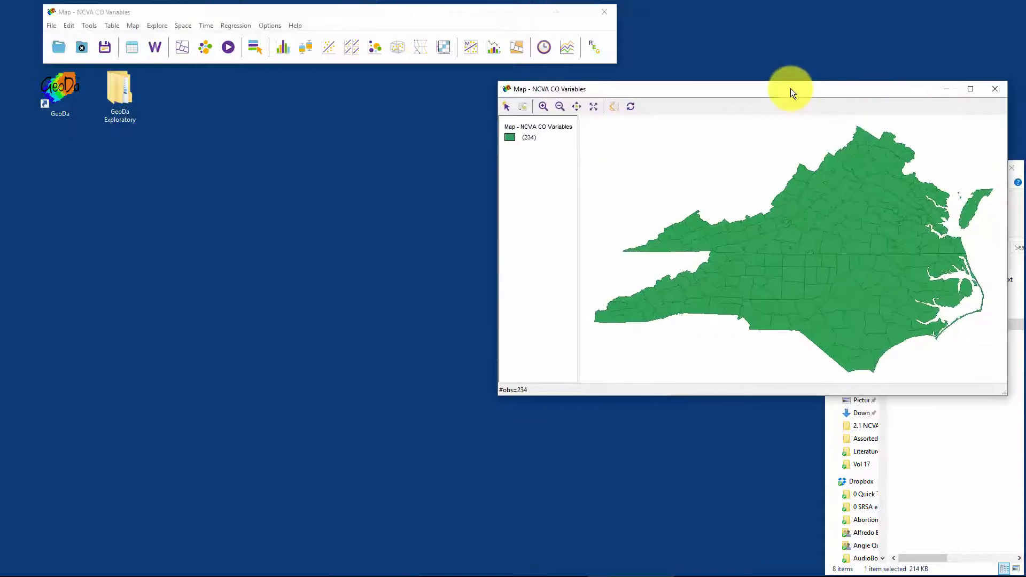
pyautogui.click(157, 46)
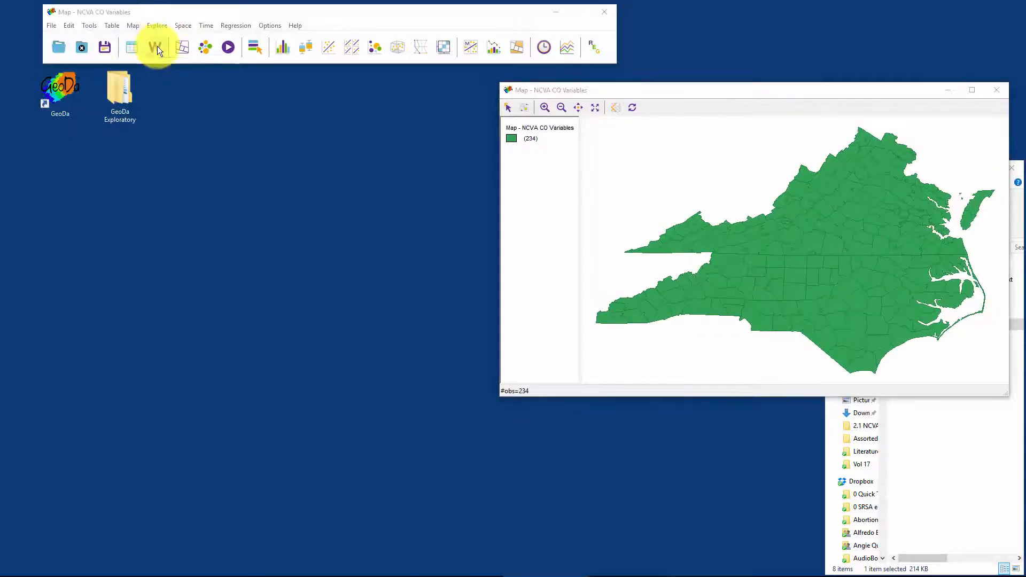
pyautogui.click(112, 87)
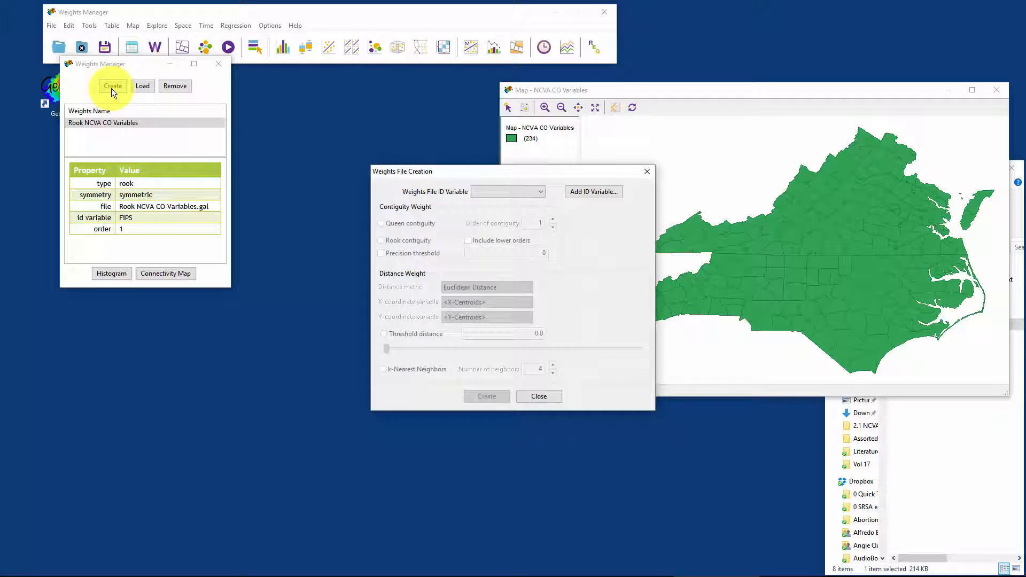
pyautogui.click(540, 191)
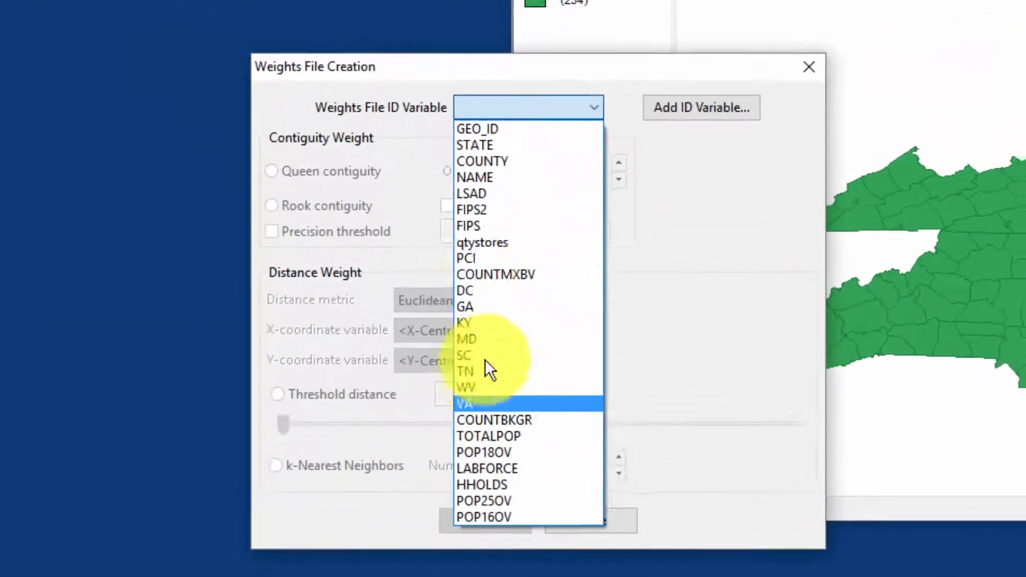
pyautogui.click(484, 231)
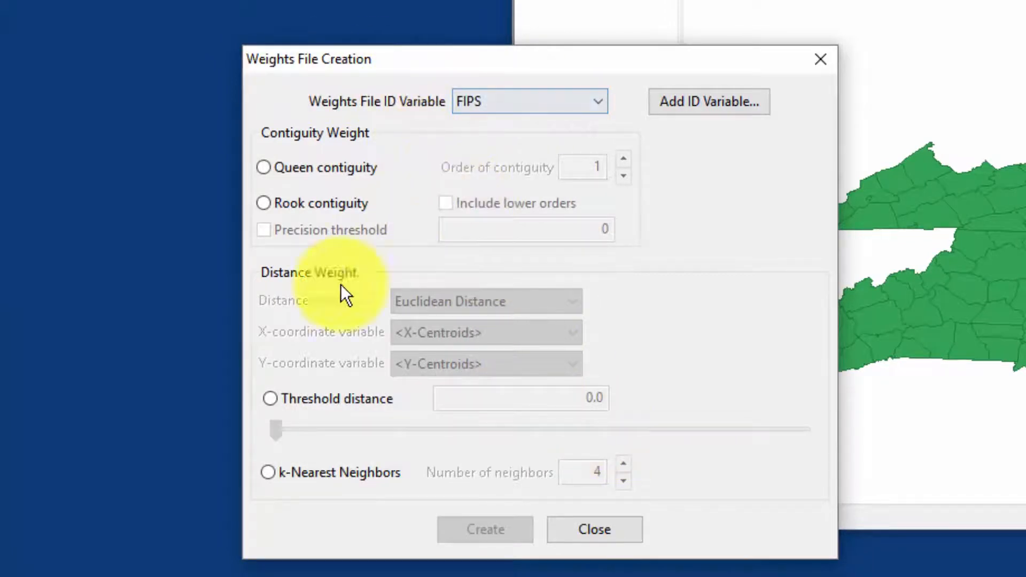
pyautogui.click(271, 399)
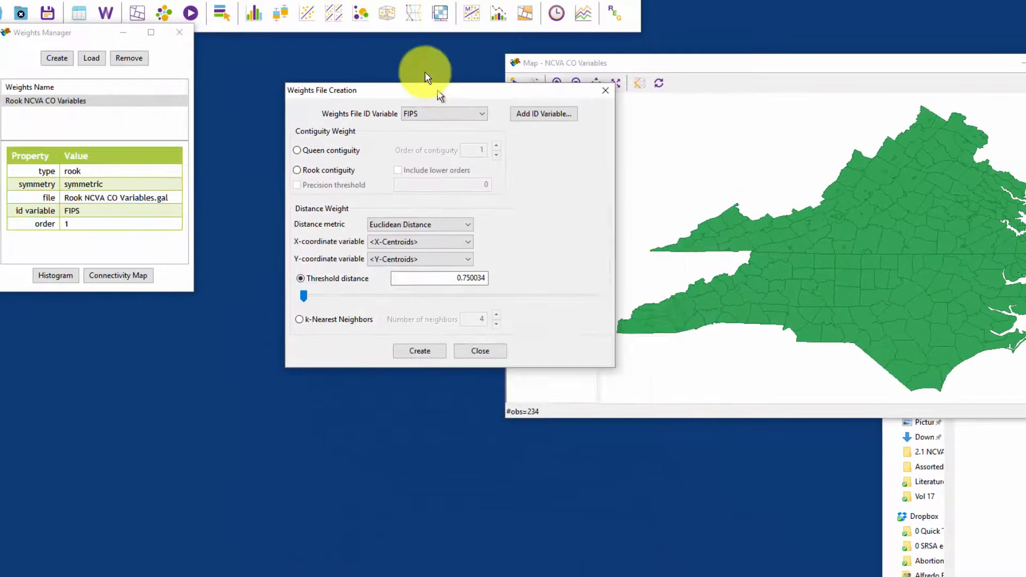
# Step: Move the Weights File Creation dialog and the map beside each other and enlarge the map
pyautogui.moveTo(439, 94); pyautogui.dragTo(355, 85)
pyautogui.moveTo(774, 64); pyautogui.dragTo(726, 50)
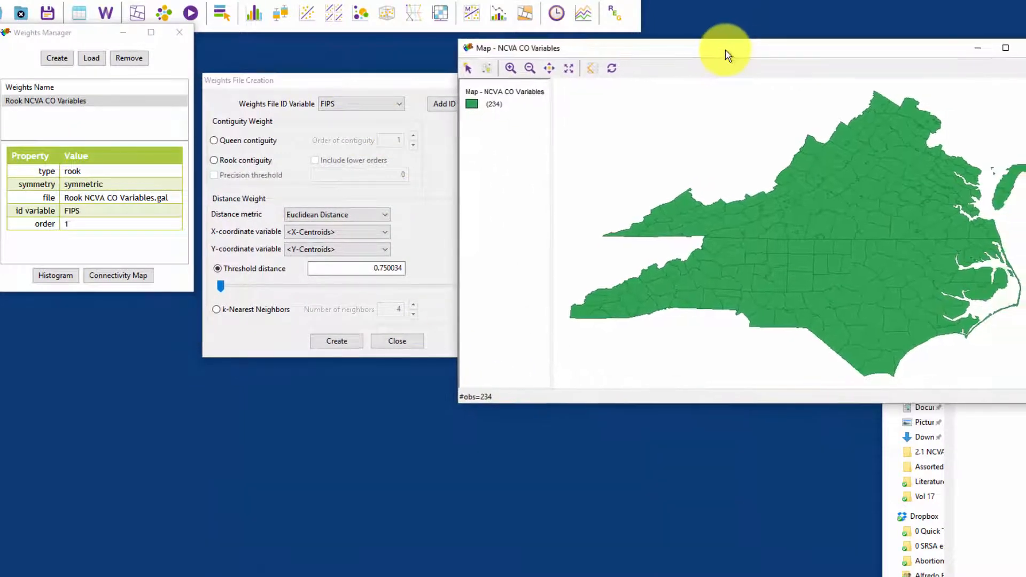
pyautogui.moveTo(1025, 405); pyautogui.dragTo(1025, 548)
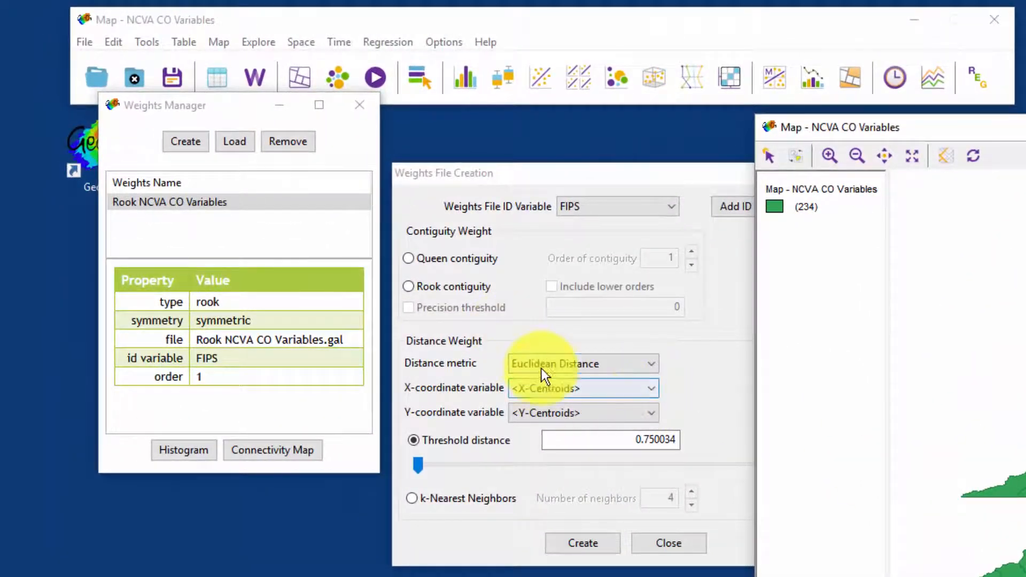
# Step: Set the distance metric of the new weights to Arc Distance (mi)
pyautogui.click(651, 367)
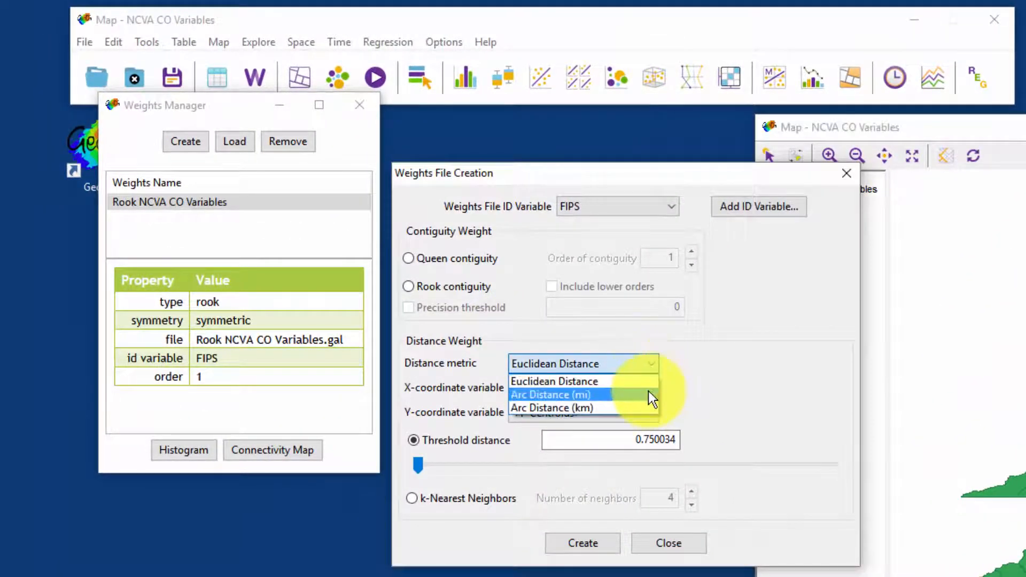
pyautogui.click(604, 396)
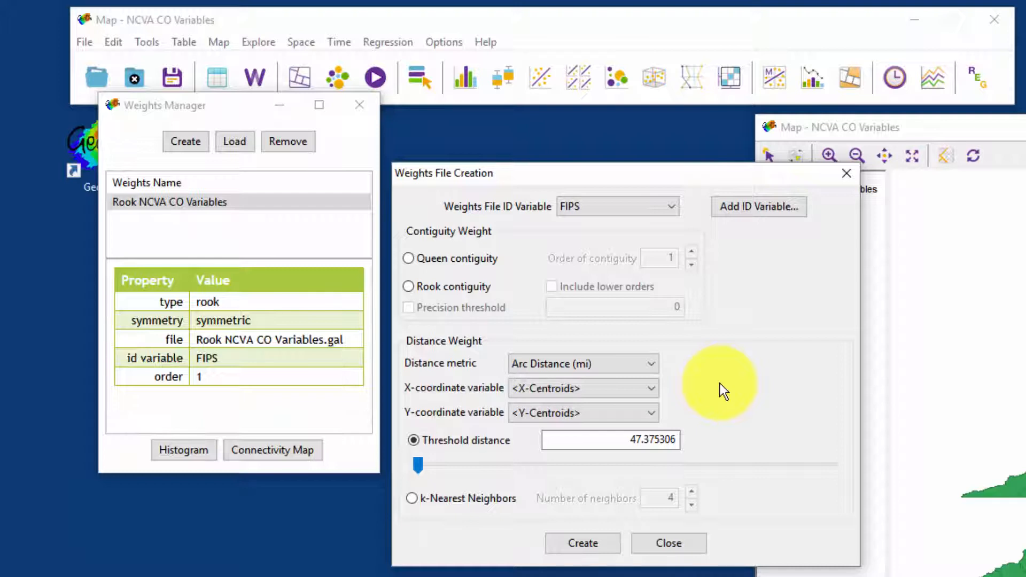
pyautogui.click(649, 370)
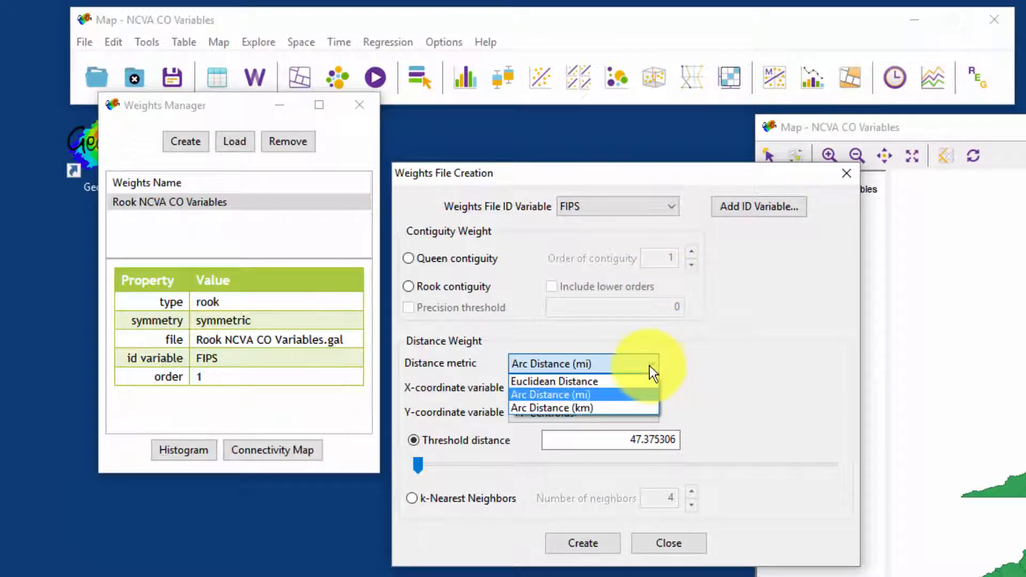
pyautogui.click(652, 361)
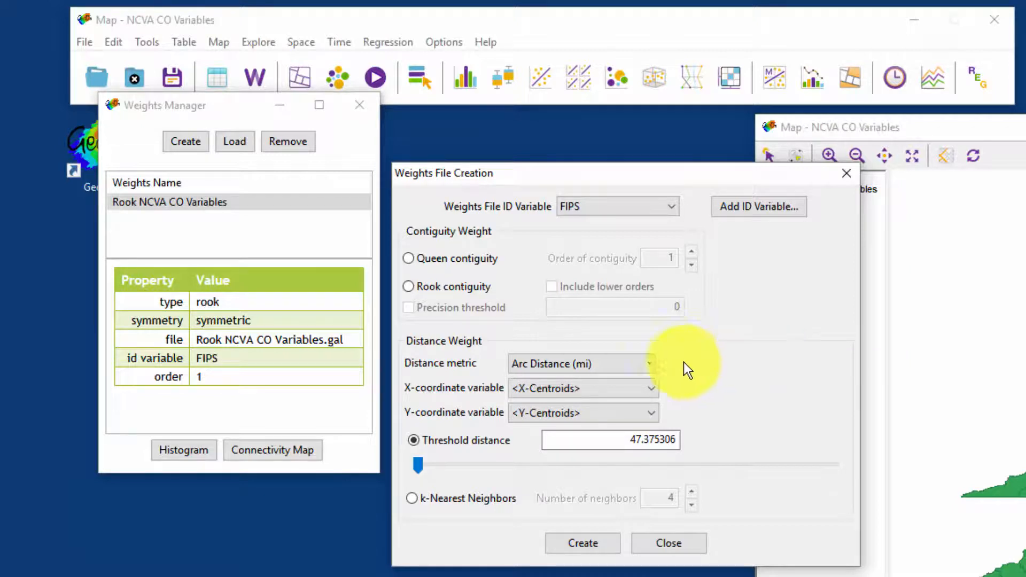
pyautogui.click(650, 361)
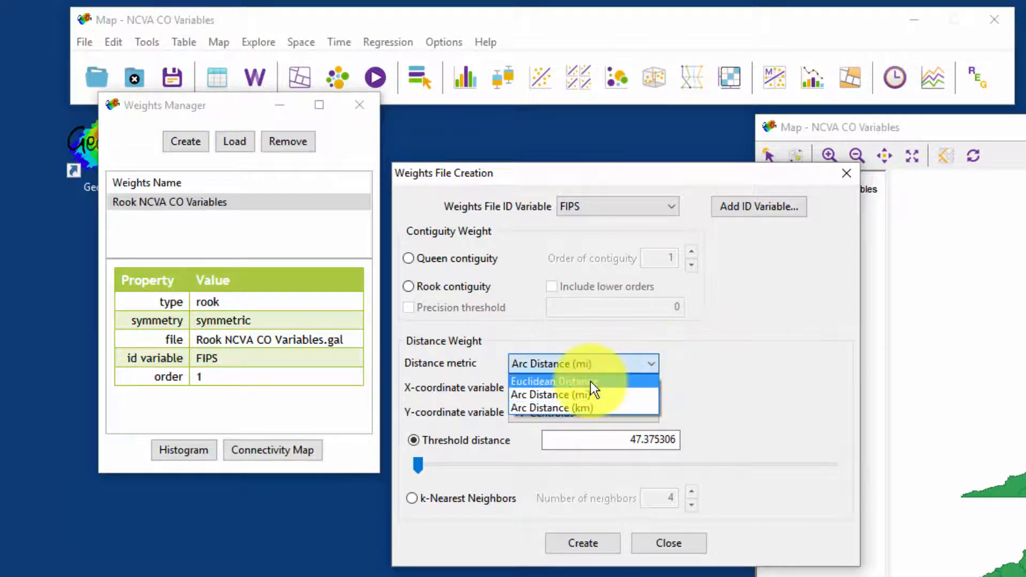
pyautogui.click(635, 393)
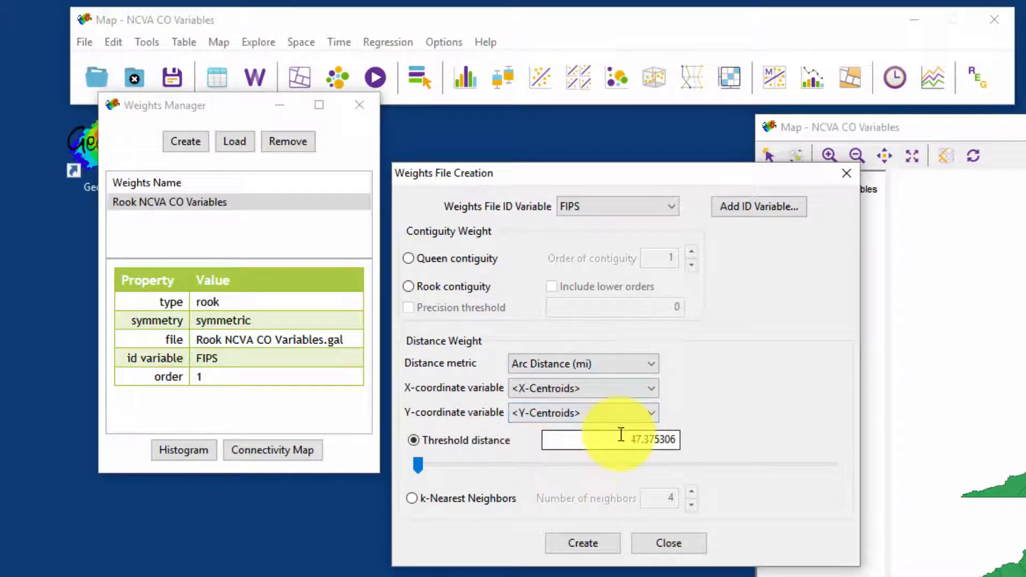
# Step: Try a 100-mile threshold distance and the largest available one, and return the threshold to its minimum
pyautogui.moveTo(632, 435); pyautogui.dragTo(680, 442)
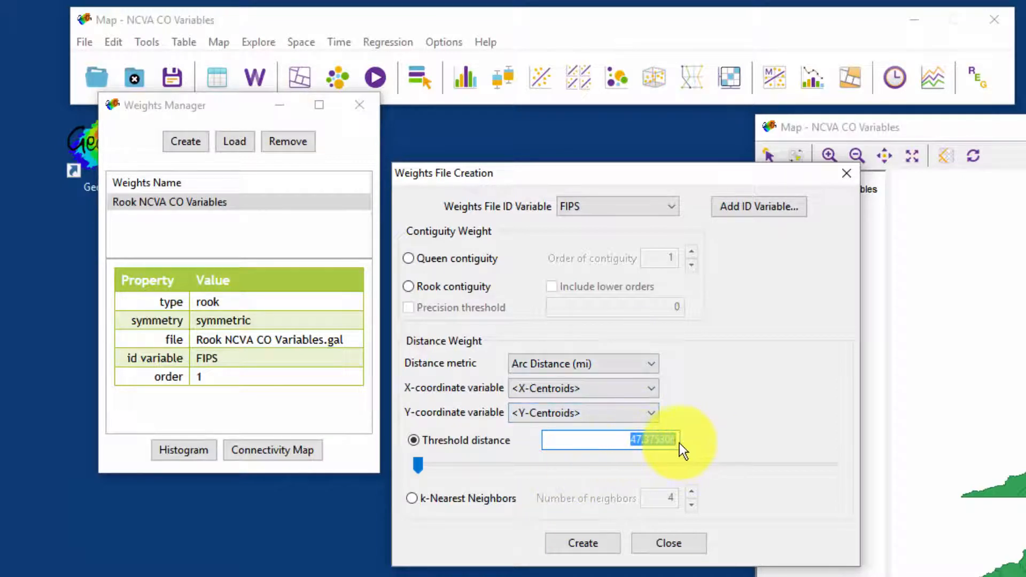
pyautogui.click(649, 439)
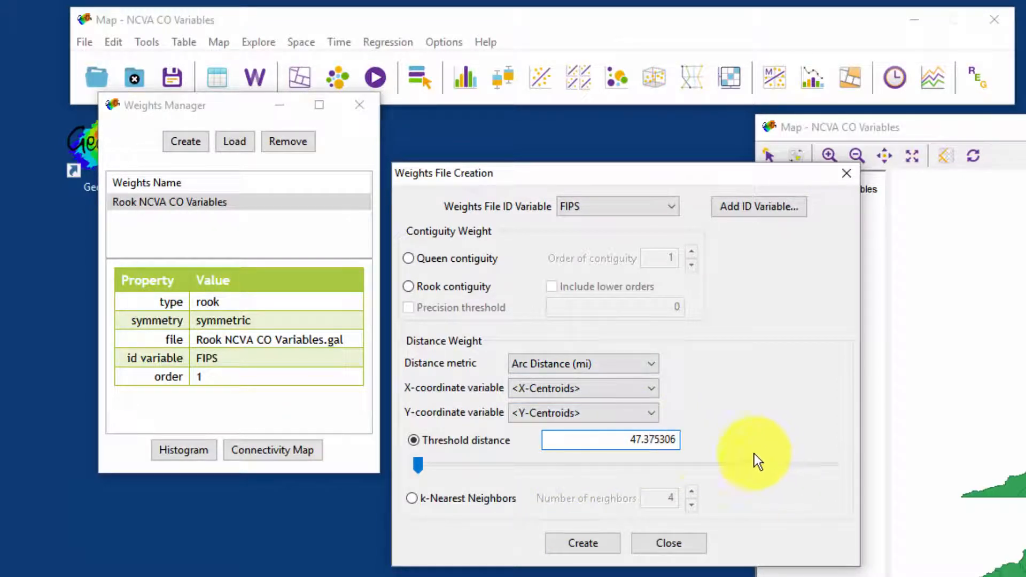
pyautogui.moveTo(418, 458); pyautogui.dragTo(469, 456)
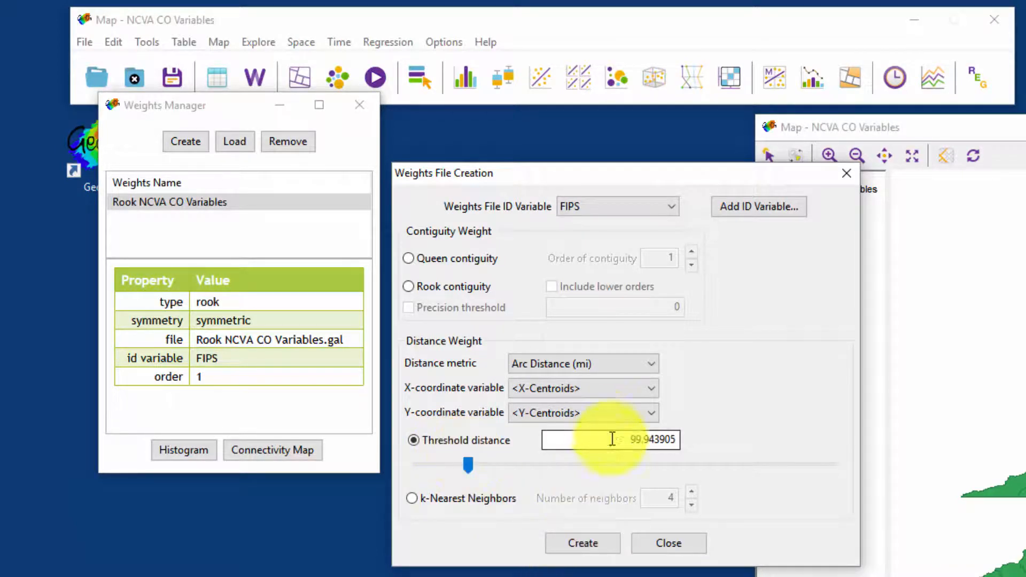
pyautogui.moveTo(614, 446); pyautogui.dragTo(756, 456)
pyautogui.write('100')
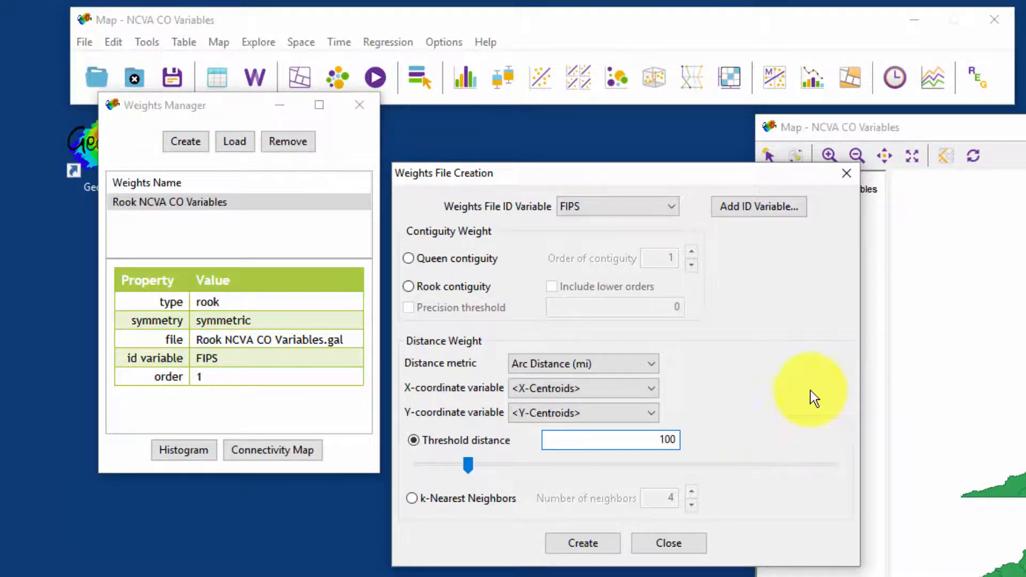
pyautogui.moveTo(470, 461); pyautogui.dragTo(922, 447)
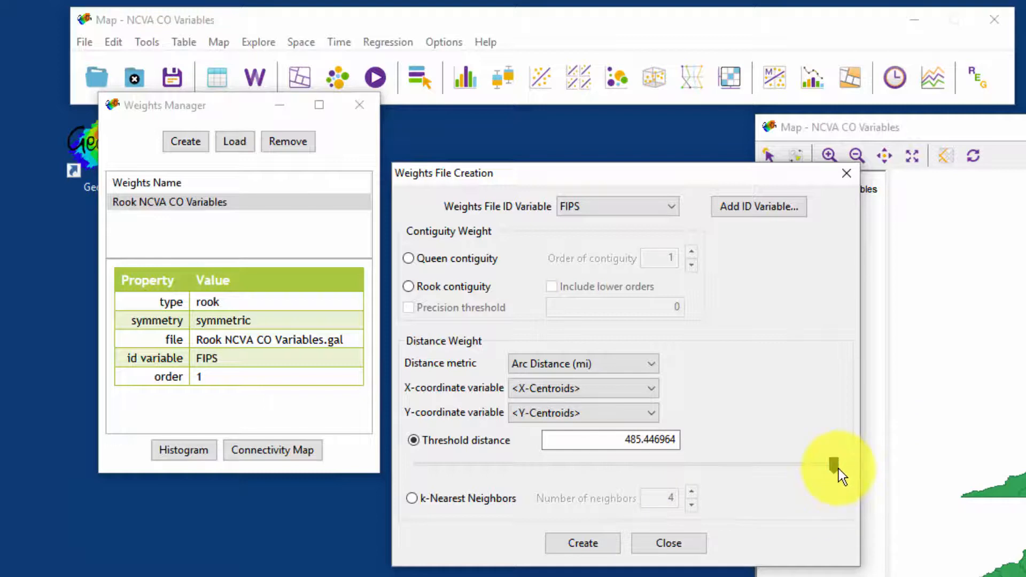
pyautogui.moveTo(839, 470); pyautogui.dragTo(396, 460)
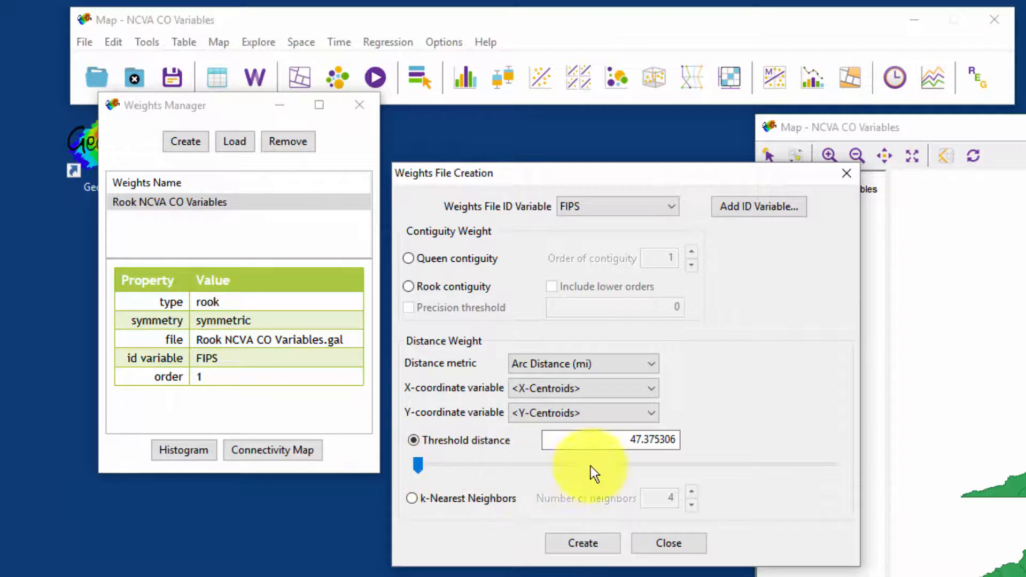
# Step: Set the threshold distance to 50 miles and start creating the distance weights file
pyautogui.moveTo(616, 441); pyautogui.dragTo(790, 436)
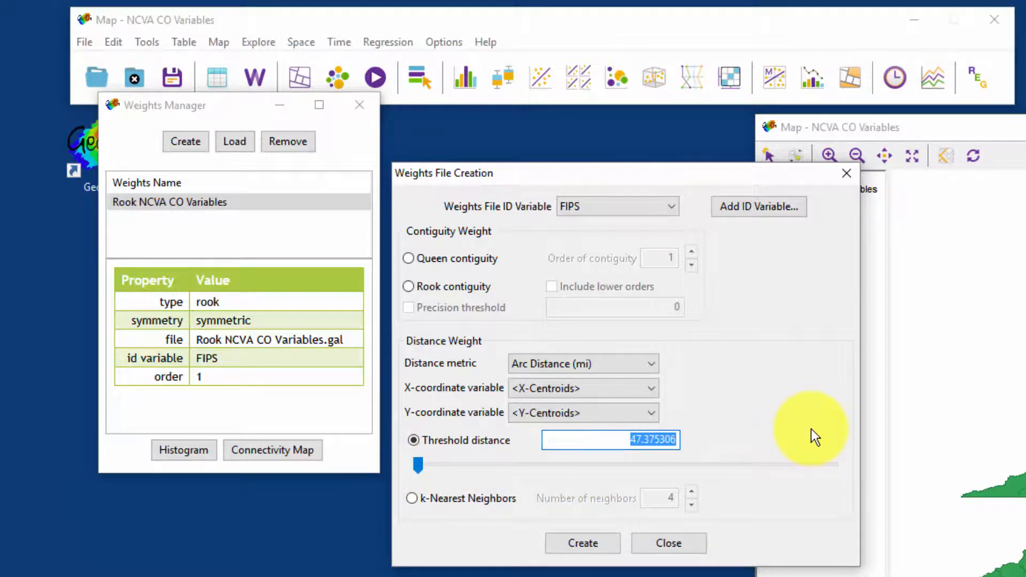
pyautogui.write('50')
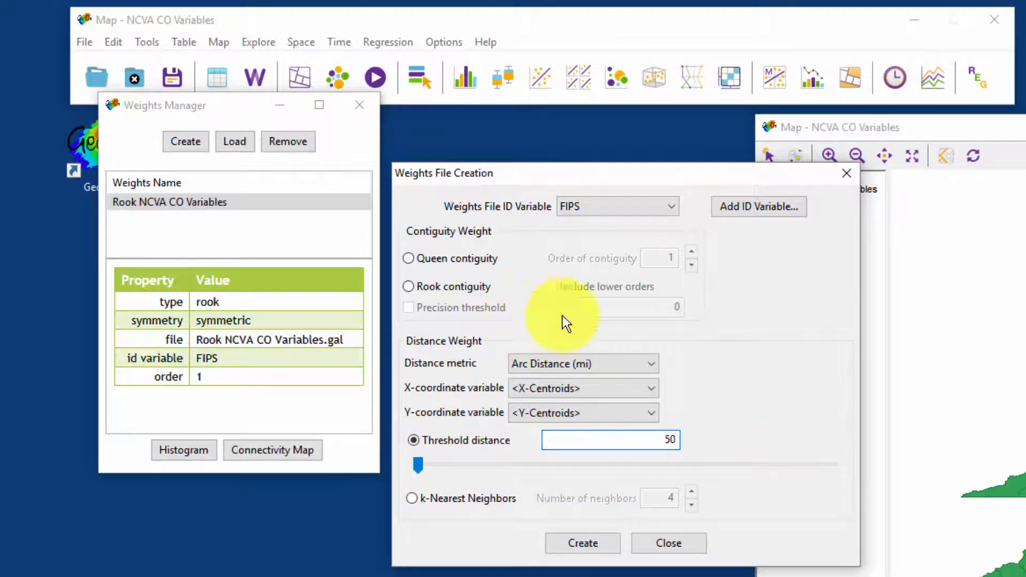
pyautogui.click(583, 543)
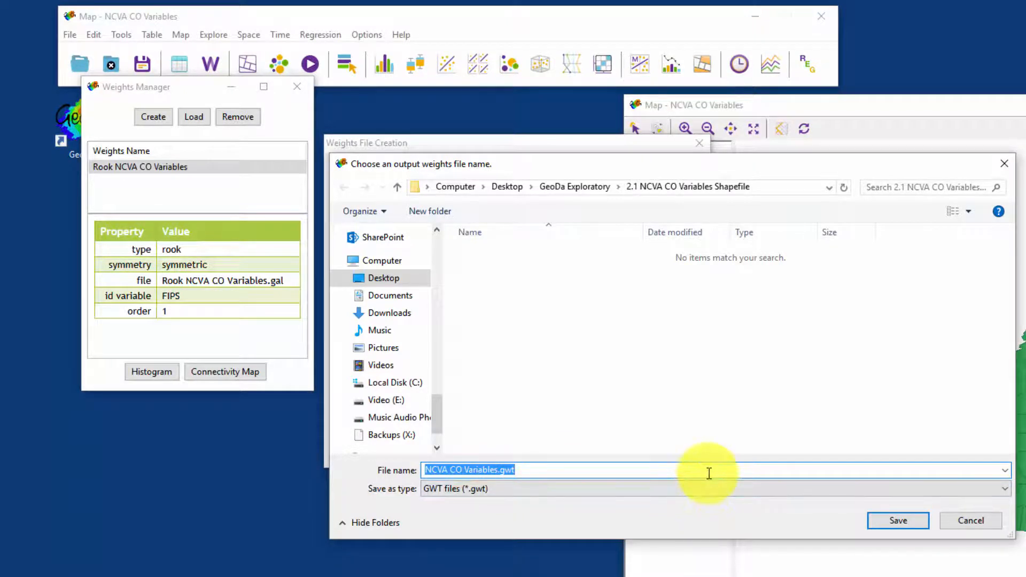
# Step: Save the distance weights file as dist 50mi NCVA CO Variables.gwt and close the weights creation and manager windows
pyautogui.click(473, 470)
pyautogui.press('Home')
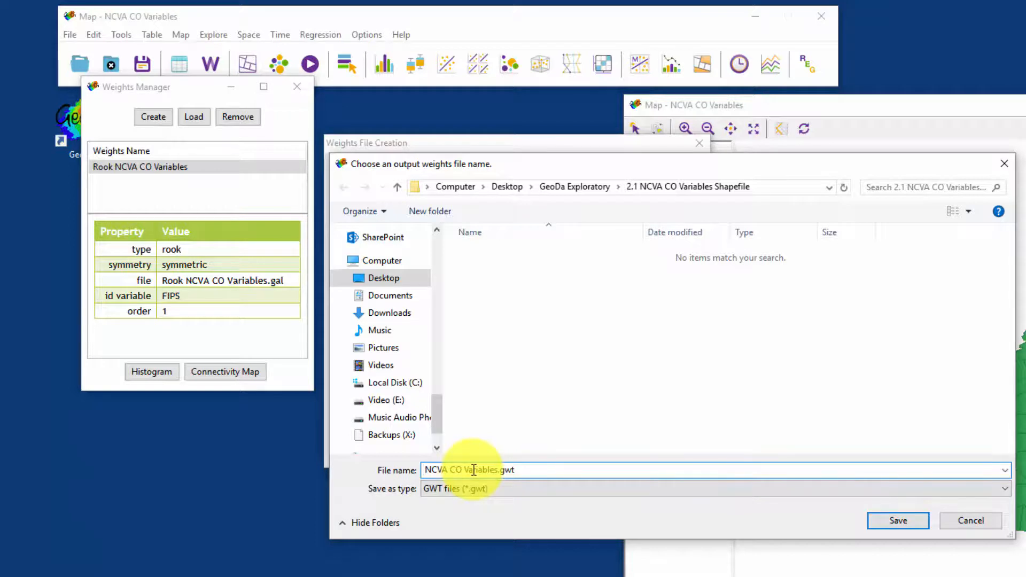
pyautogui.write('dist 50')
pyautogui.write('mi')
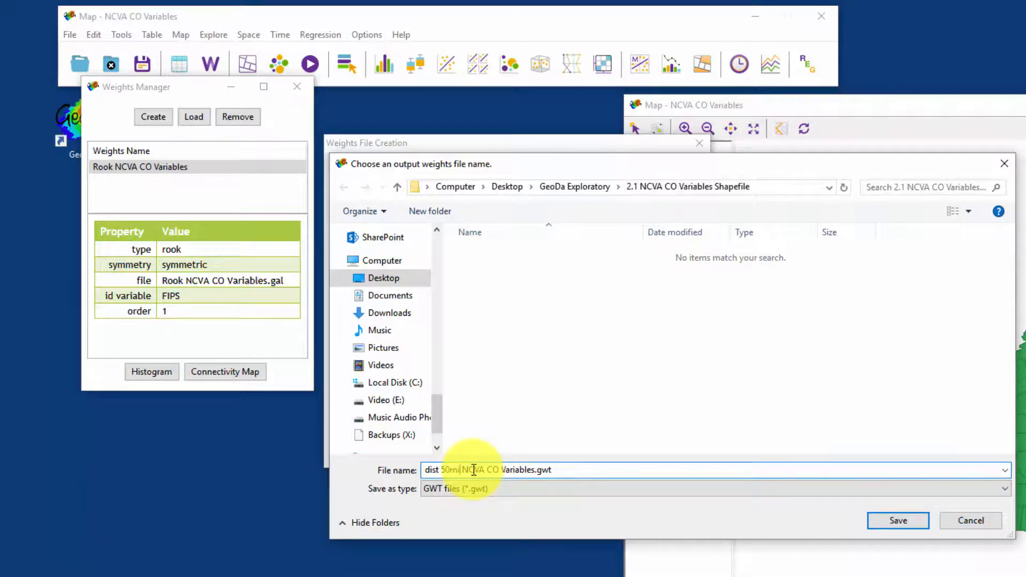
pyautogui.press('Return')
pyautogui.click(651, 307)
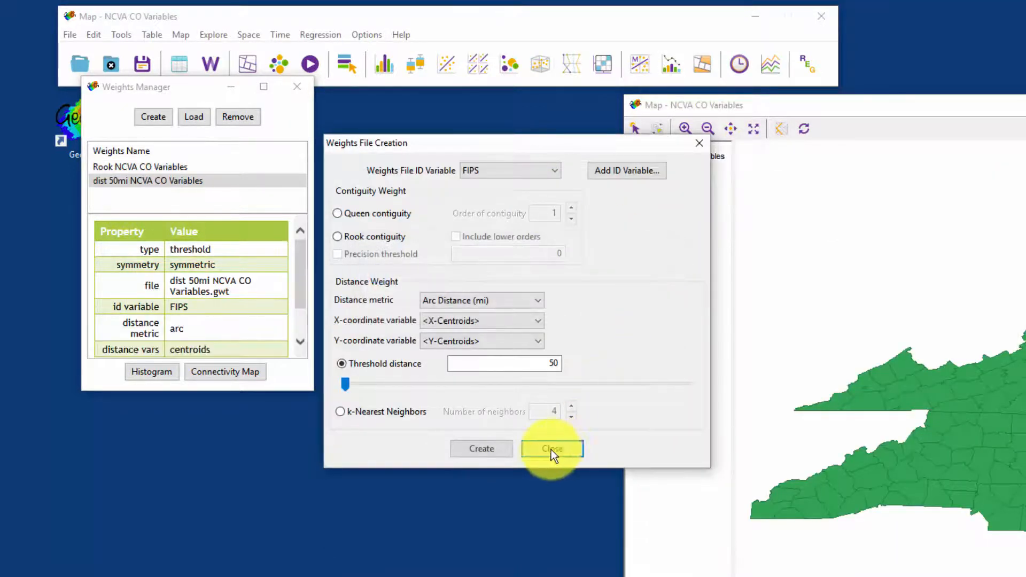
pyautogui.click(560, 450)
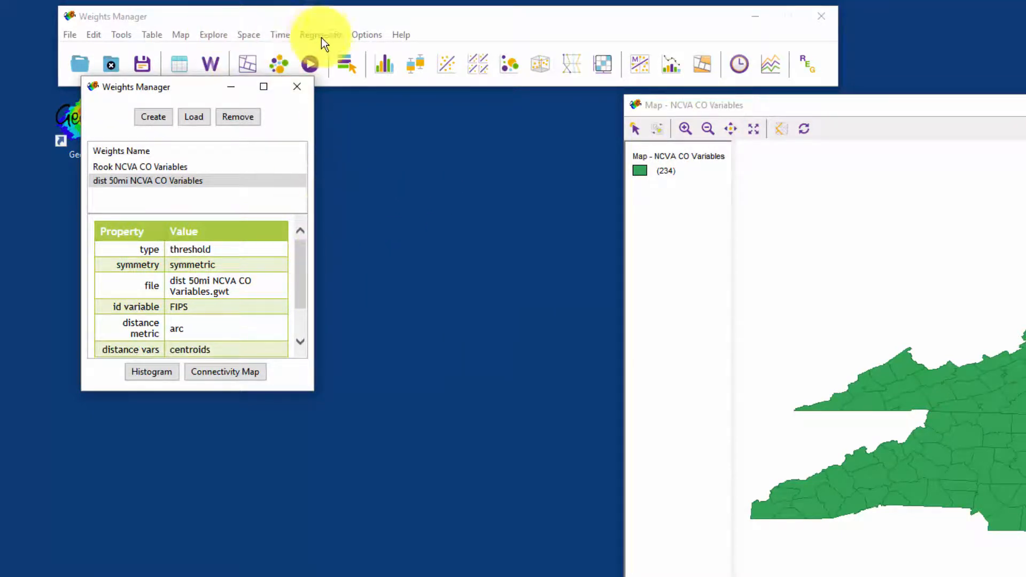
pyautogui.click(294, 91)
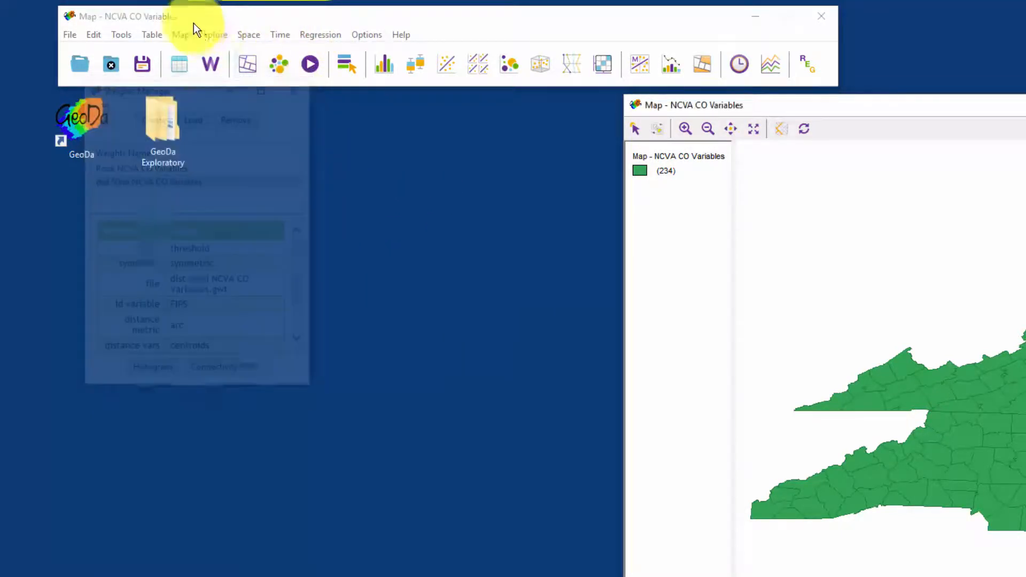
# Step: Create a univariate Moran's I scatter plot of SALESPC using the dist 50mi NCVA CO Variables weights
pyautogui.click(246, 34)
pyautogui.click(207, 52)
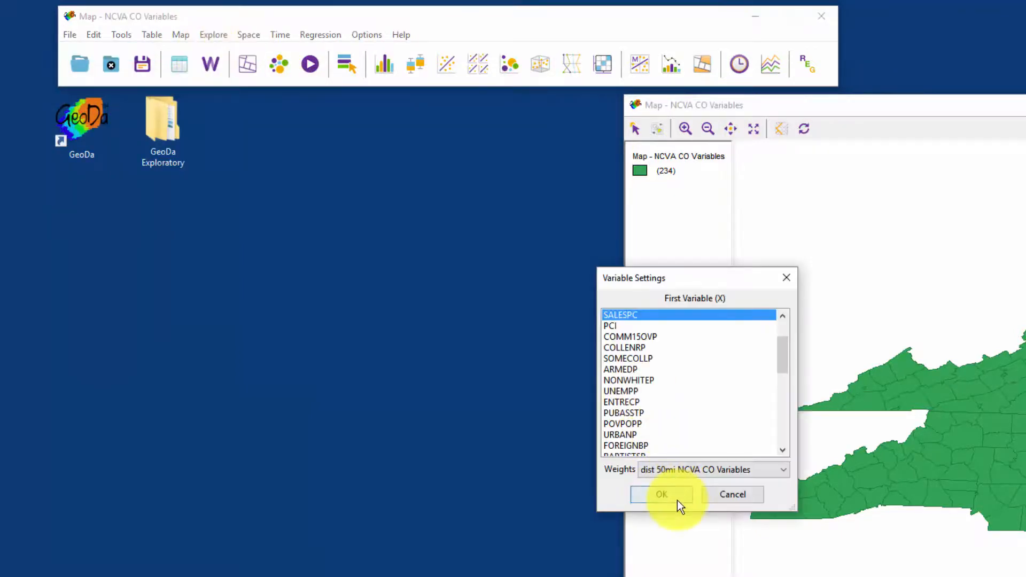
pyautogui.click(678, 500)
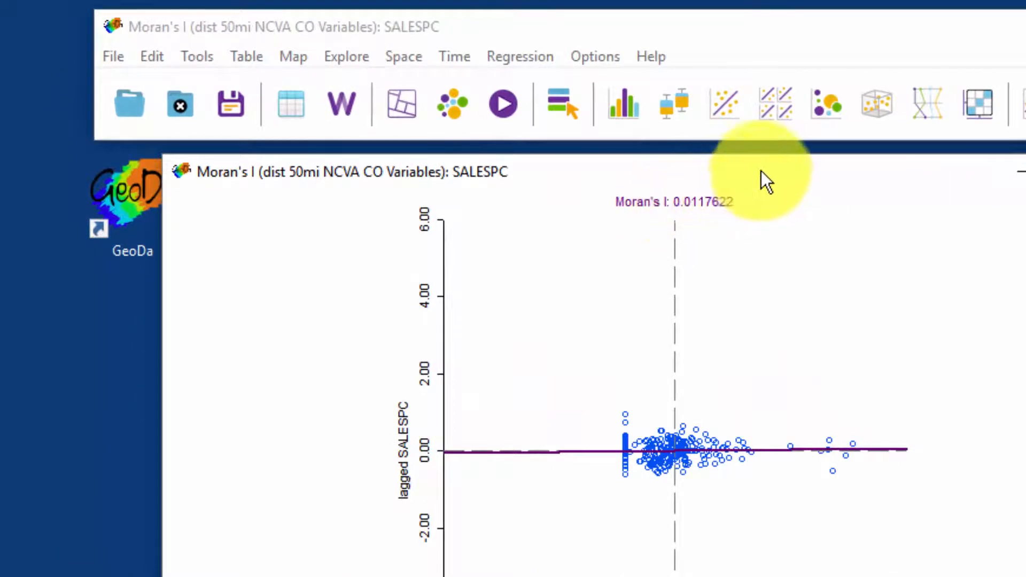
pyautogui.moveTo(762, 172); pyautogui.dragTo(713, 202)
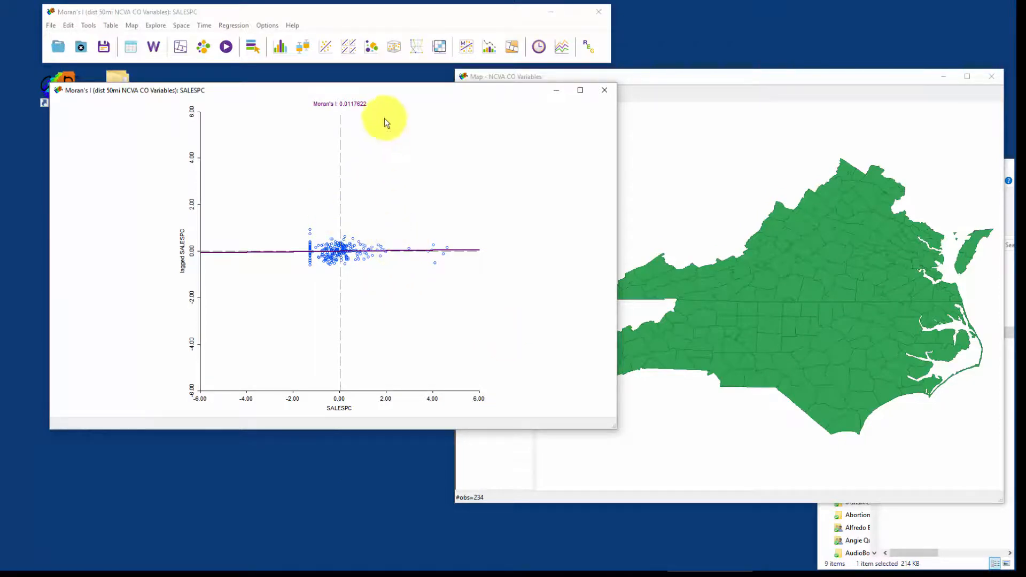
# Step: Run a 999-permutation randomization test on the 50-mile Moran's I plot, then close the test and plot windows
pyautogui.rightClick(474, 153)
pyautogui.moveTo(526, 219)
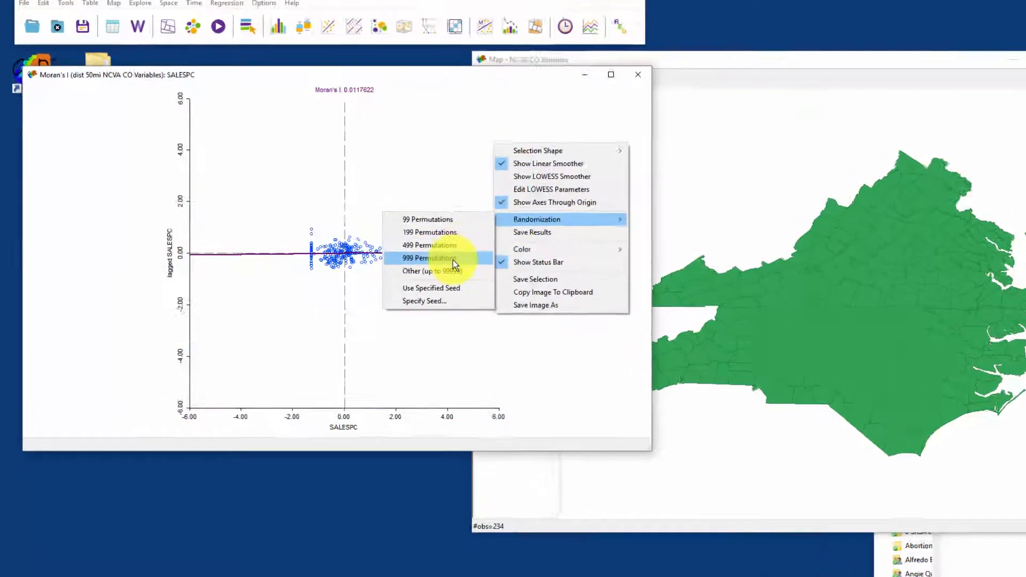
pyautogui.click(452, 257)
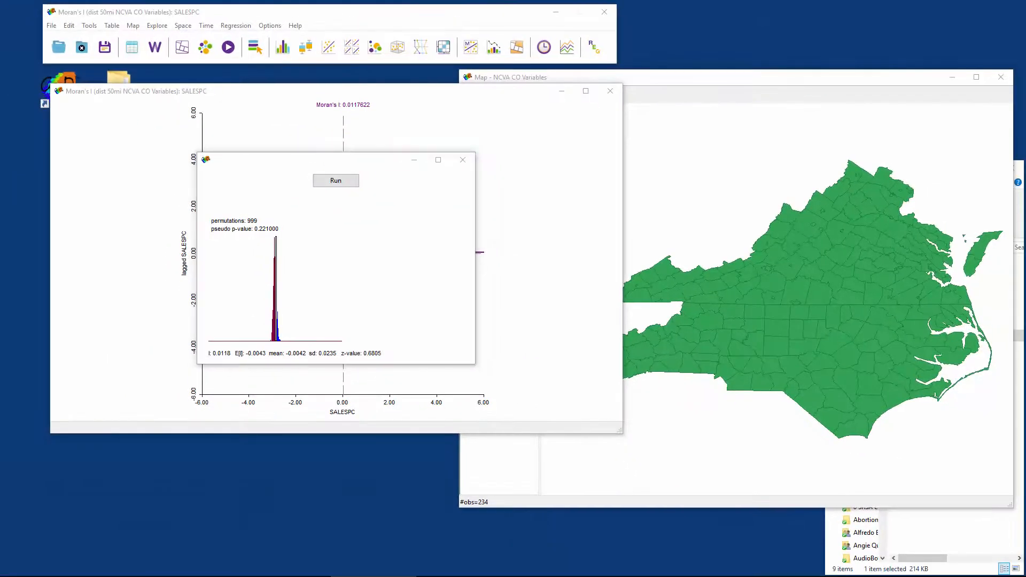
pyautogui.click(464, 160)
pyautogui.click(610, 91)
pyautogui.click(152, 128)
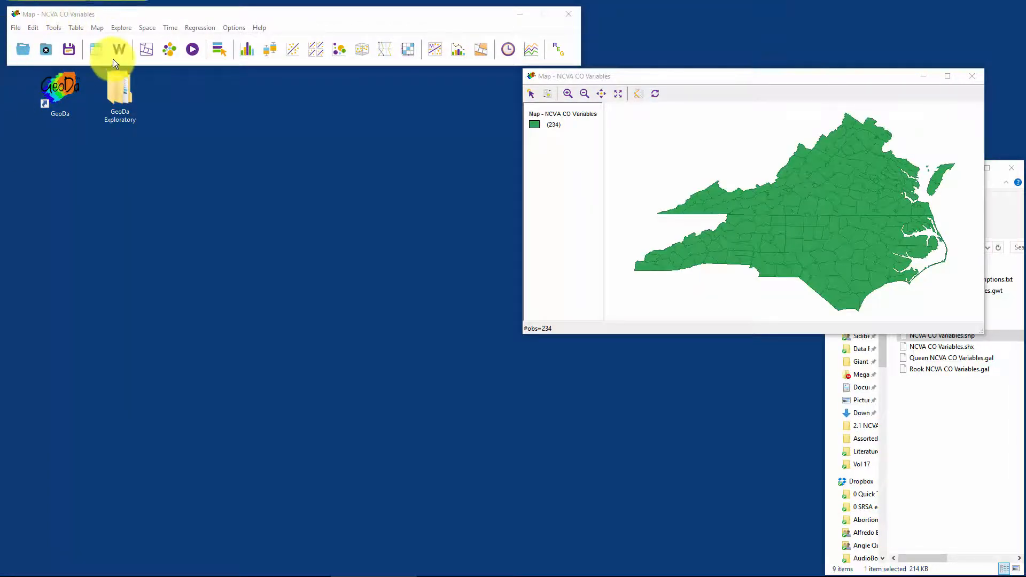
# Step: Start creating a new weights file with FIPS as its ID variable
pyautogui.click(120, 52)
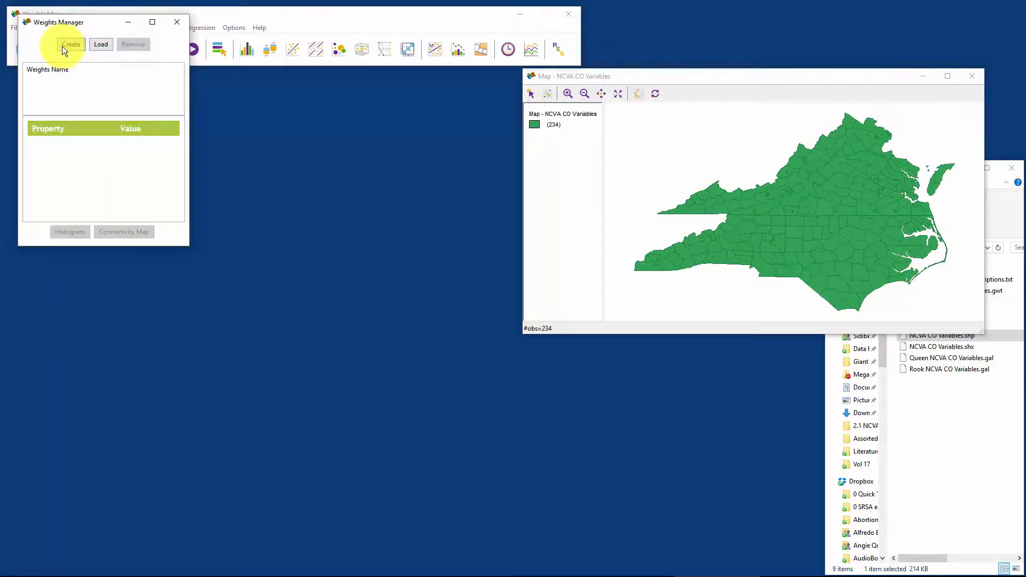
pyautogui.click(62, 46)
pyautogui.moveTo(469, 168); pyautogui.dragTo(329, 121)
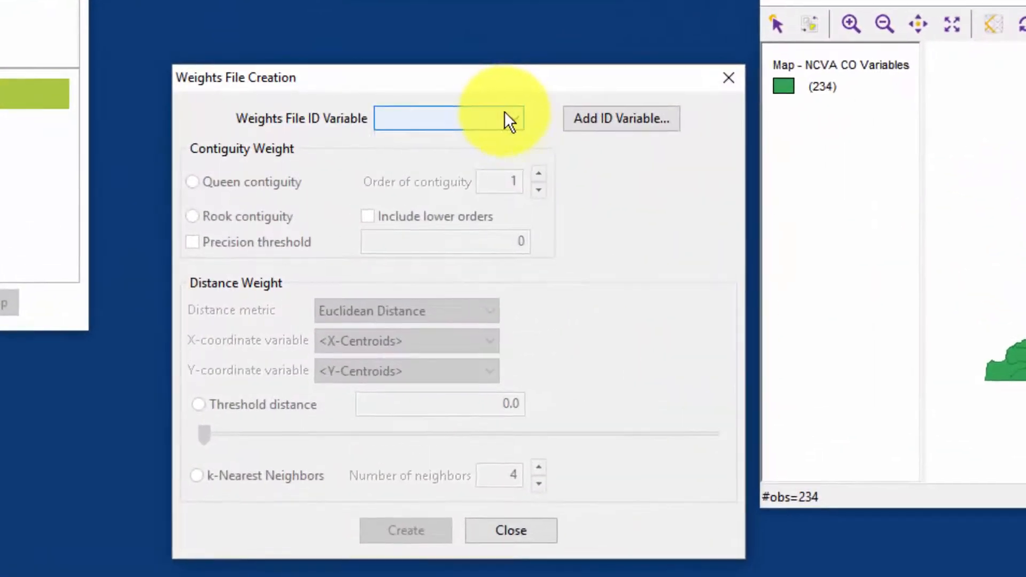
pyautogui.click(396, 138)
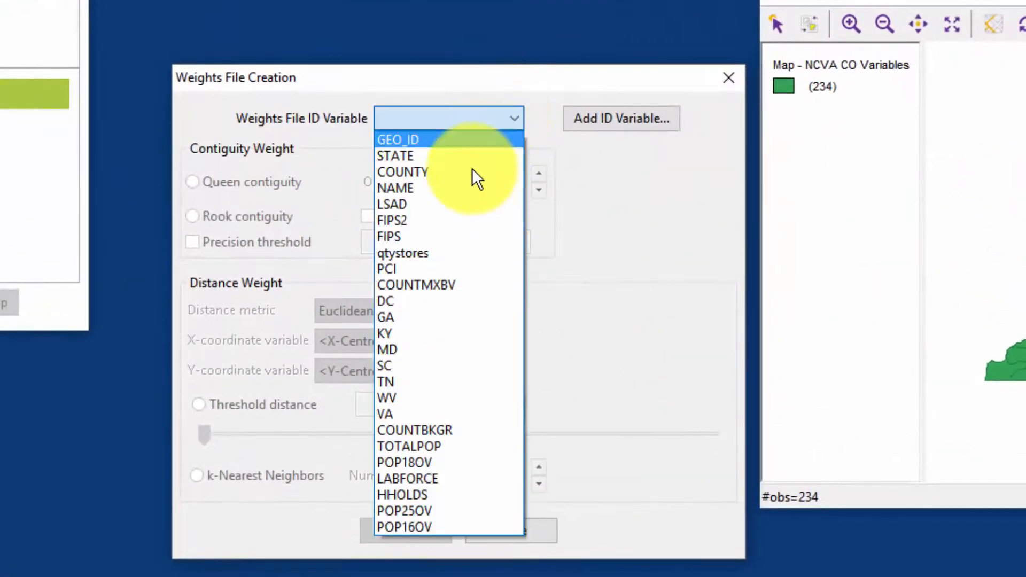
pyautogui.click(452, 238)
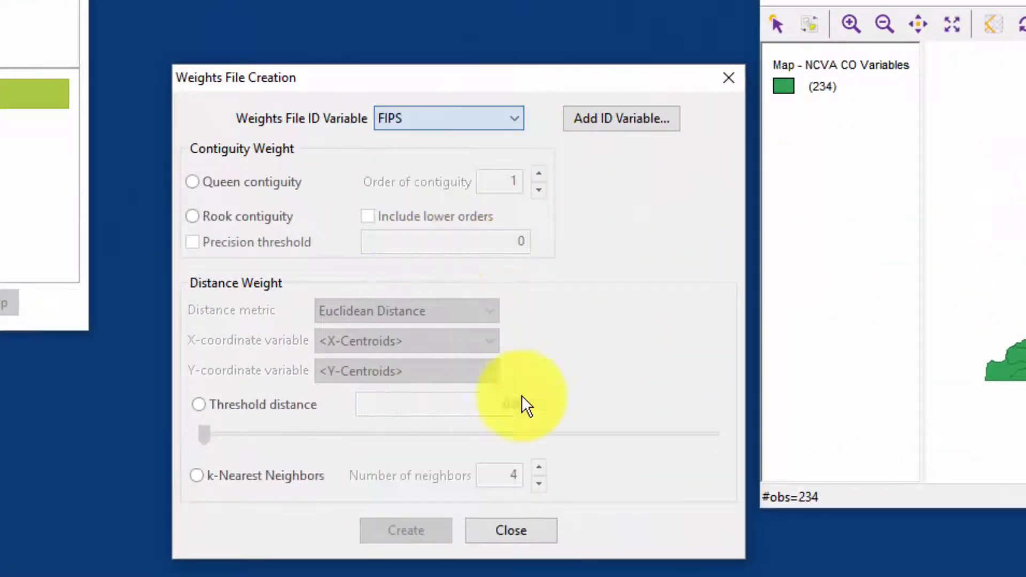
# Step: Choose k-nearest neighbors for the new weights and set the number of neighbors to 2
pyautogui.click(197, 478)
pyautogui.click(539, 484)
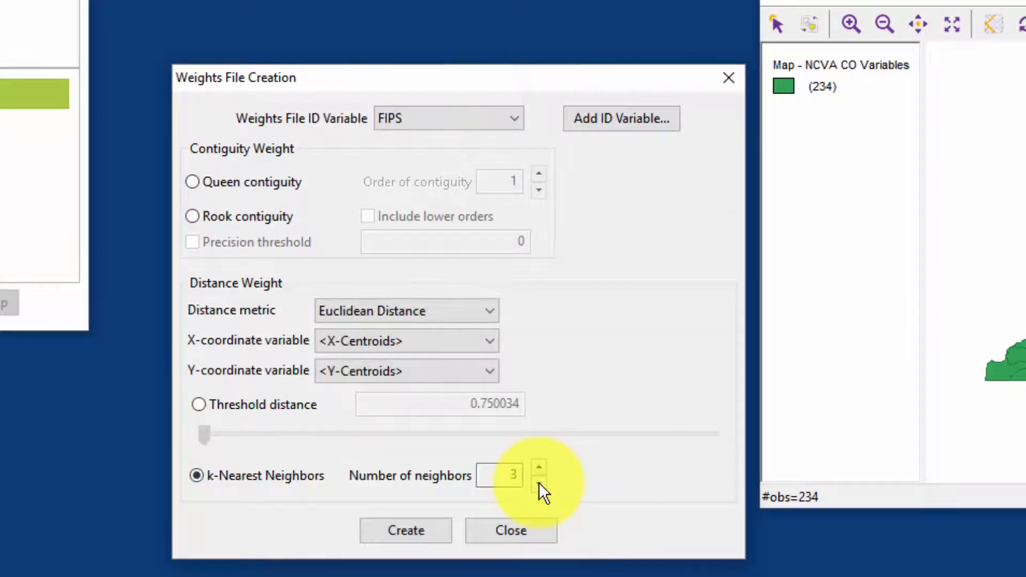
pyautogui.click(539, 484)
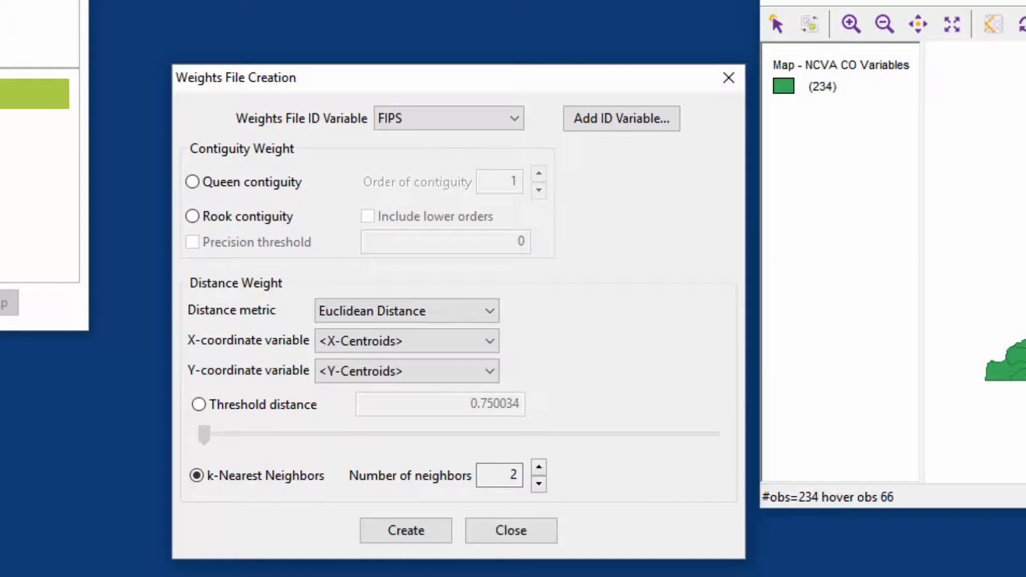
# Step: Enlarge the county map to examine how counties neighbor each other, then shrink it and move it clear of the Weights File Creation dialog
pyautogui.click(783, 485)
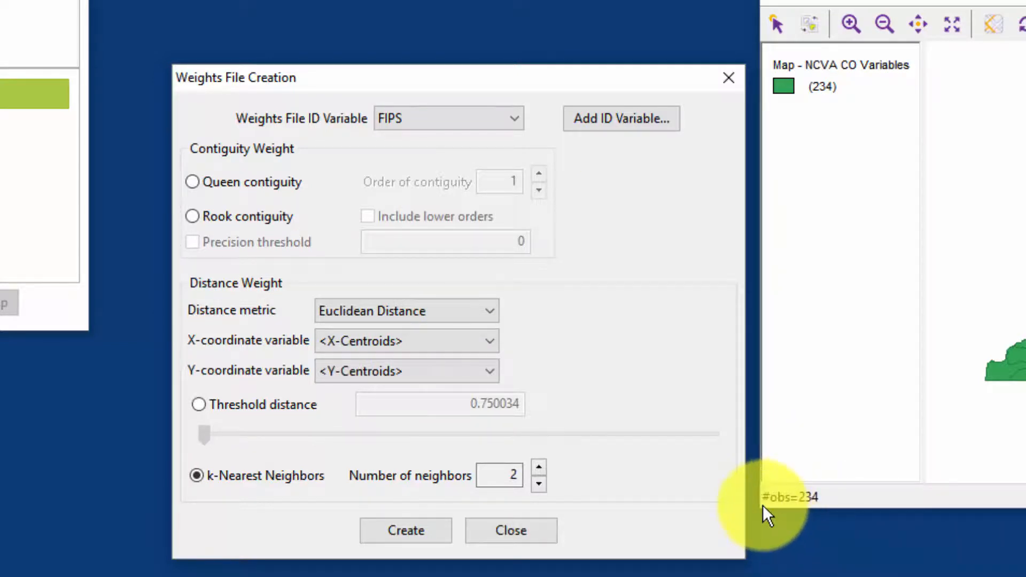
pyautogui.moveTo(763, 506); pyautogui.dragTo(0, 576)
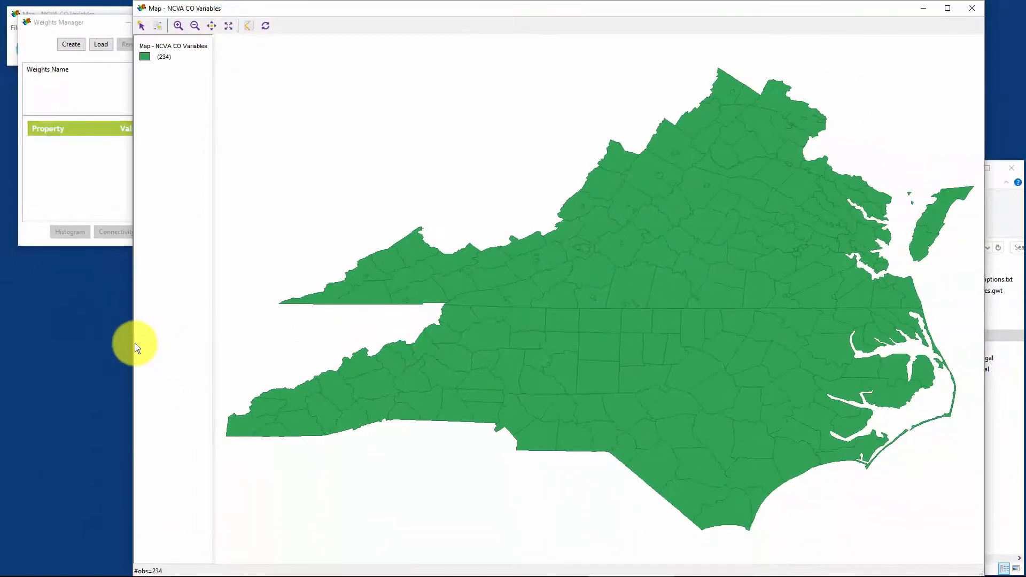
pyautogui.moveTo(133, 344); pyautogui.dragTo(579, 353)
pyautogui.moveTo(790, 7); pyautogui.dragTo(858, 20)
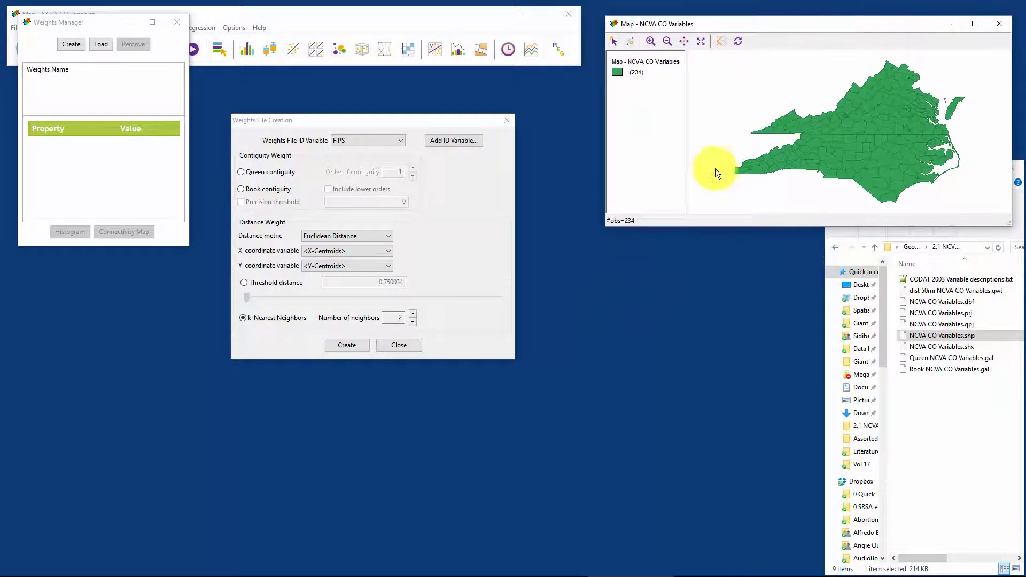
# Step: Create the nearest-neighbor weights file as 2nn NCVA CO Variables.gwt and close the creation dialog
pyautogui.click(346, 344)
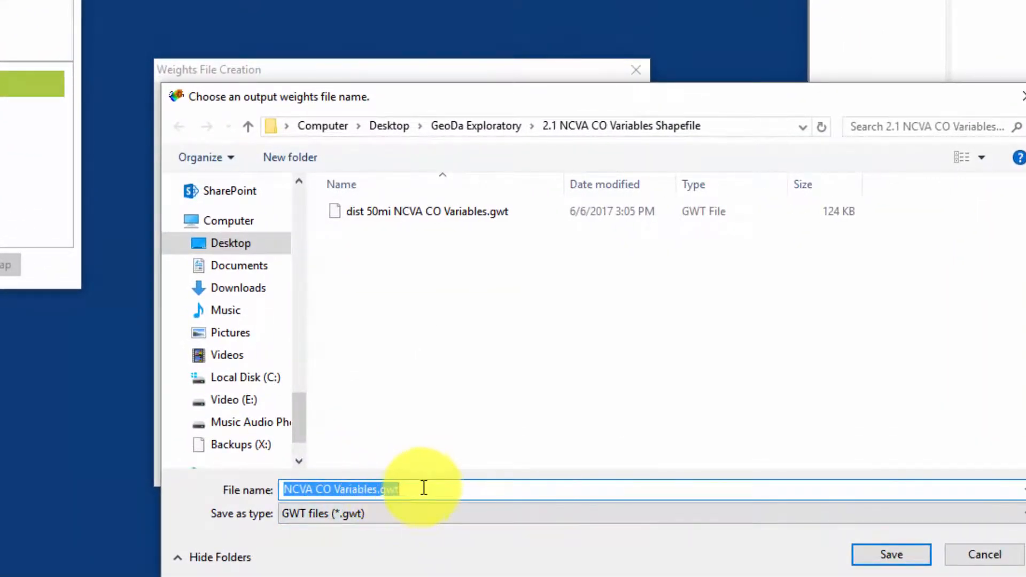
pyautogui.click(542, 487)
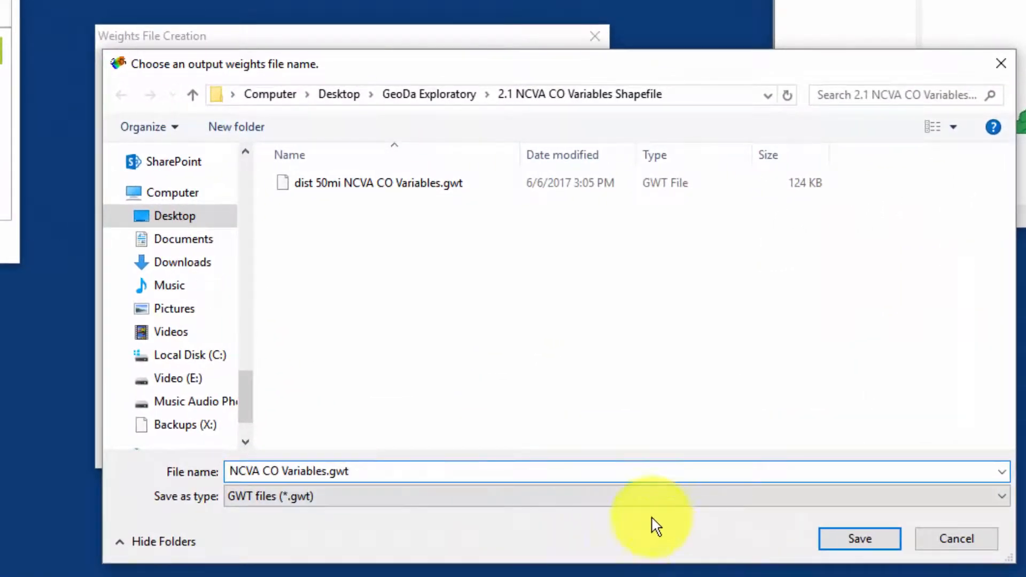
pyautogui.click(251, 471)
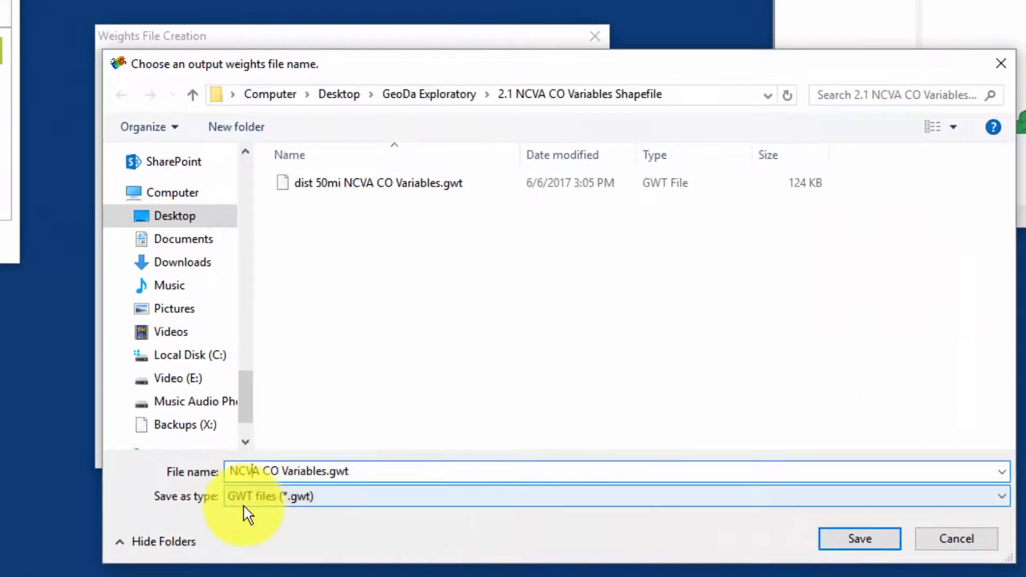
pyautogui.write('25mi')
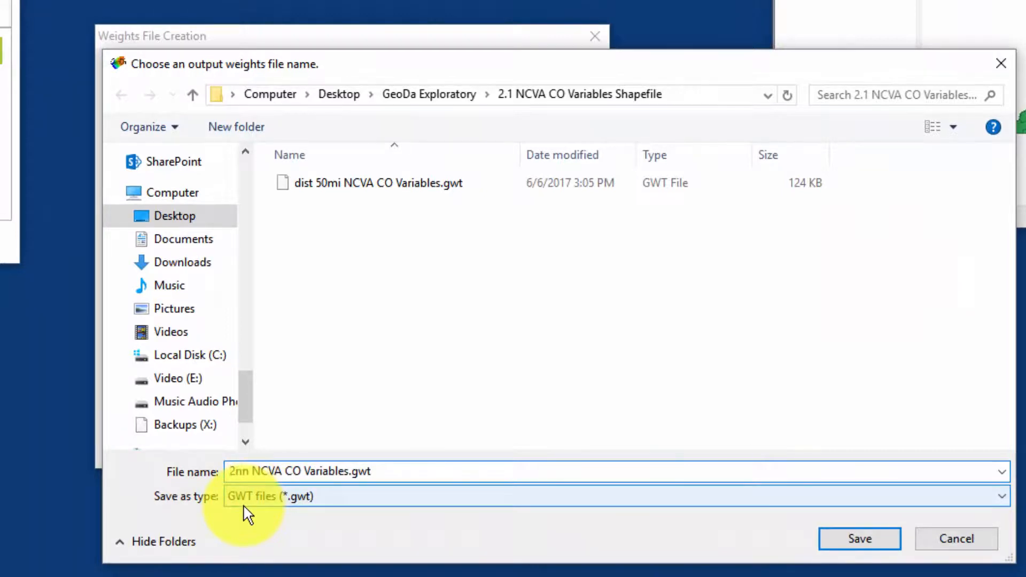
pyautogui.click(865, 544)
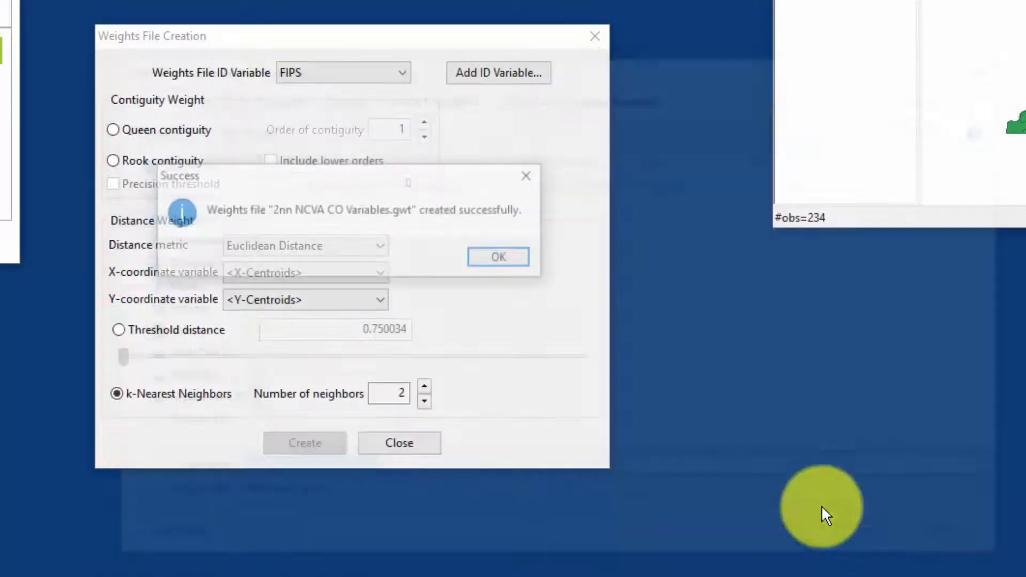
pyautogui.click(509, 259)
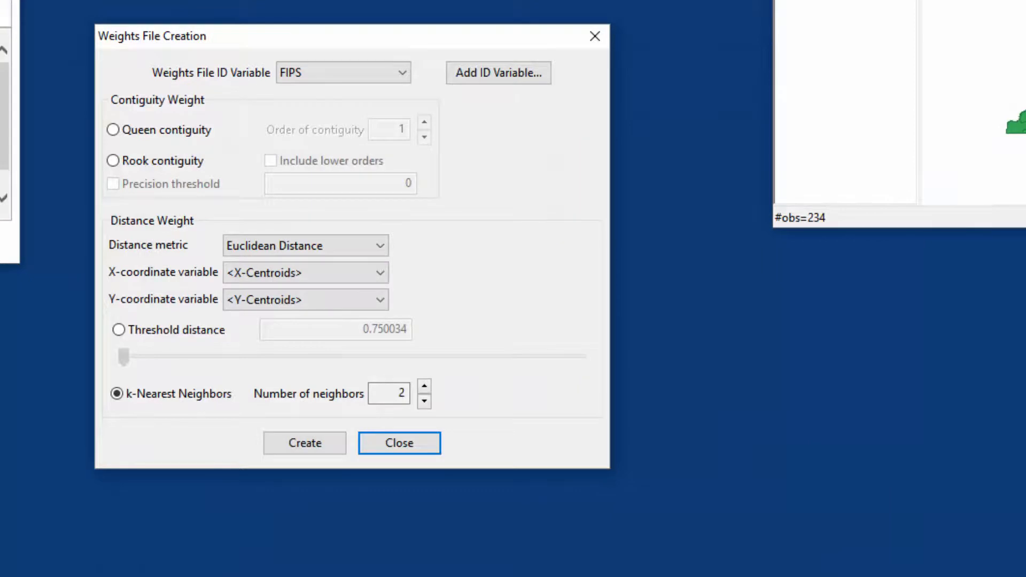
pyautogui.click(595, 35)
# Step: Create a univariate Moran's I scatter plot of SALESPC using the 2nn NCVA CO Variables weights
pyautogui.click(148, 29)
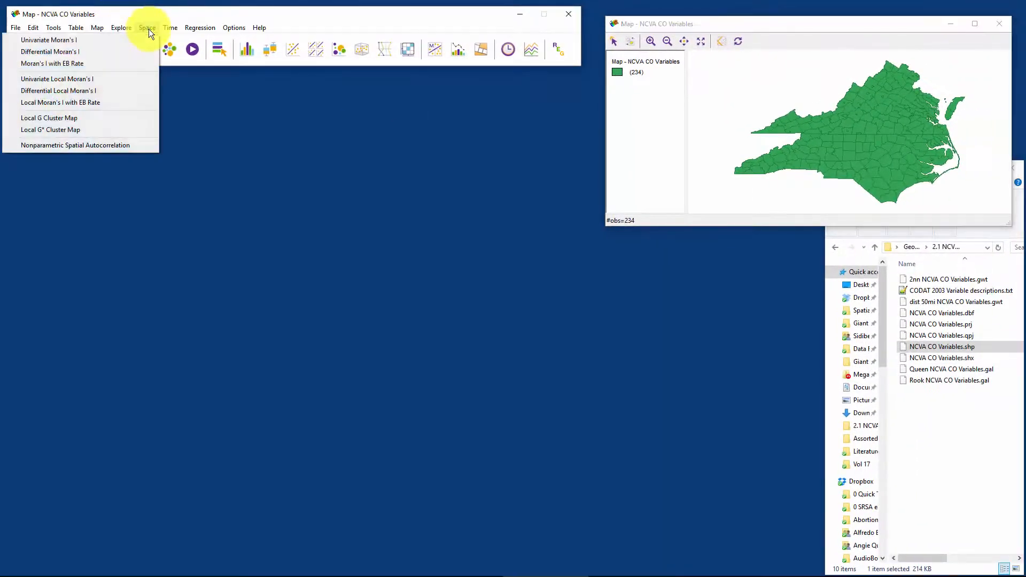
pyautogui.click(104, 42)
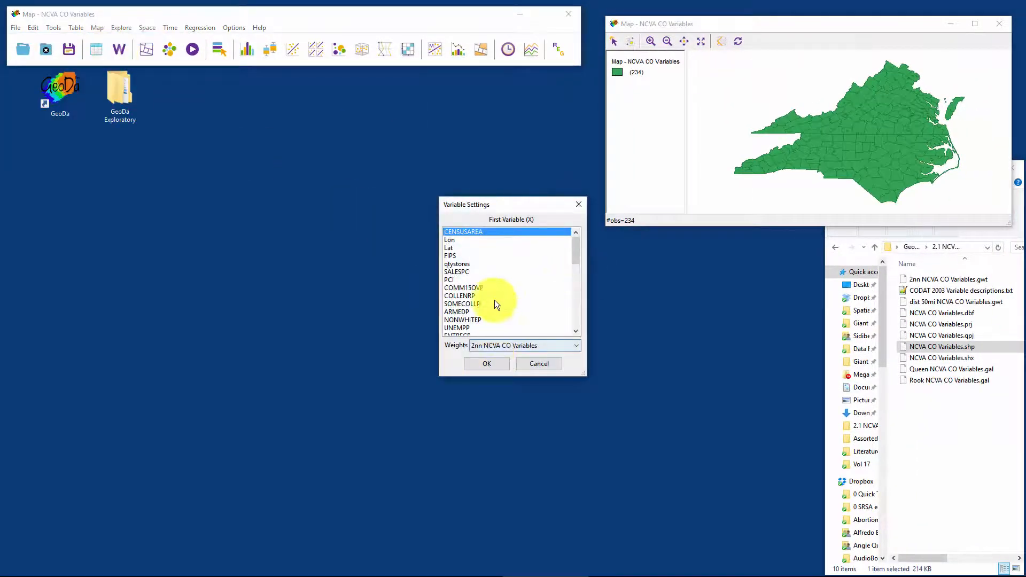
pyautogui.scroll(-2, 454, 307)
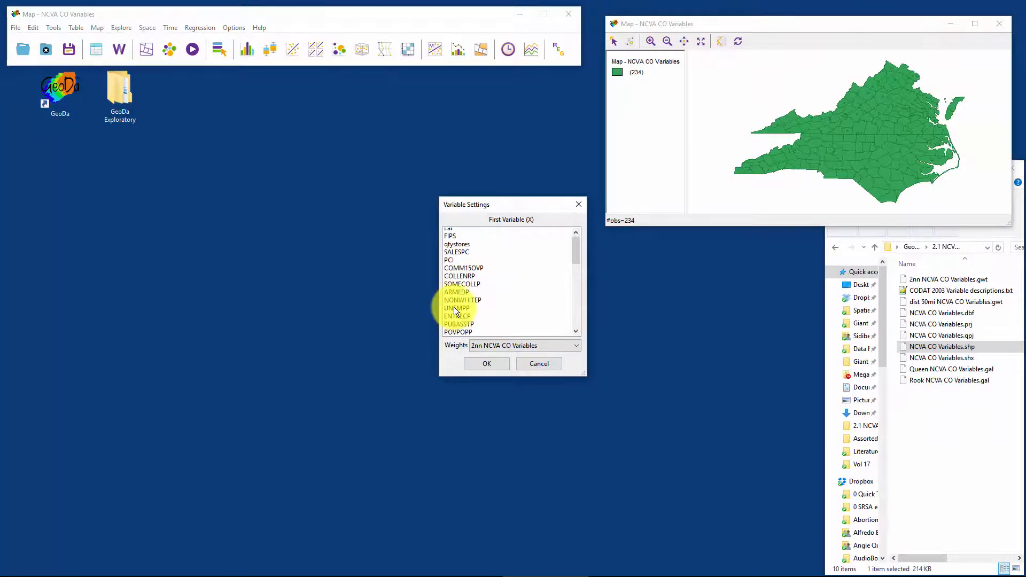
pyautogui.scroll(2, 454, 307)
pyautogui.click(455, 274)
pyautogui.click(500, 363)
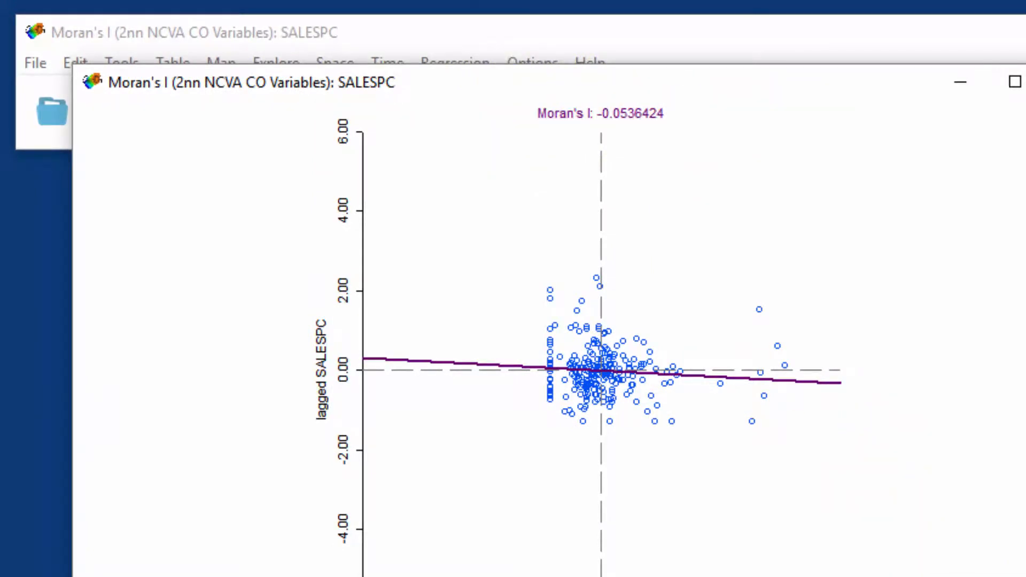
pyautogui.moveTo(1015, 369); pyautogui.dragTo(1025, 369)
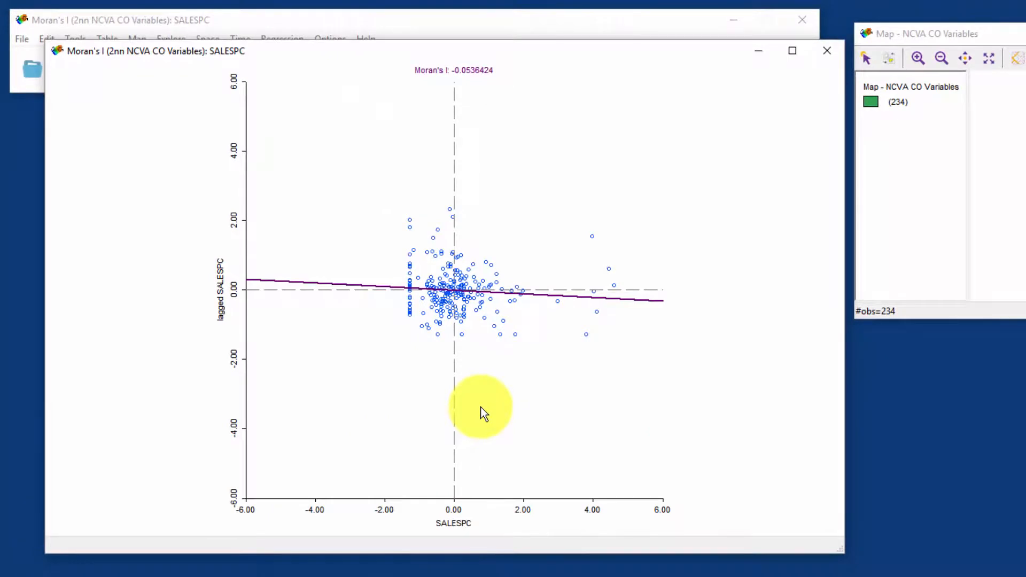
# Step: Run a 999-permutation randomization test on the 2nn Moran's I plot and move its results window off the plot
pyautogui.rightClick(586, 164)
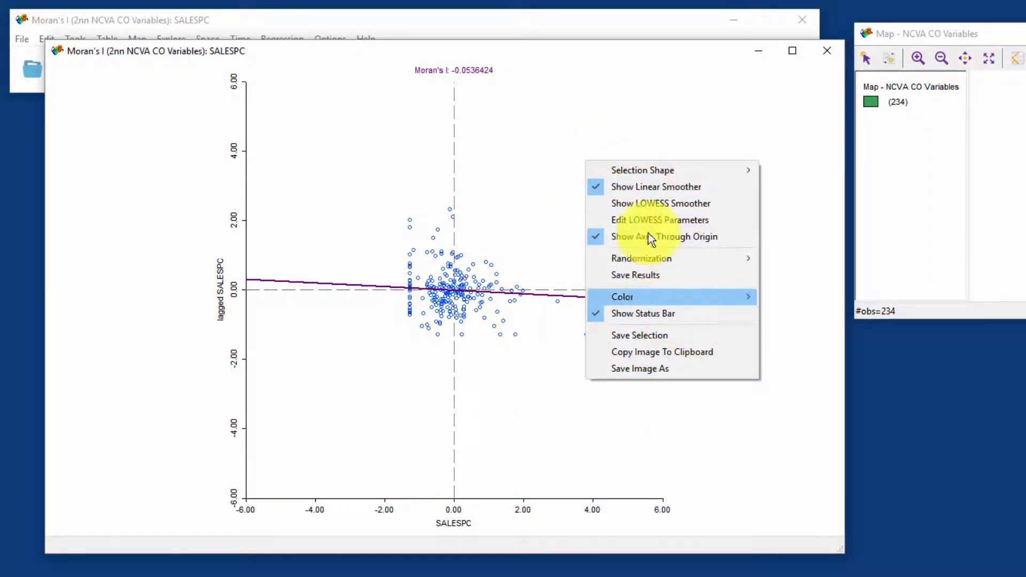
pyautogui.moveTo(690, 259)
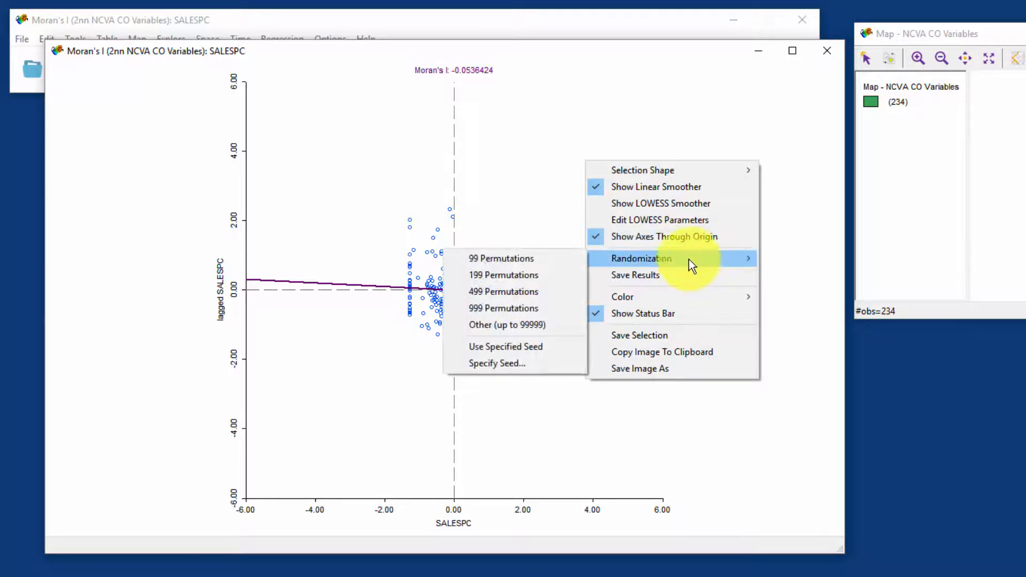
pyautogui.click(541, 309)
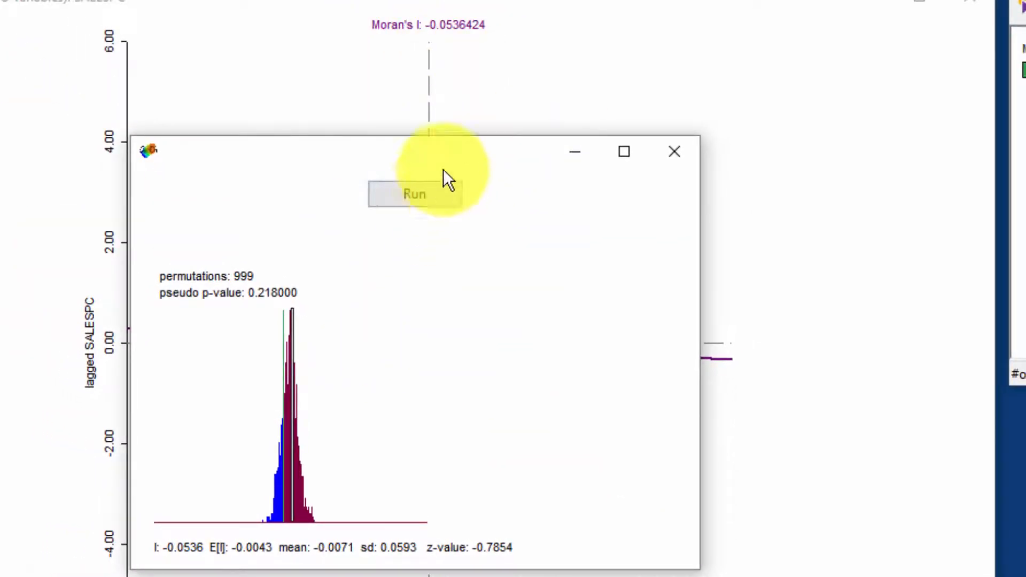
pyautogui.moveTo(496, 158); pyautogui.dragTo(1025, 442)
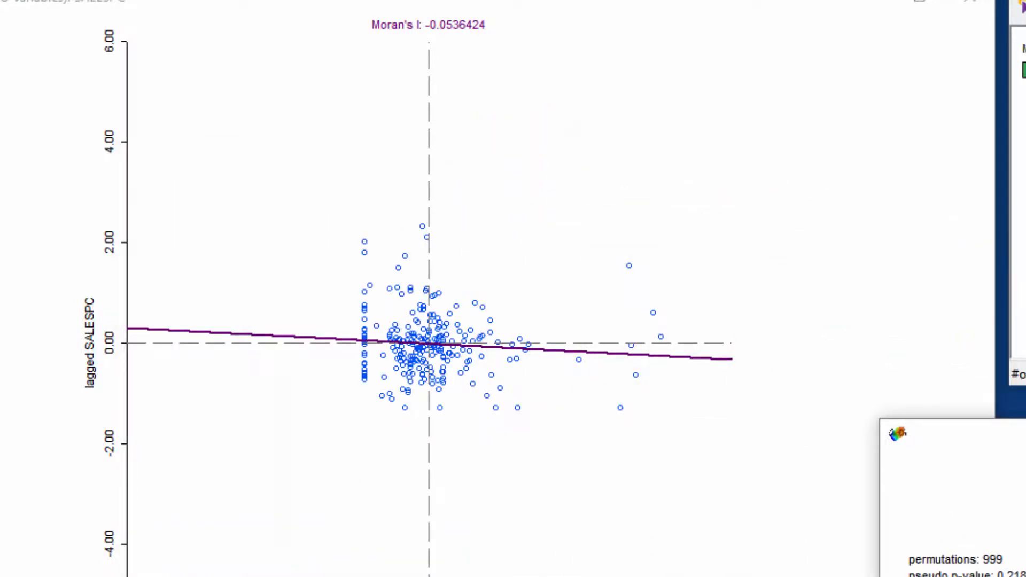